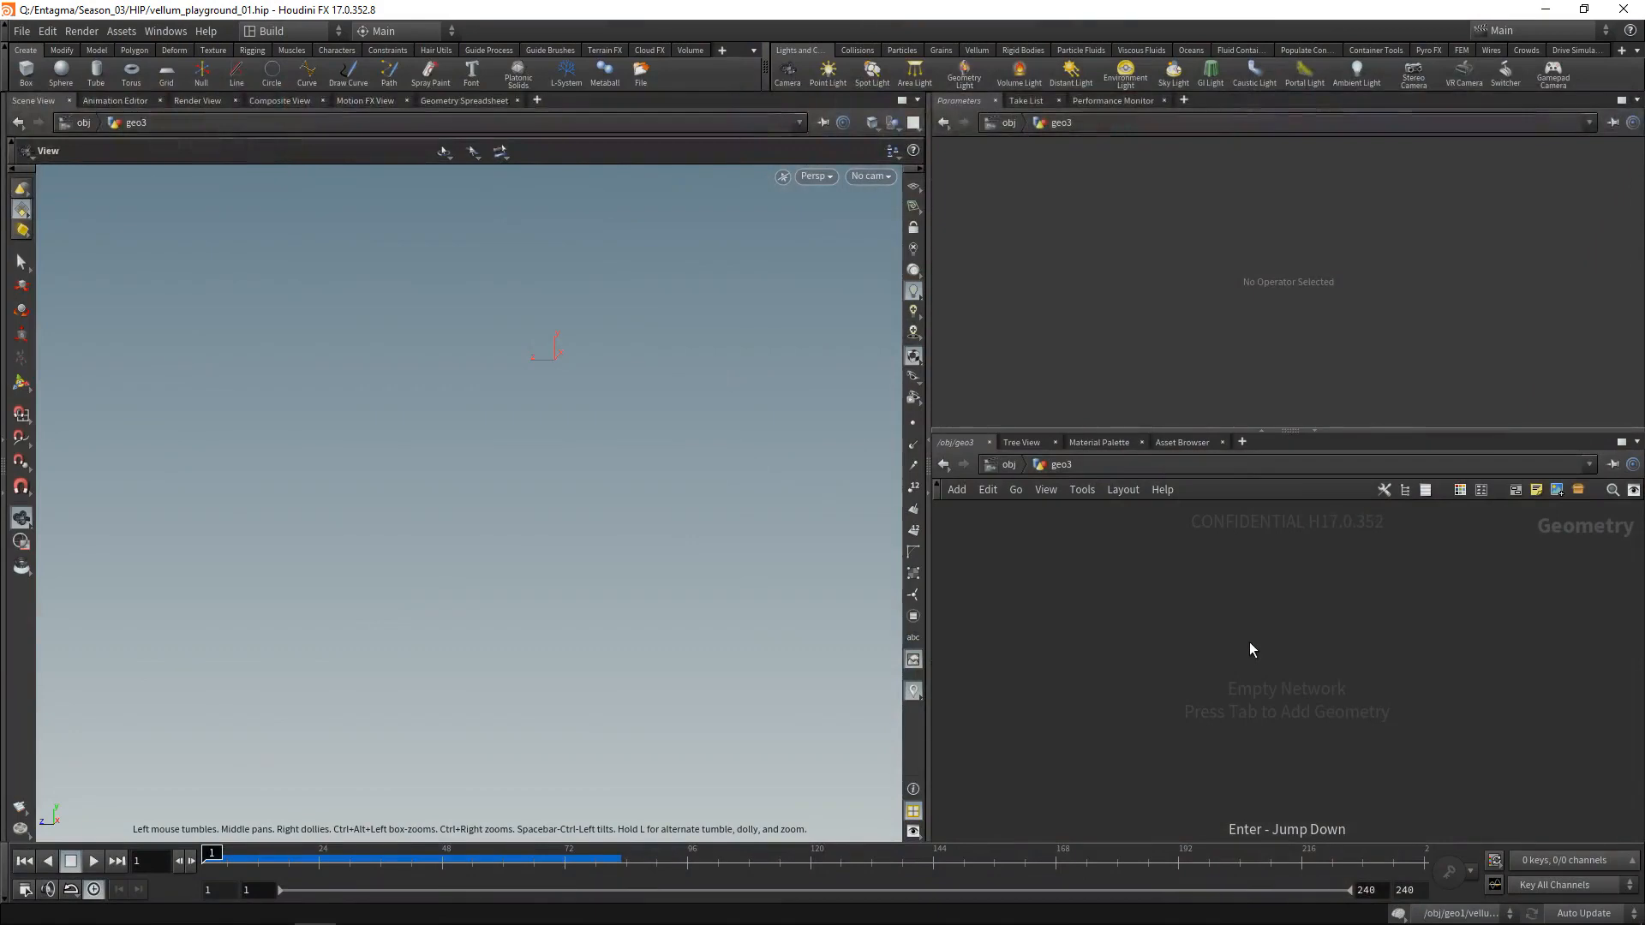
- Add a Test Geometry: Pig Head node to the empty network and set its difficulty to Easy
type("grid")
key("Return")
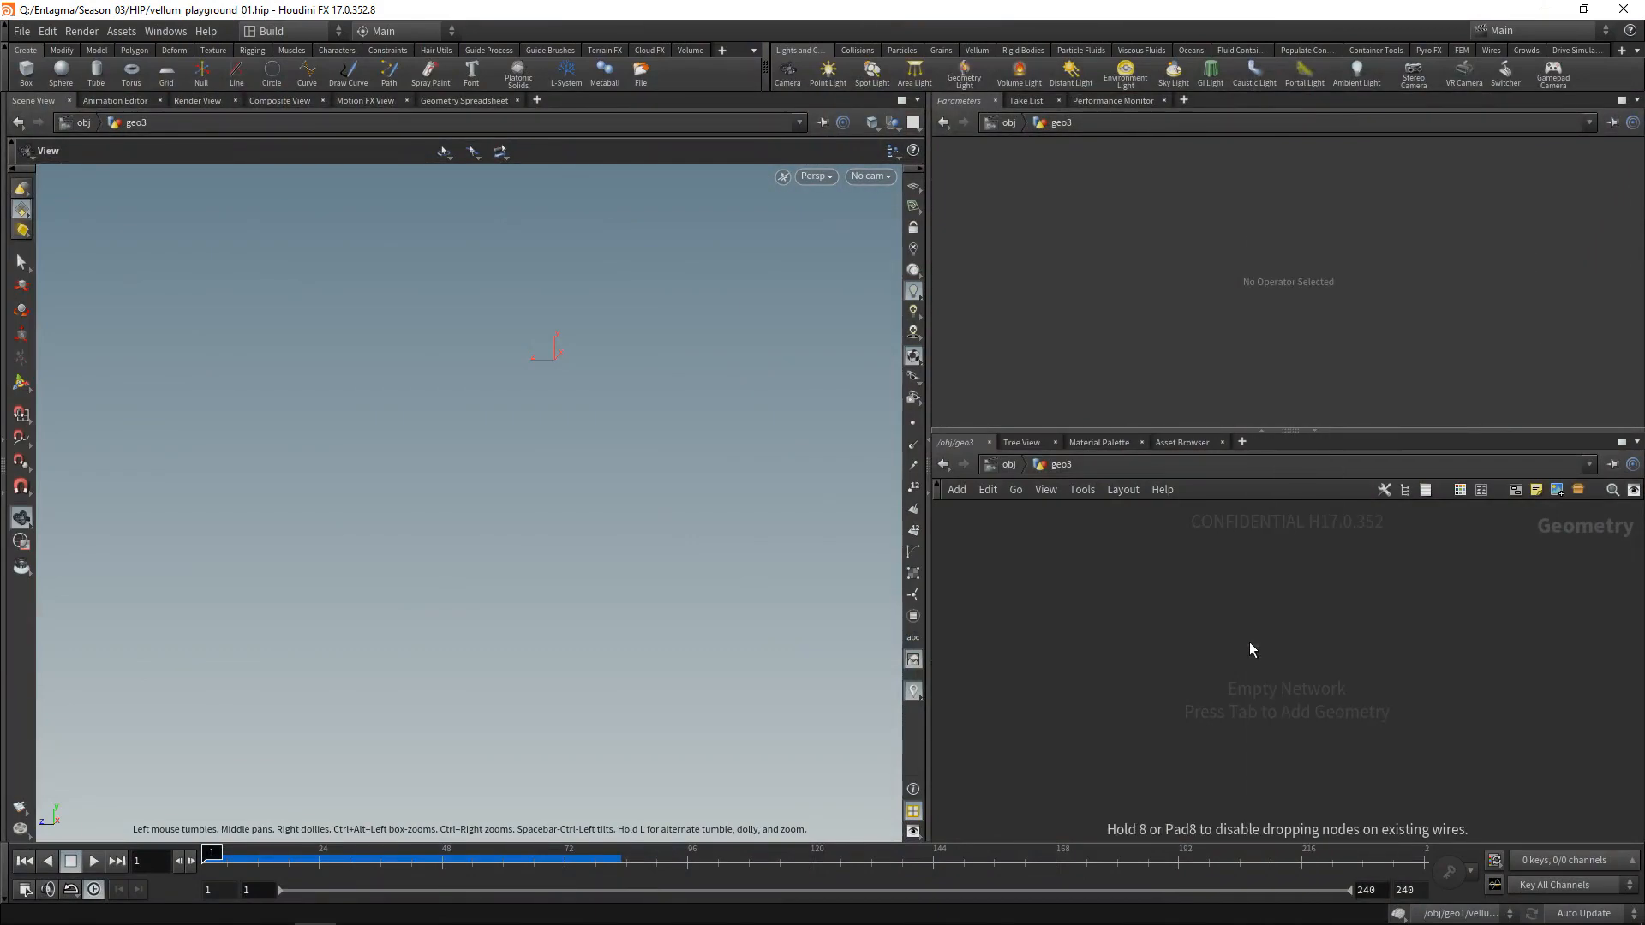
left_click(1240, 635)
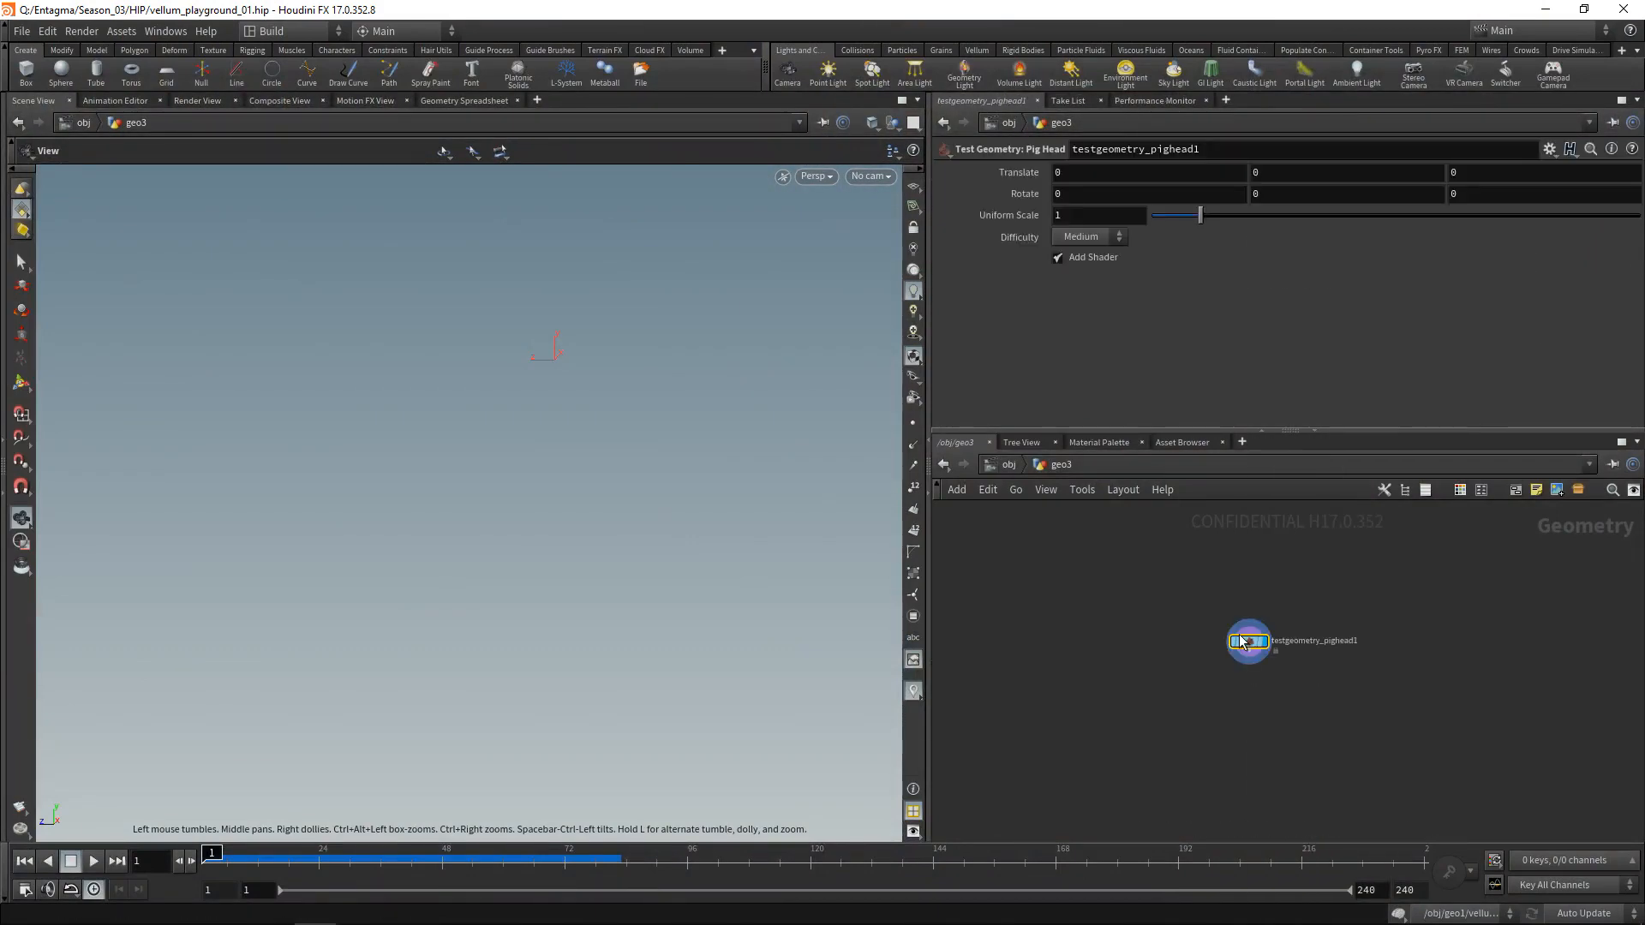
left_click(1090, 237)
left_click(1073, 236)
- Add a Vellum Configure Softbody setup below the pig head and feed it with the pig head geometry
key("Tab")
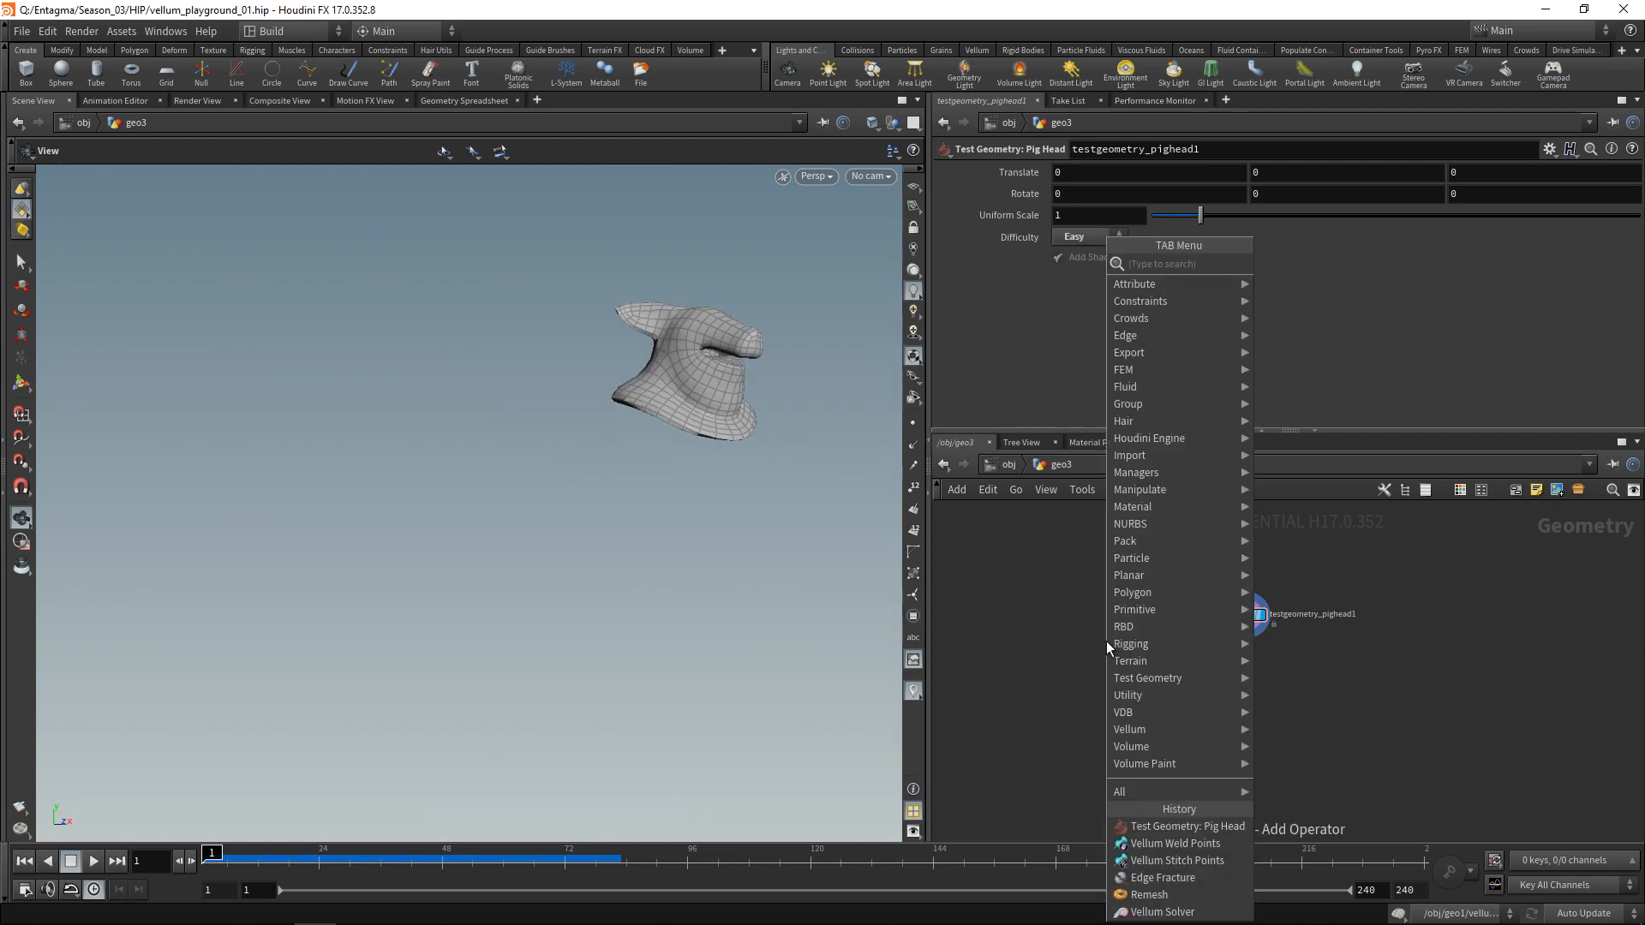
type("vell")
key("Down")
key("Down")
key("Down")
key("Down")
key("Down")
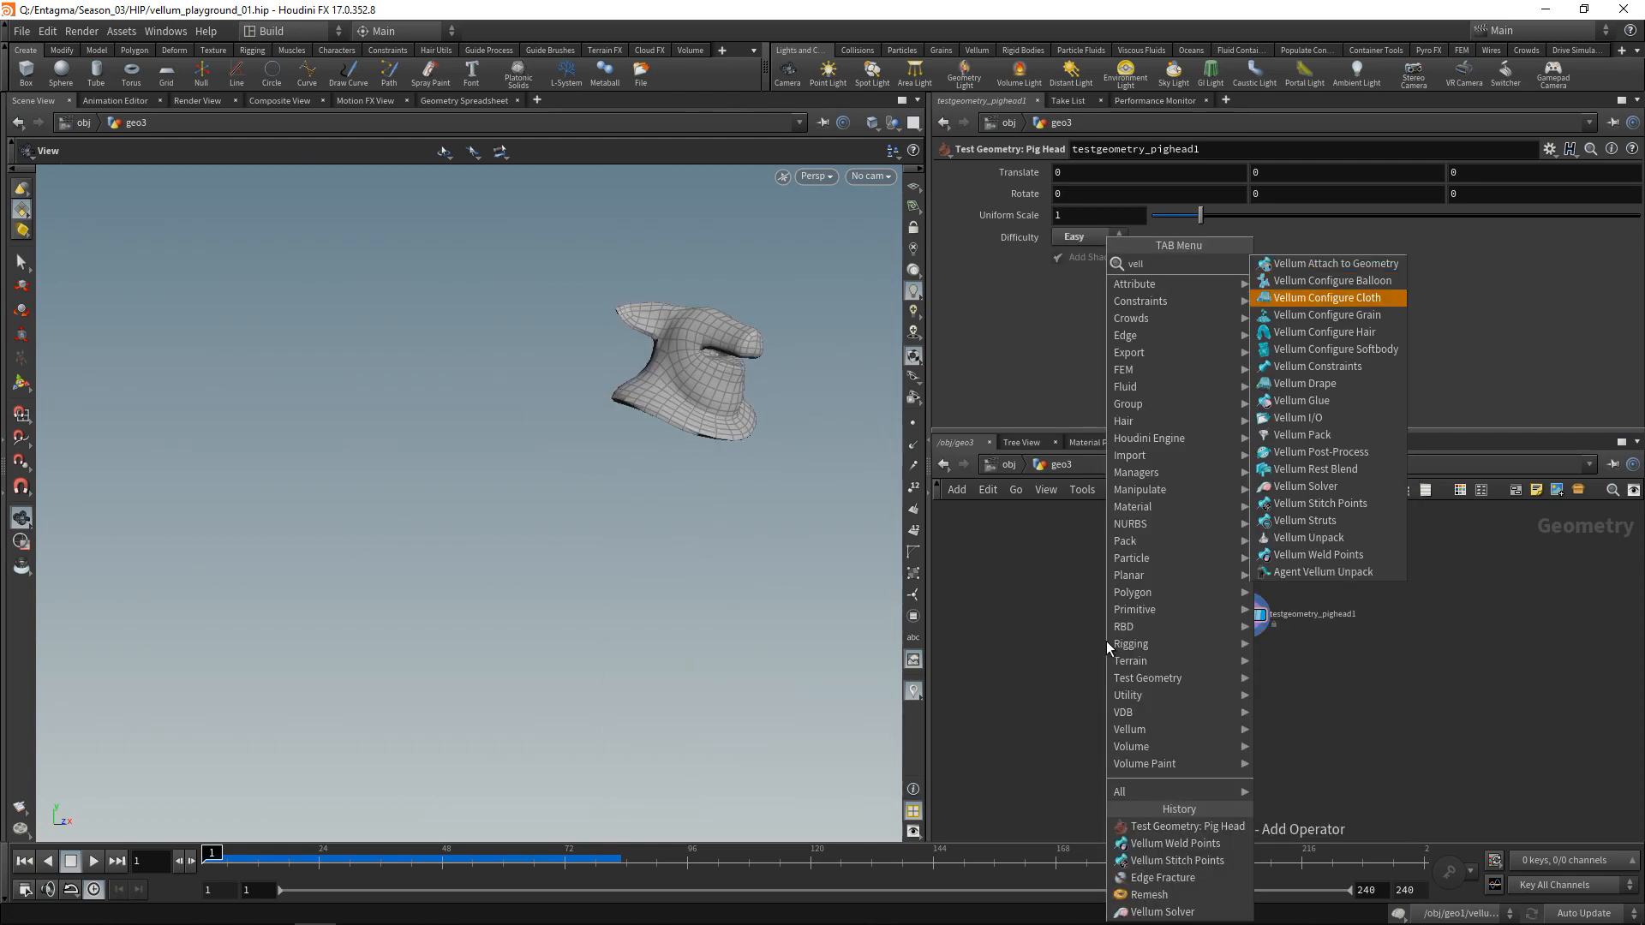
key("Return")
left_click(1247, 600)
key("h")
- Add a Null below the Vellum constraint nodes and rename it OUT_vellum_geo
key("Tab")
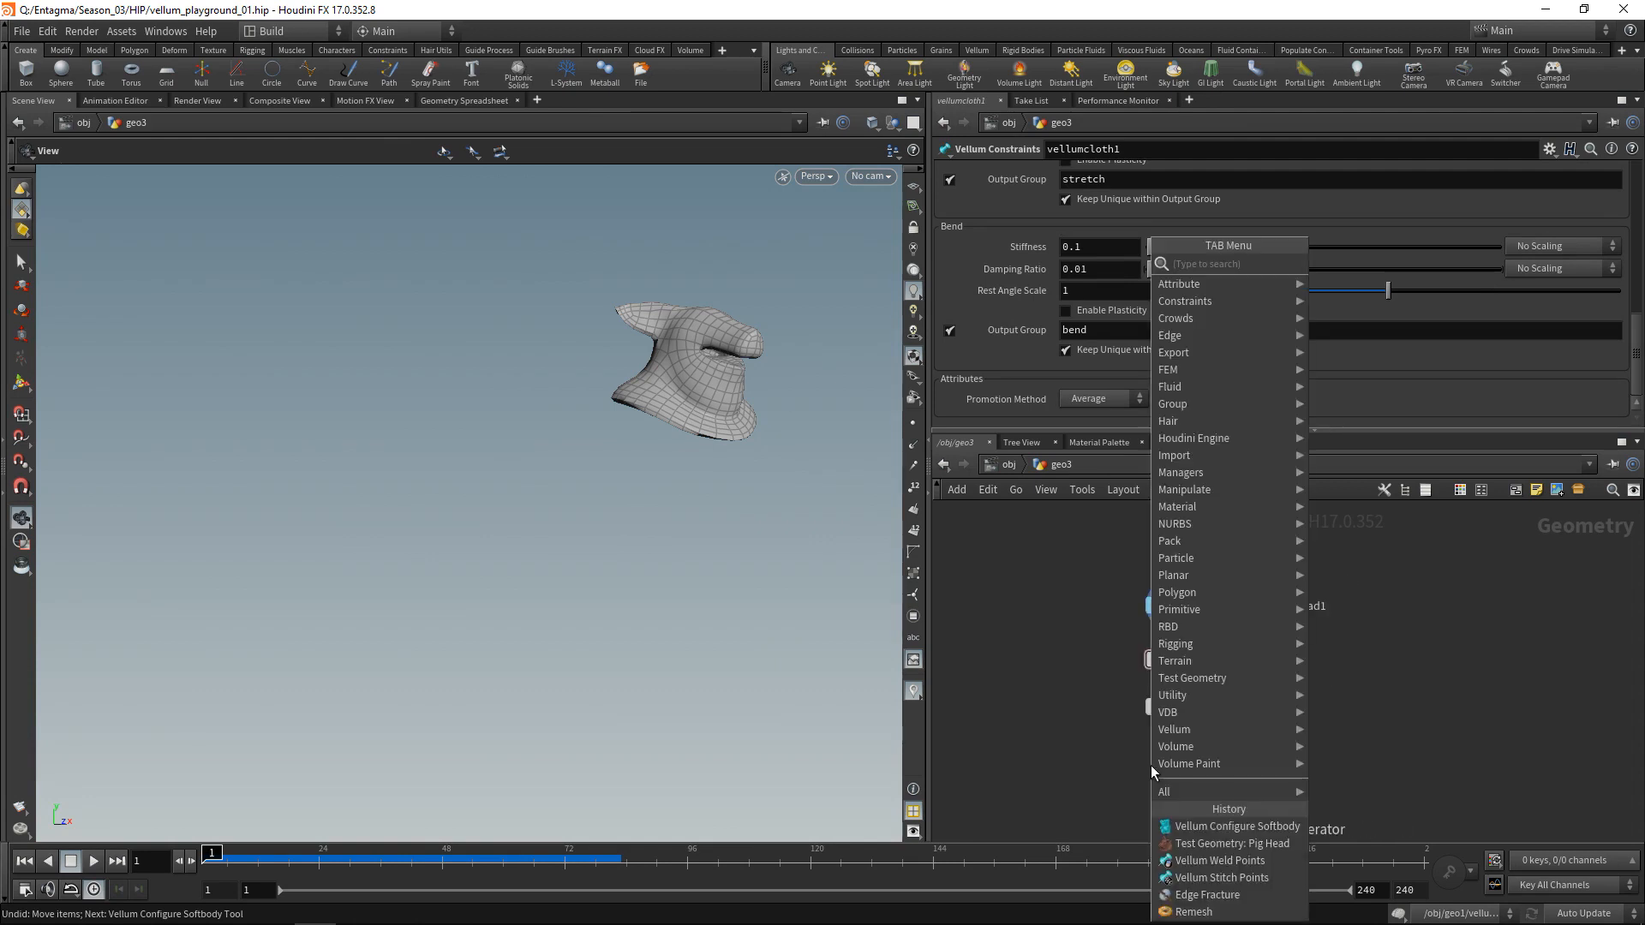
type("null")
key("Return")
left_click(1150, 765)
left_click(1193, 765)
type("OUT_vell")
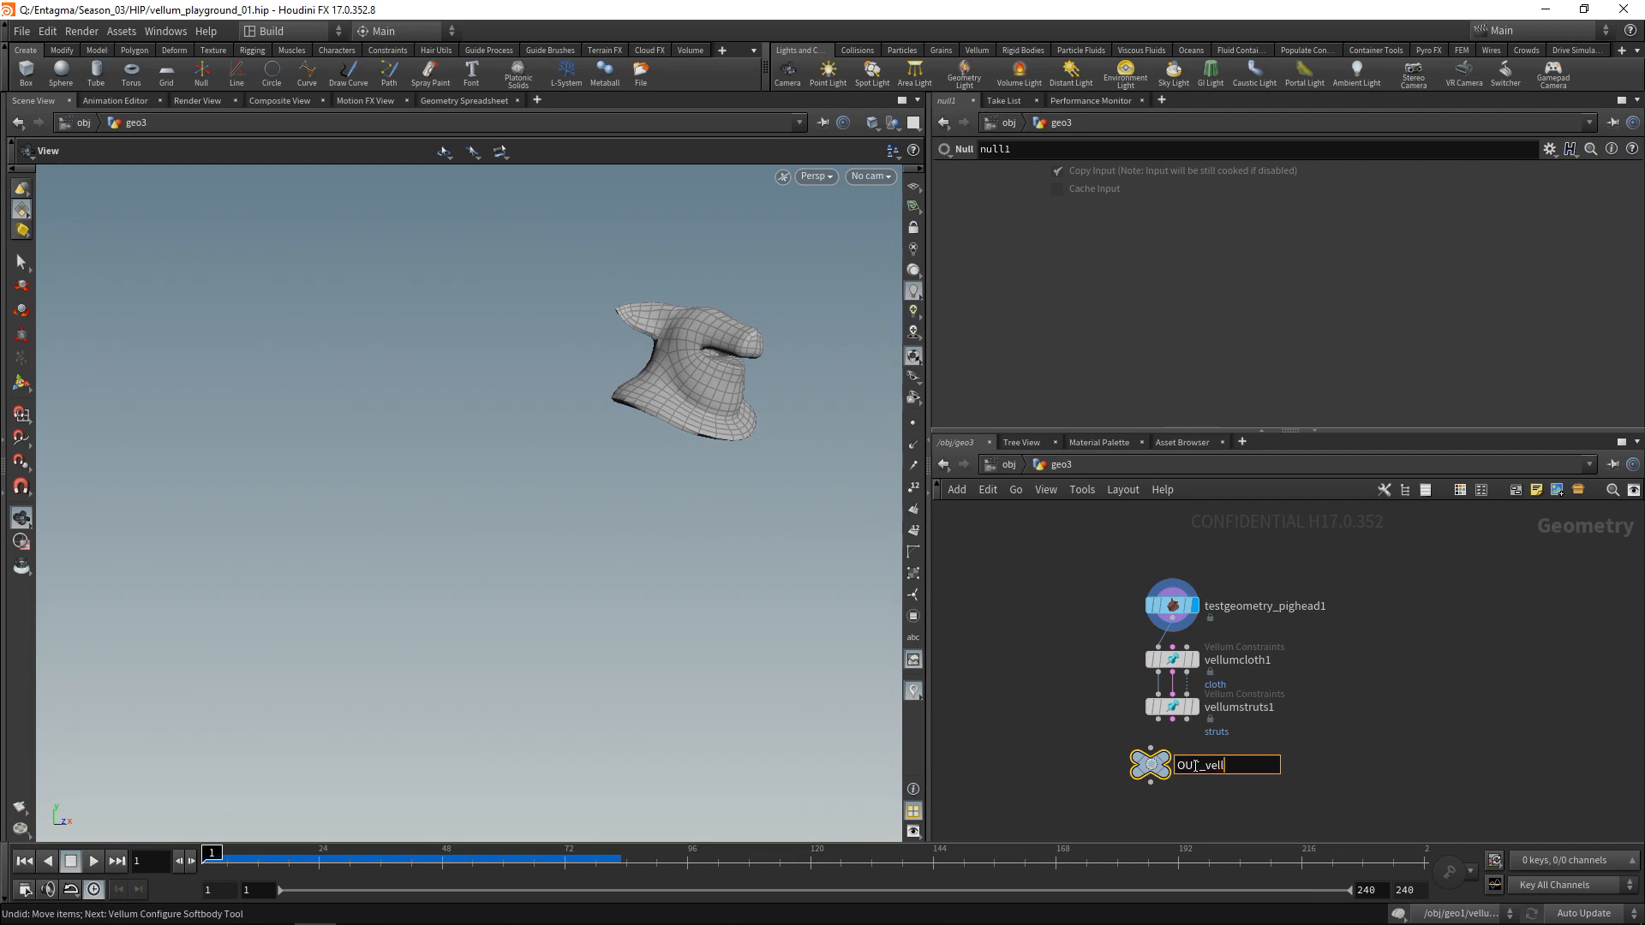
type("um_geo")
key("Return")
- Add a second Null, wire it to the constraint output of vellumstruts1 and rename it OUT_Vellum_constraints
key("Tab")
type("null")
key("Return")
left_click(1212, 732)
left_click(1174, 658)
left_click(1211, 708)
left_click(1247, 730)
type("OUT_V")
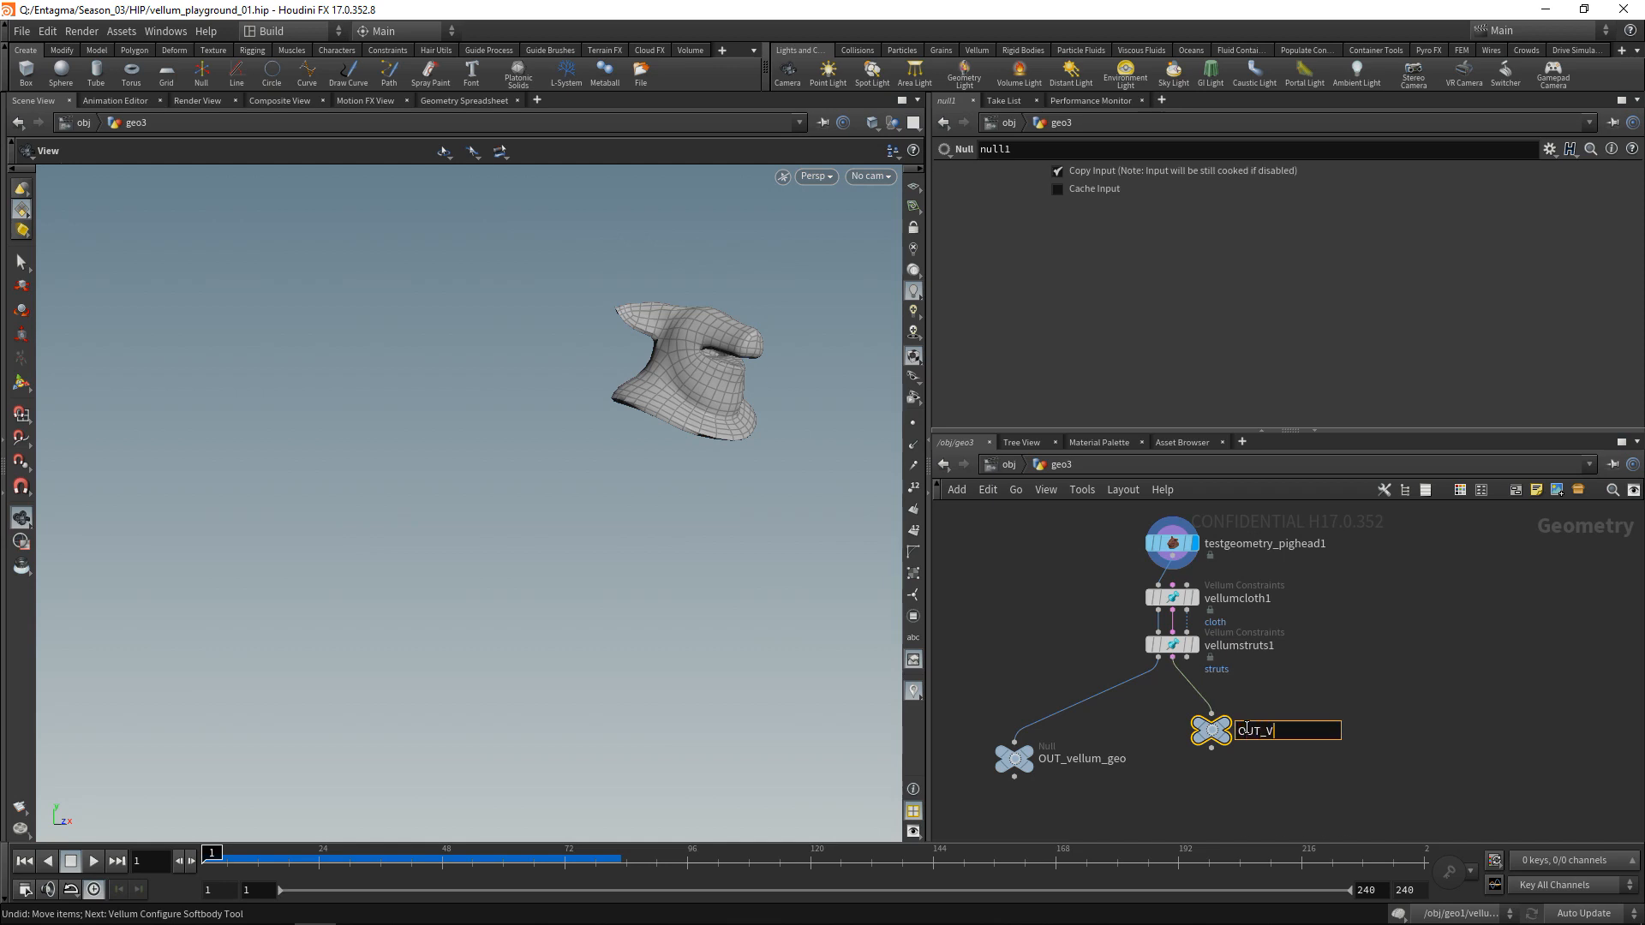
type("ellum_constraints")
key("Return")
- Add a DOP Network below the two Nulls and go inside it
scroll(1254, 561, "down", 2)
key("Tab")
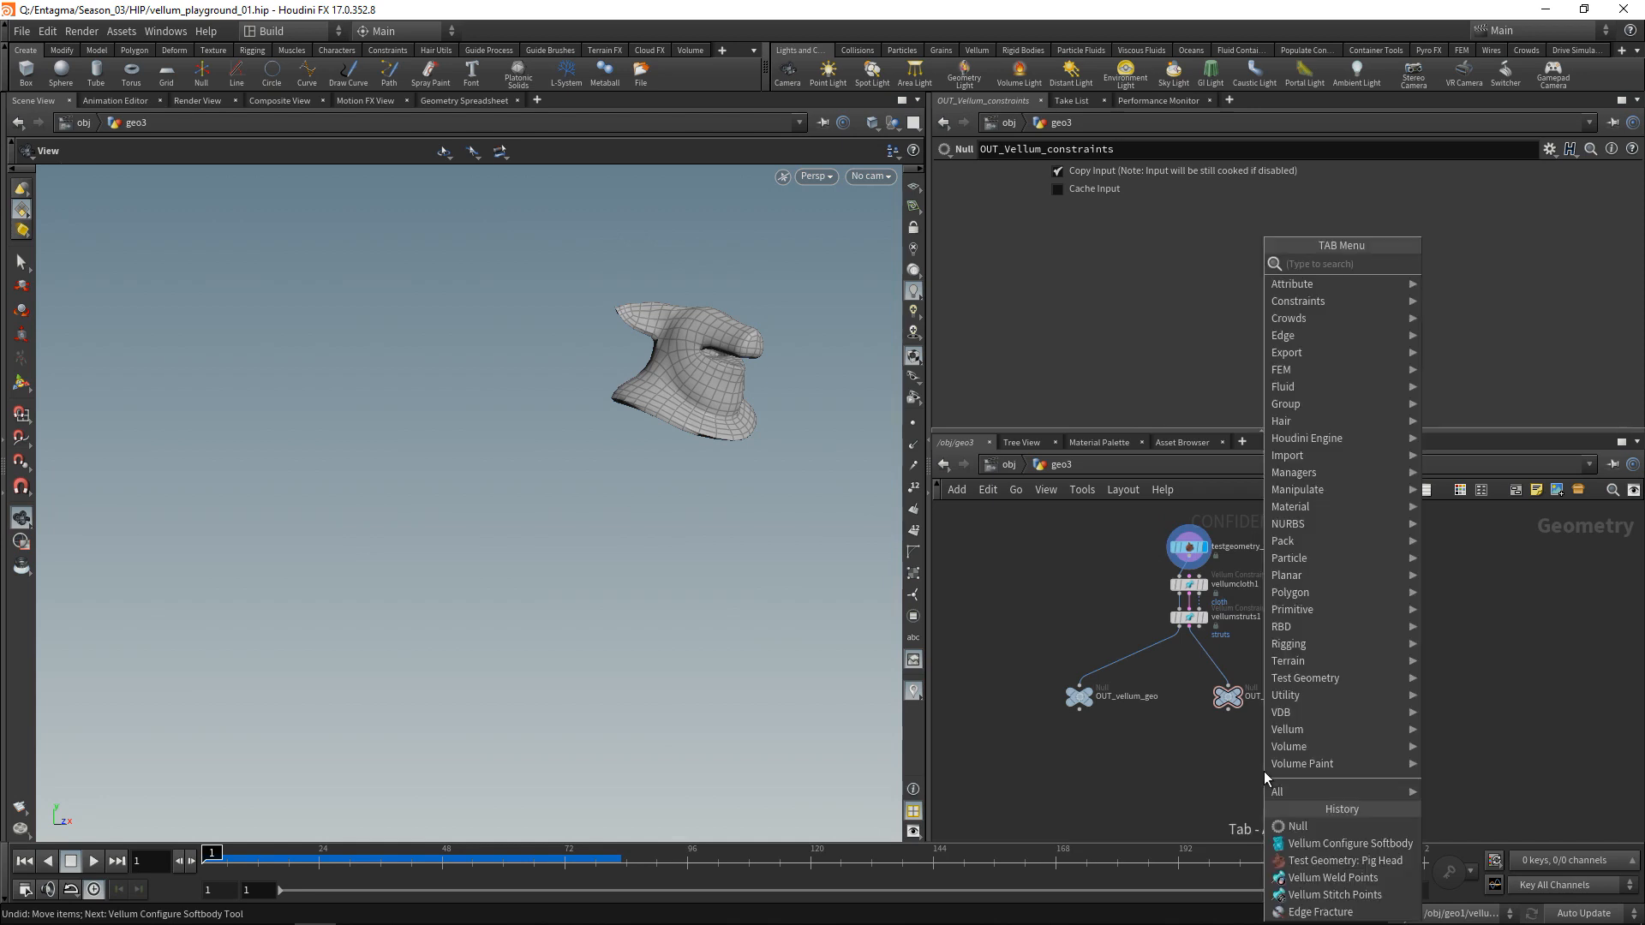
type("dopn")
key("Return")
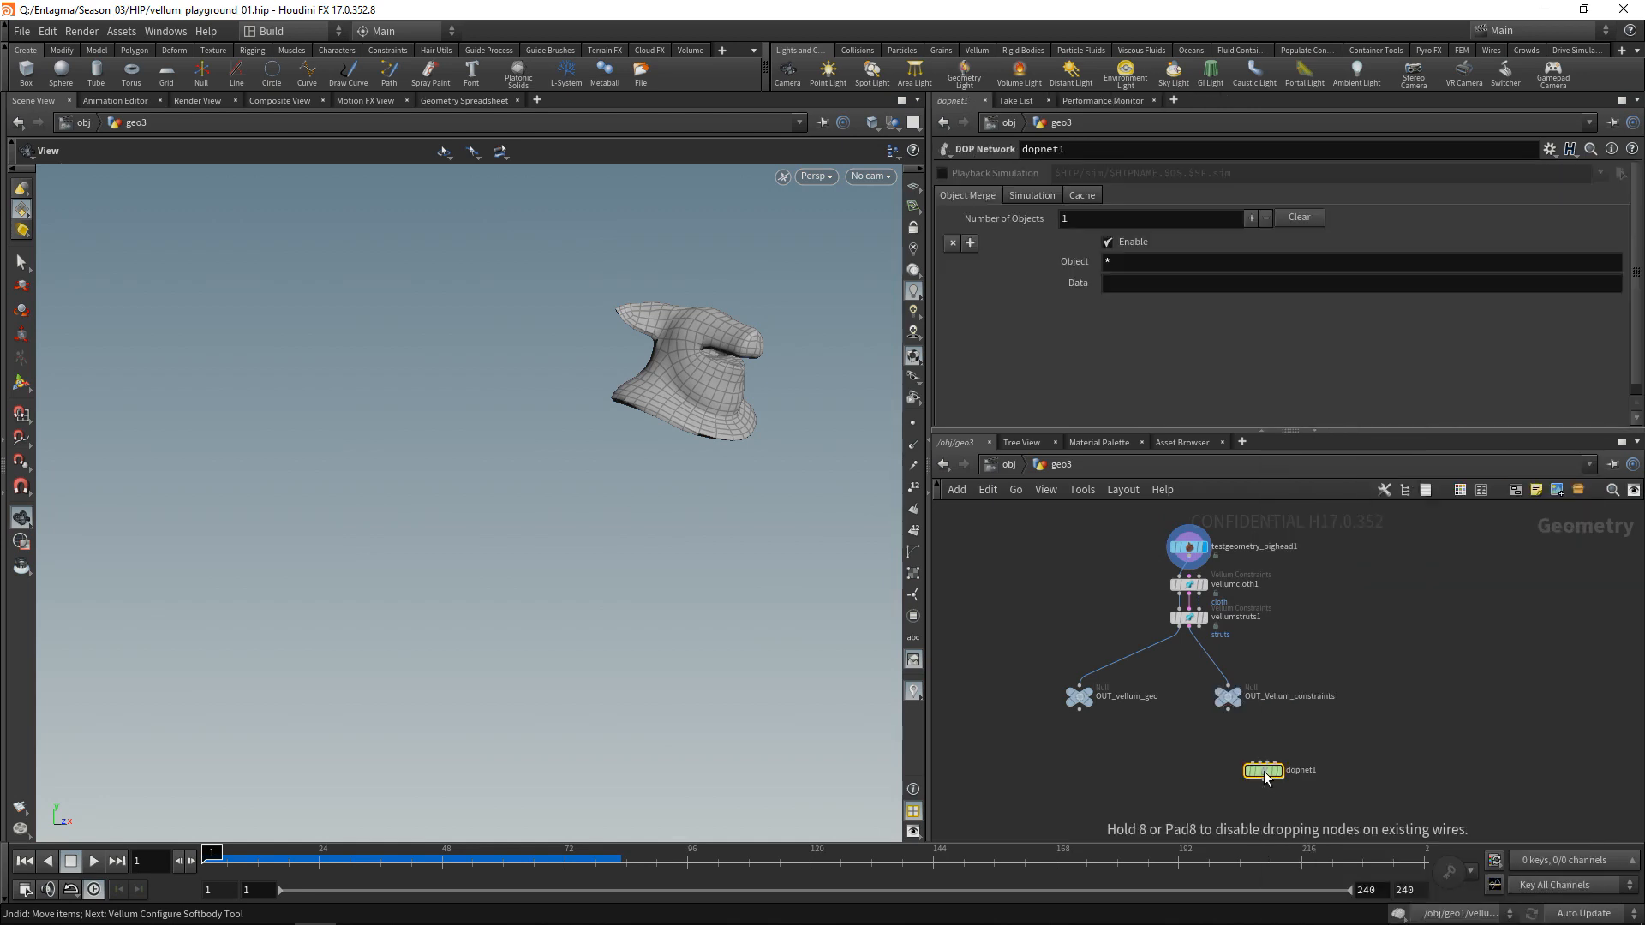
double_click(1265, 776)
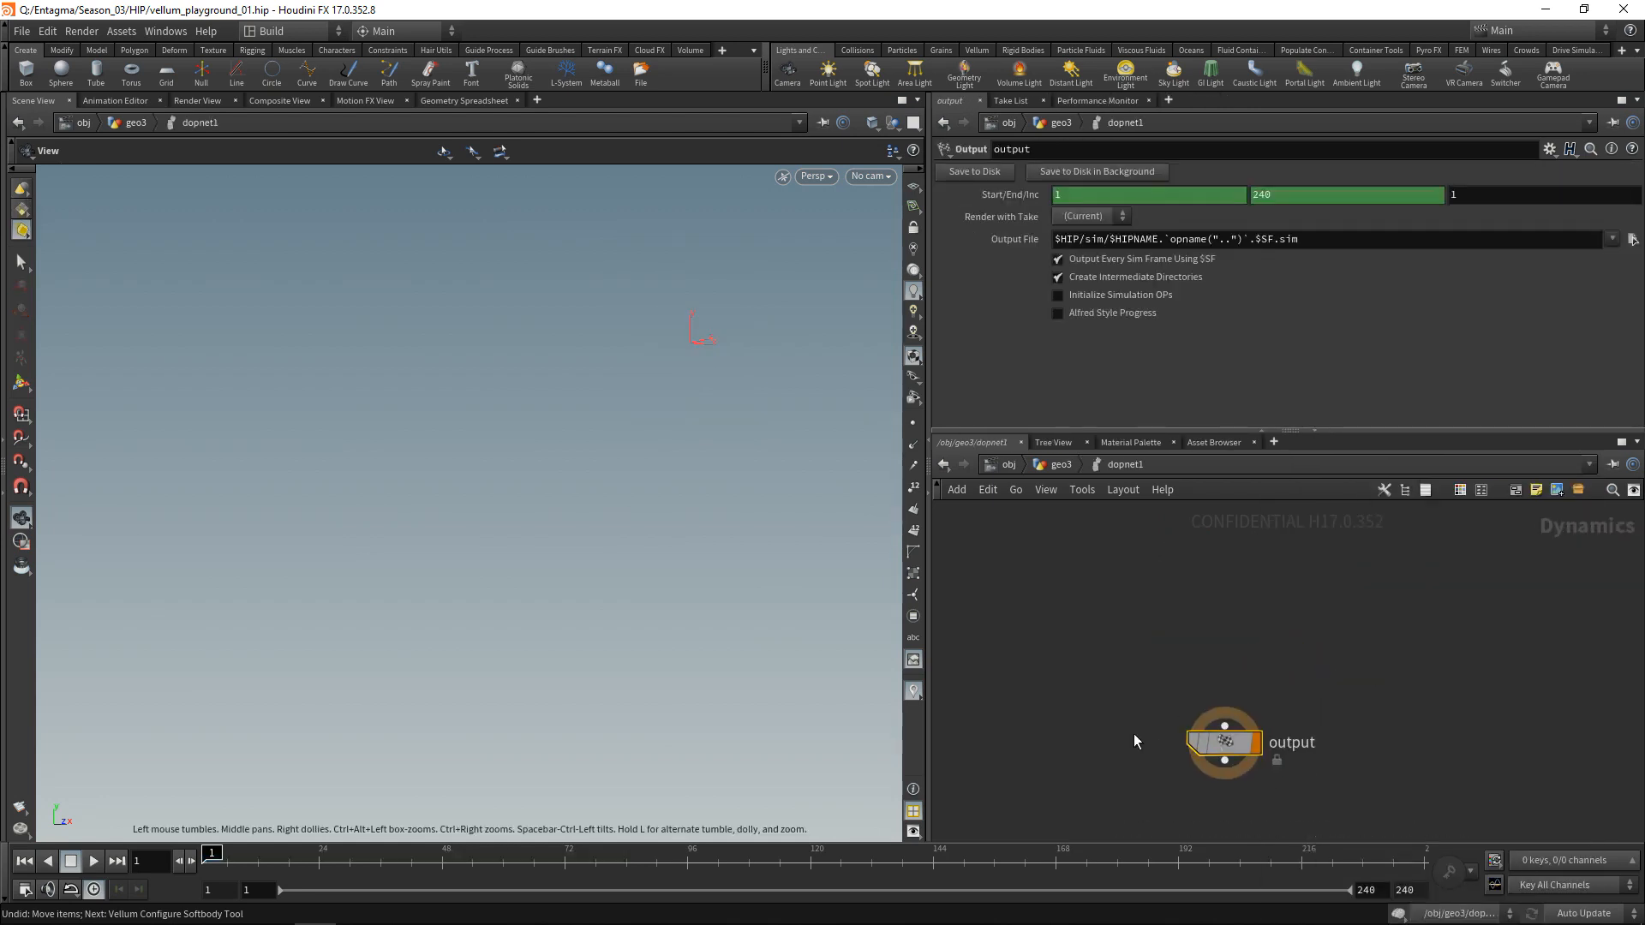
- Add a Vellum Solver above the output node and connect it to the output
key("Tab")
type("vellums")
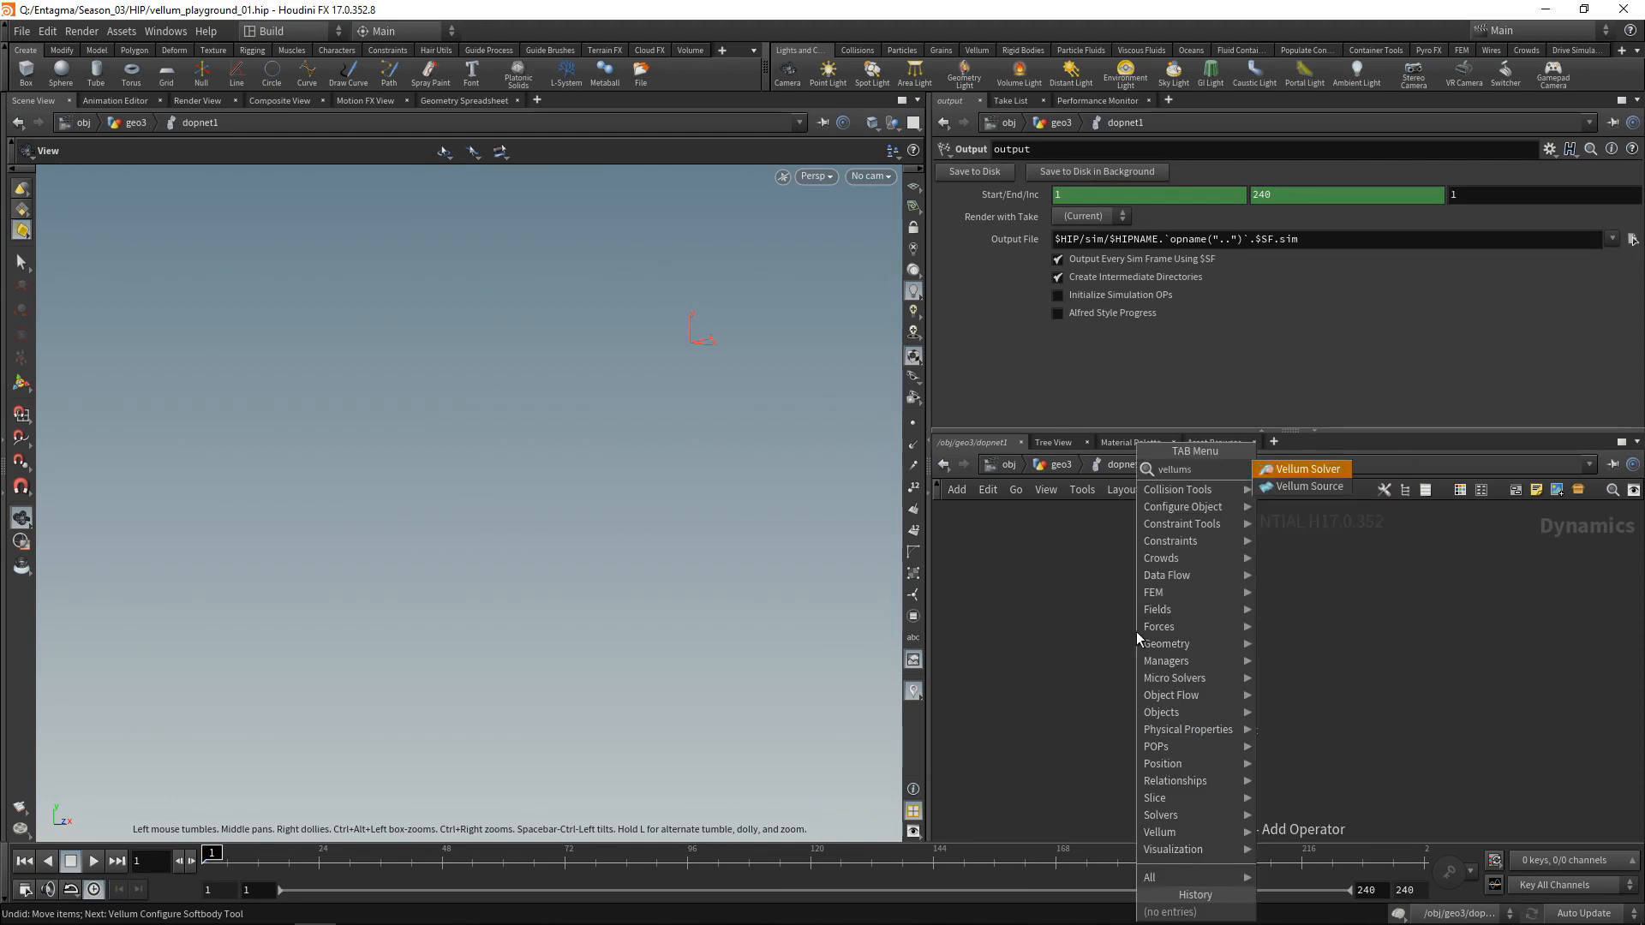
key("Return")
left_click(1136, 631)
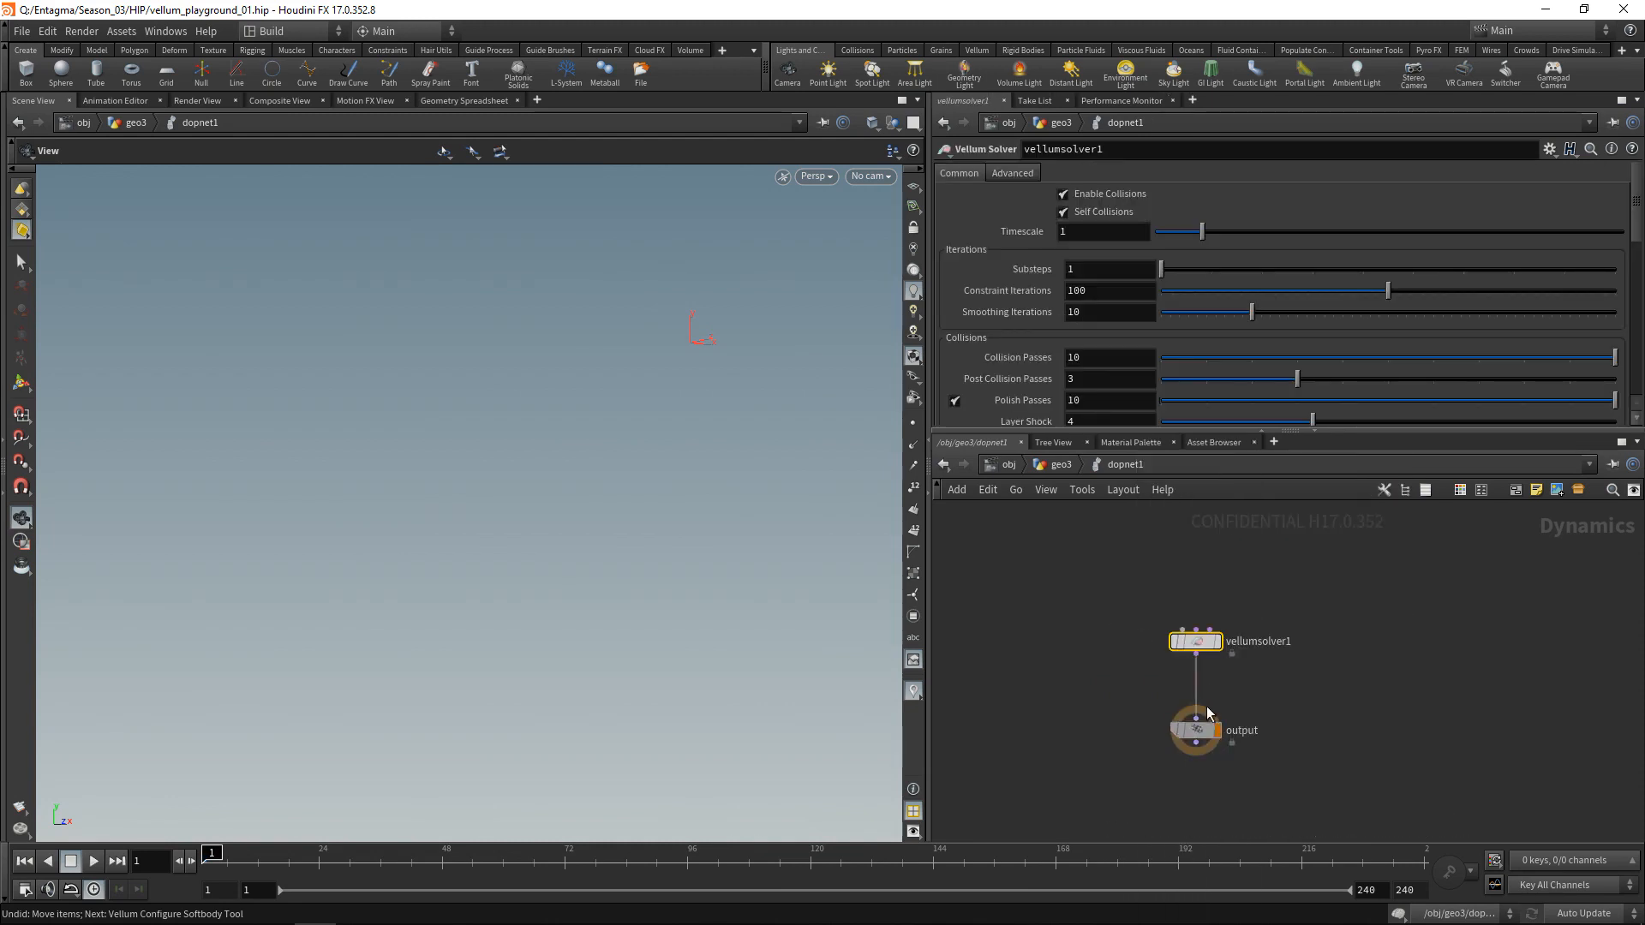
- Add a Vellum Object and connect it to the first input of the Vellum solver
key("Tab")
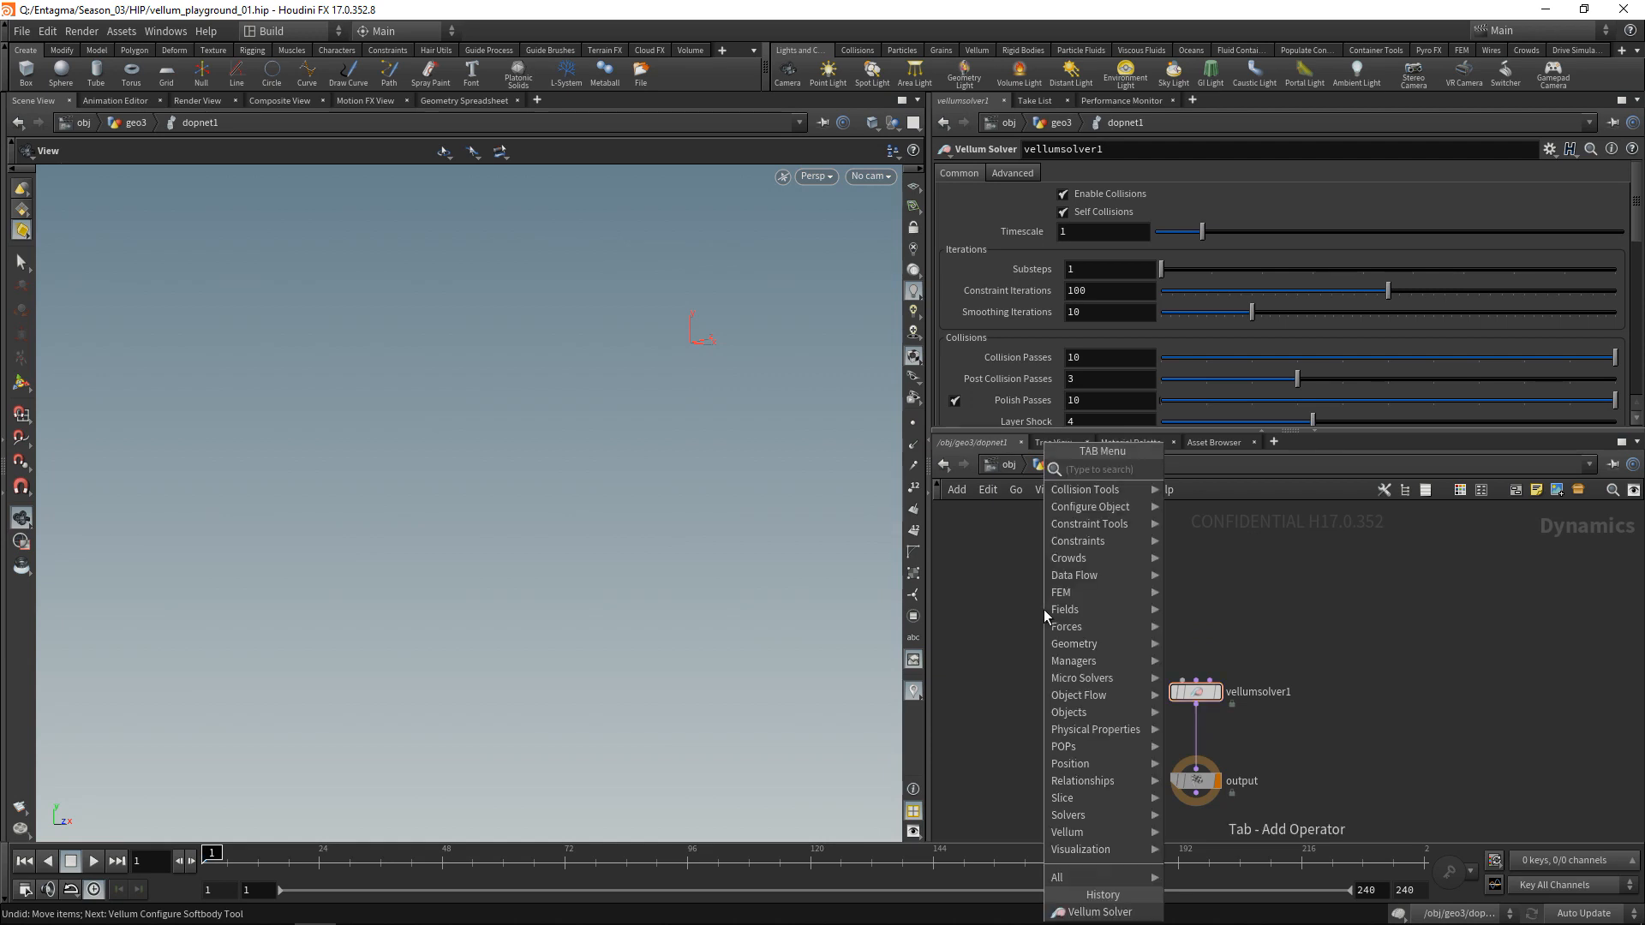
type("vellum")
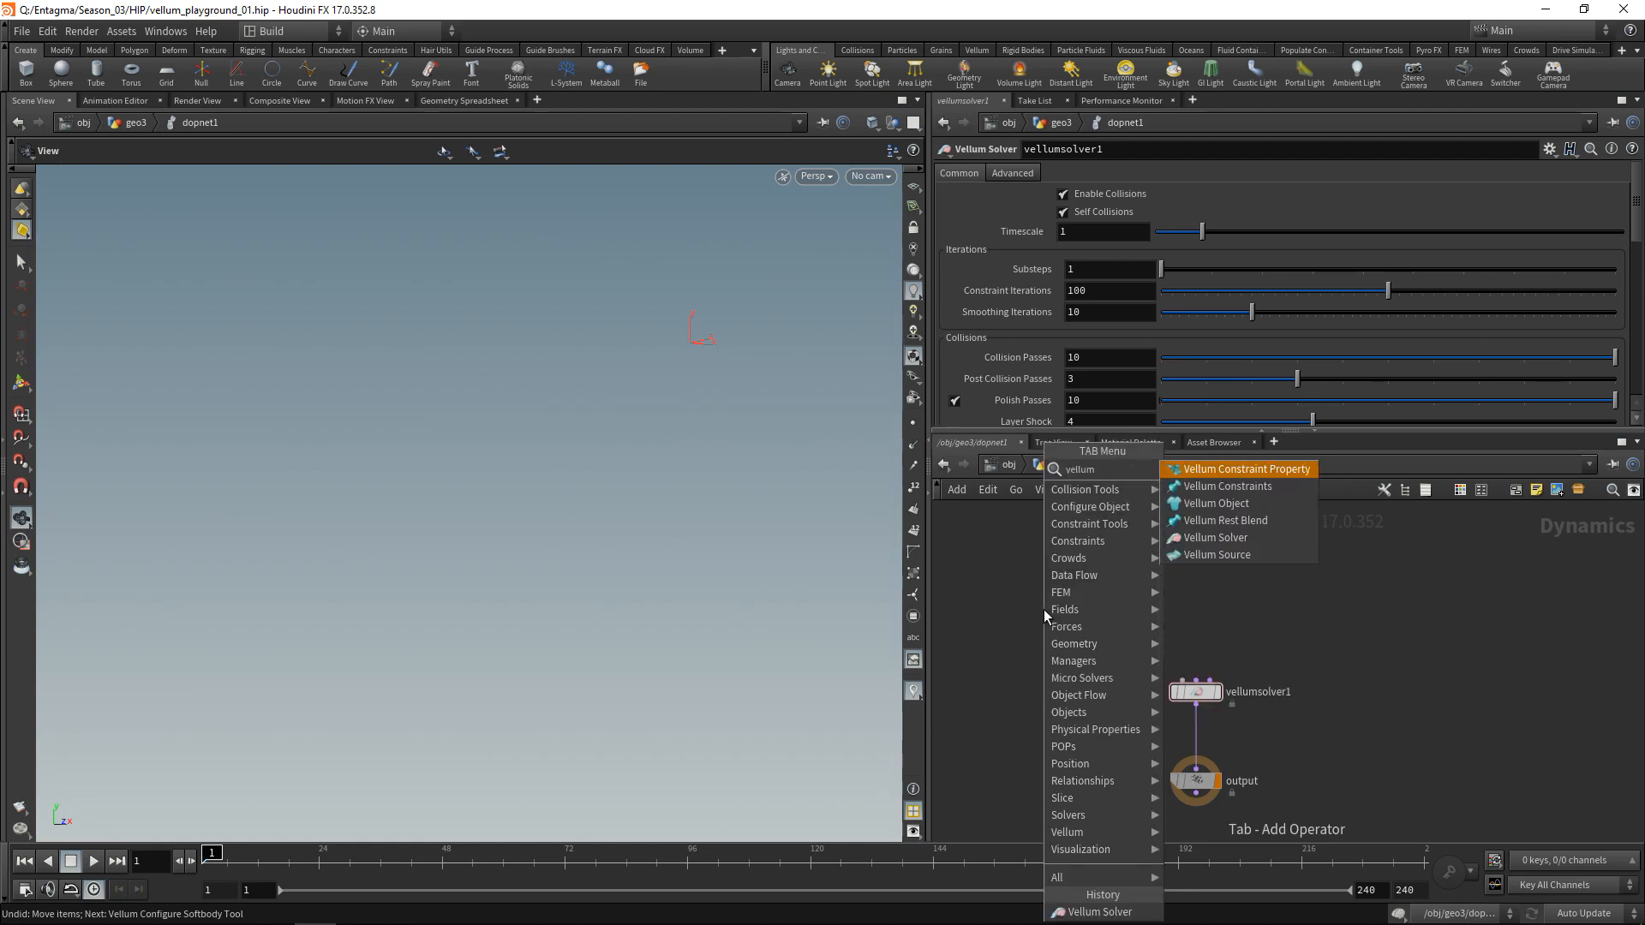
key("Down")
key("Down")
key("Return")
left_click(1044, 609)
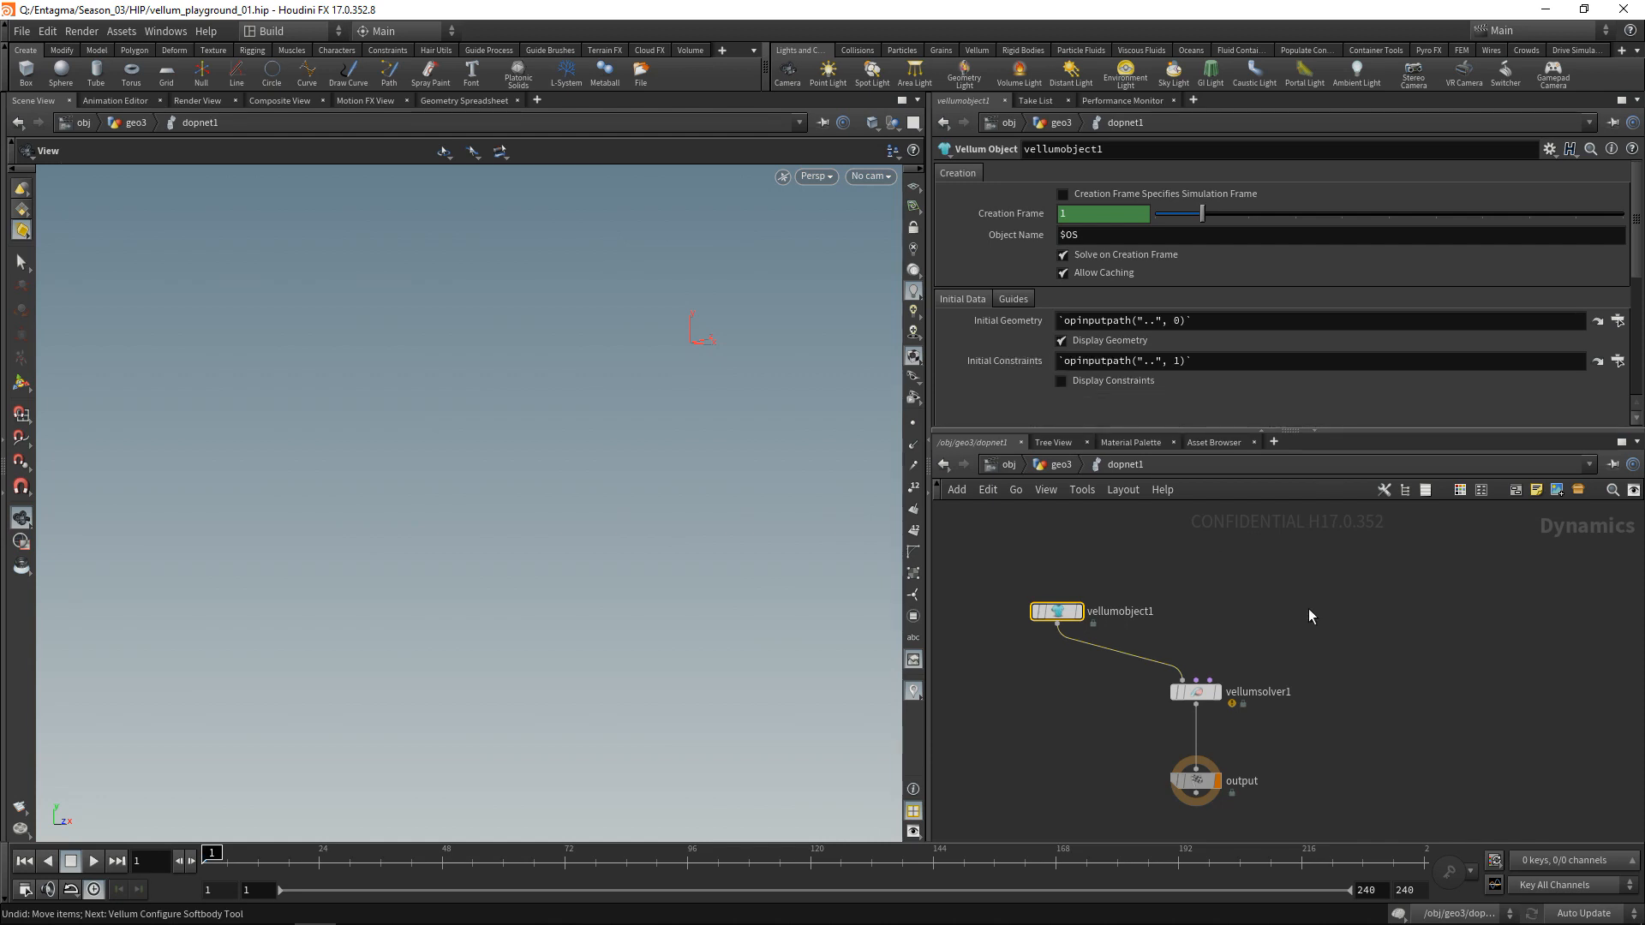
- Return to the geometry level and wire OUT_vellum_geo and OUT_Vellum_constraints into the first two inputs of dopnet1
key("u")
left_click_drag(1204, 777, 1183, 779)
left_click_drag(1080, 710, 1178, 767)
left_click(1187, 769)
left_click(1233, 720)
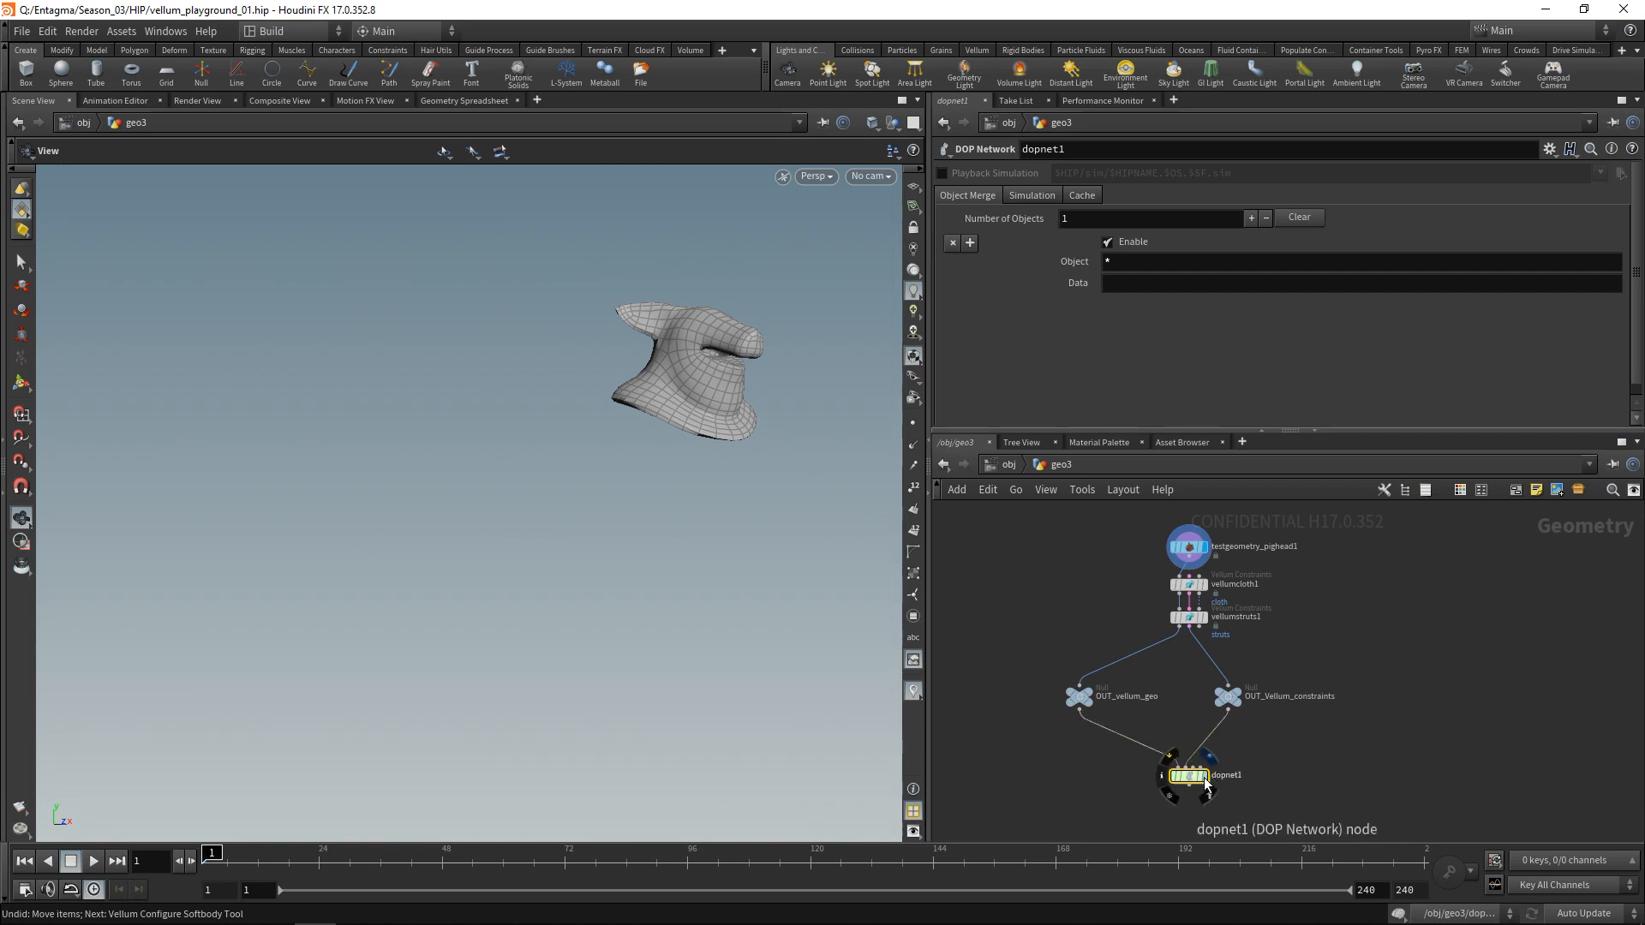
- Display dopnet1, play the simulation briefly and return to the first frame
left_click(1206, 784)
left_click(93, 861)
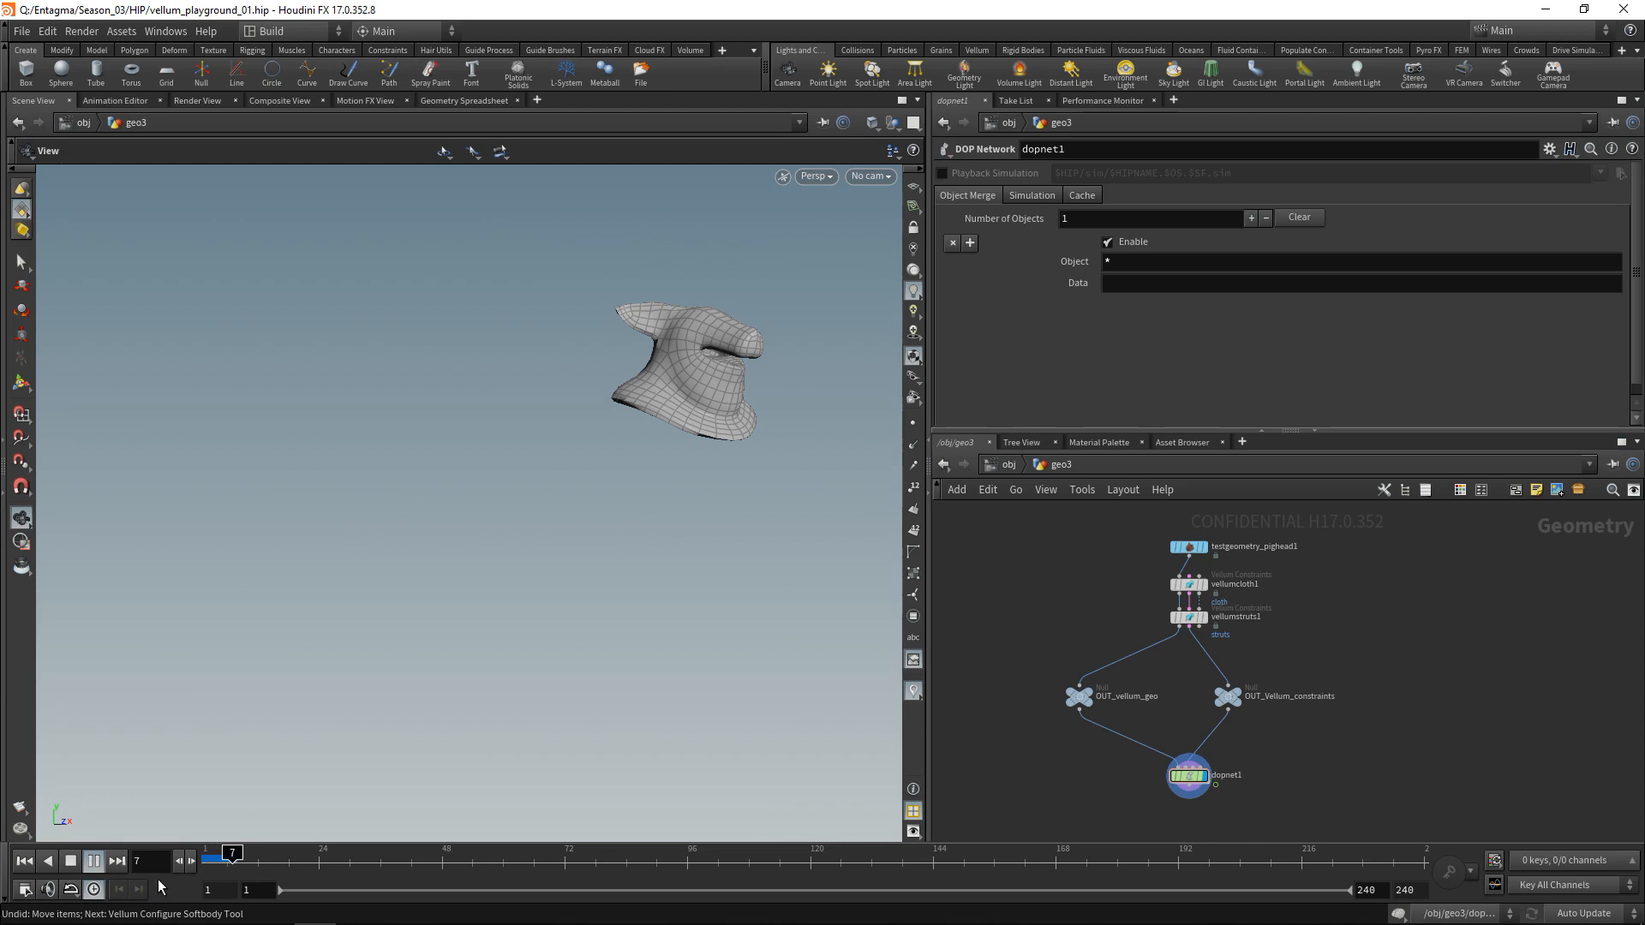
left_click(70, 861)
left_click(24, 861)
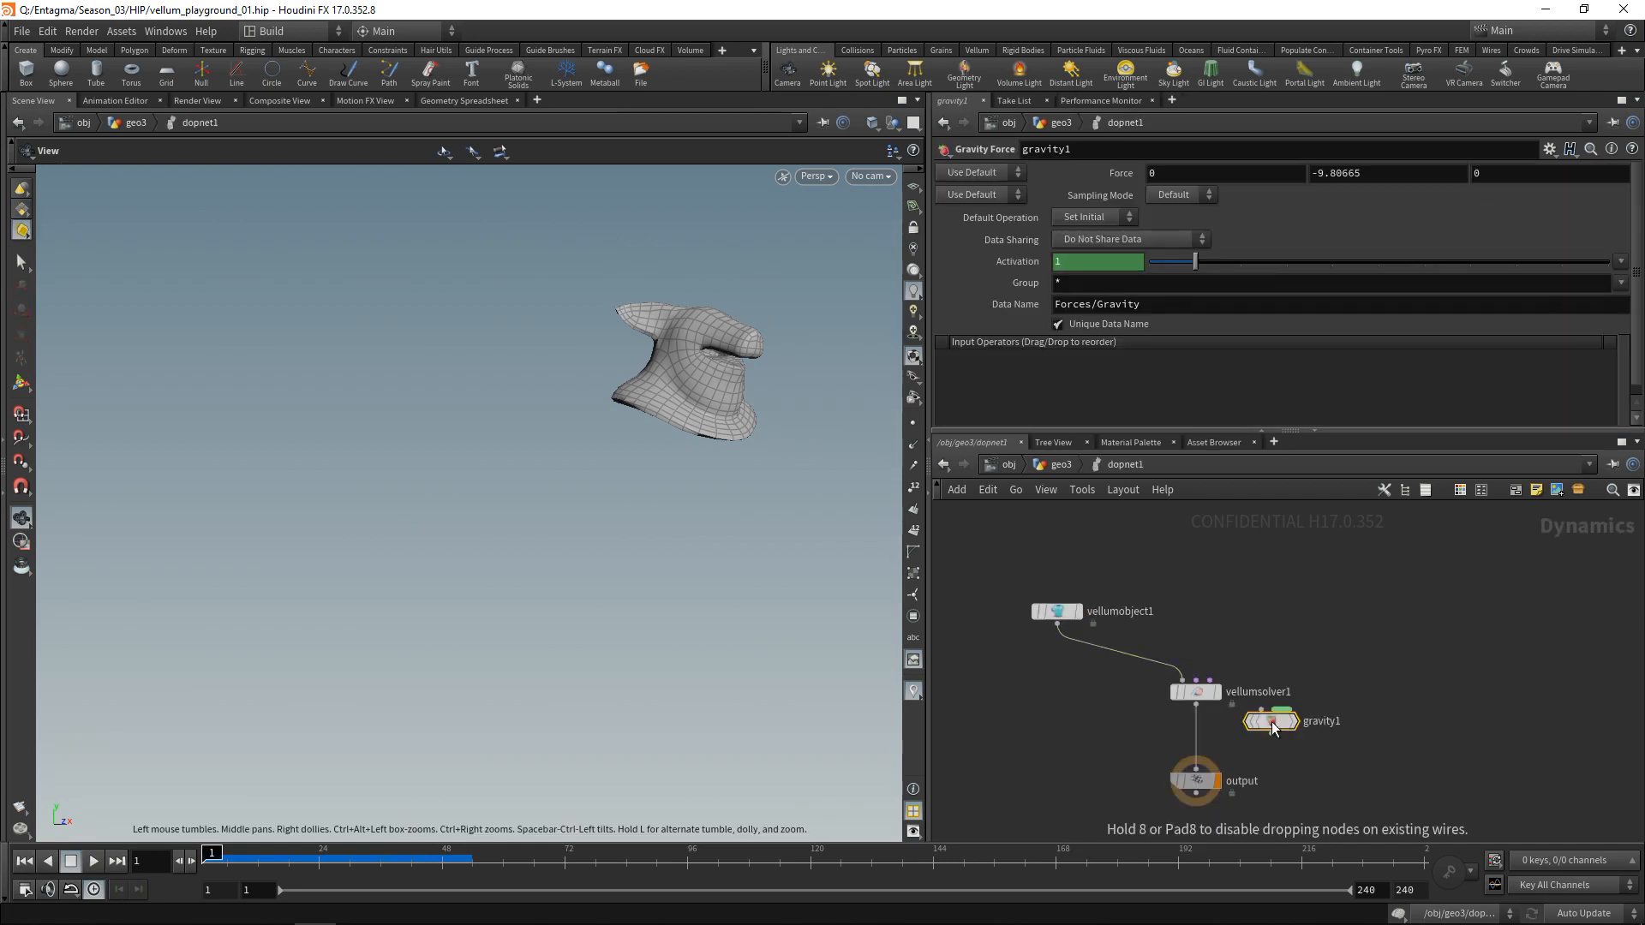
- Insert a Gravity Force between the Vellum solver and the output, then test the fall and return to the first frame
left_click(1196, 742)
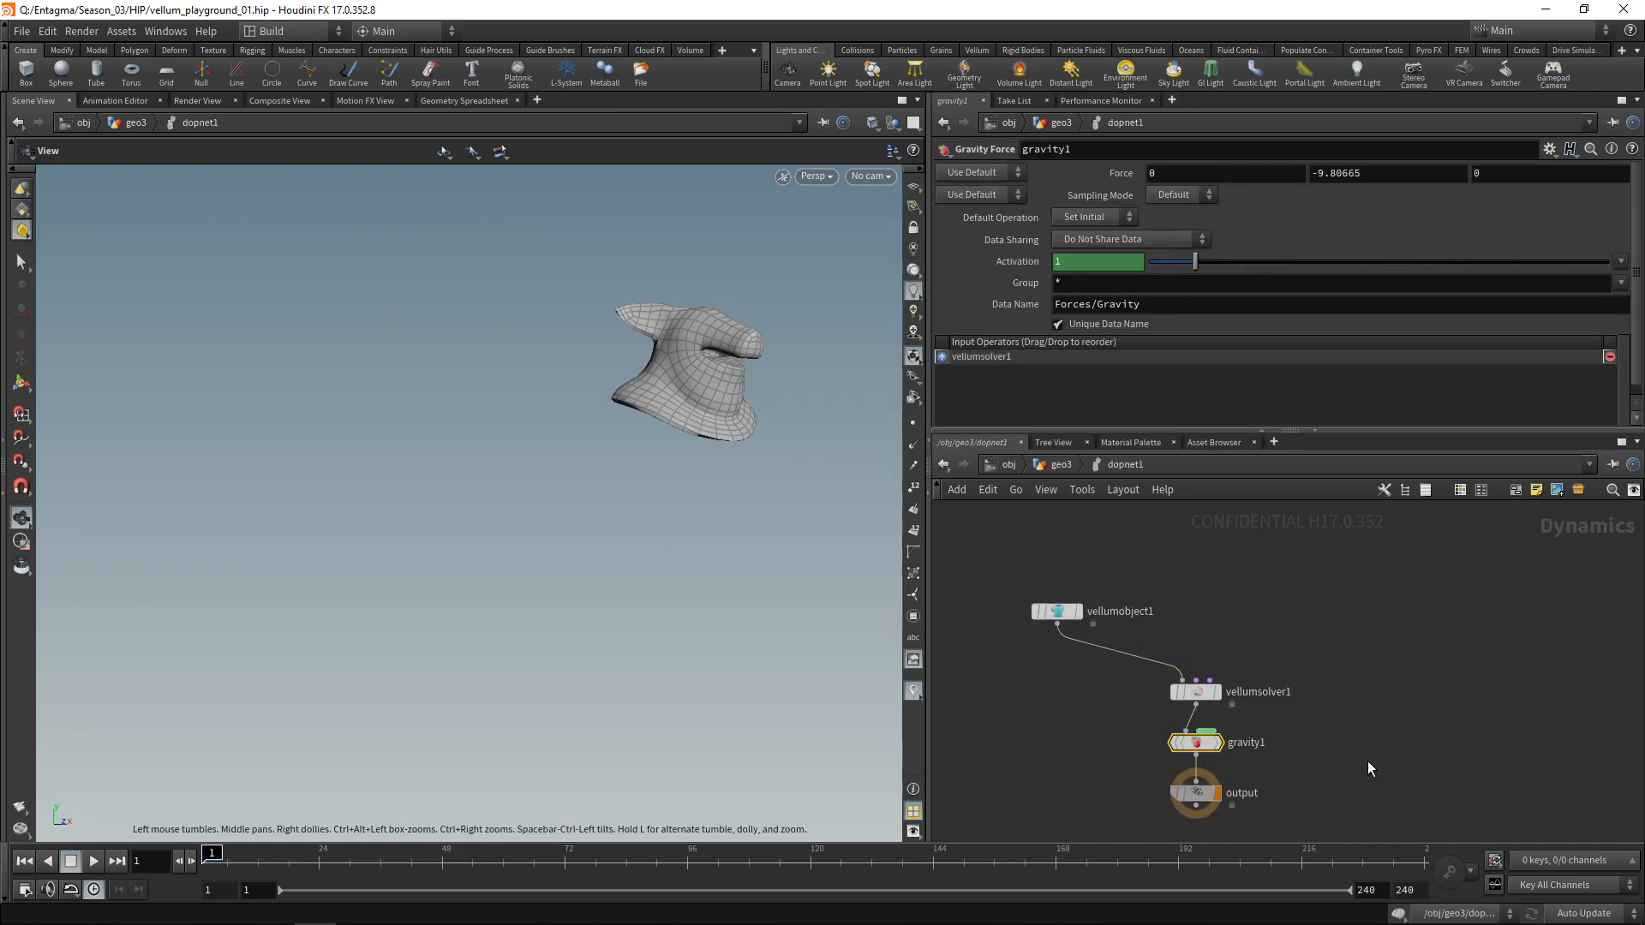
left_click(94, 861)
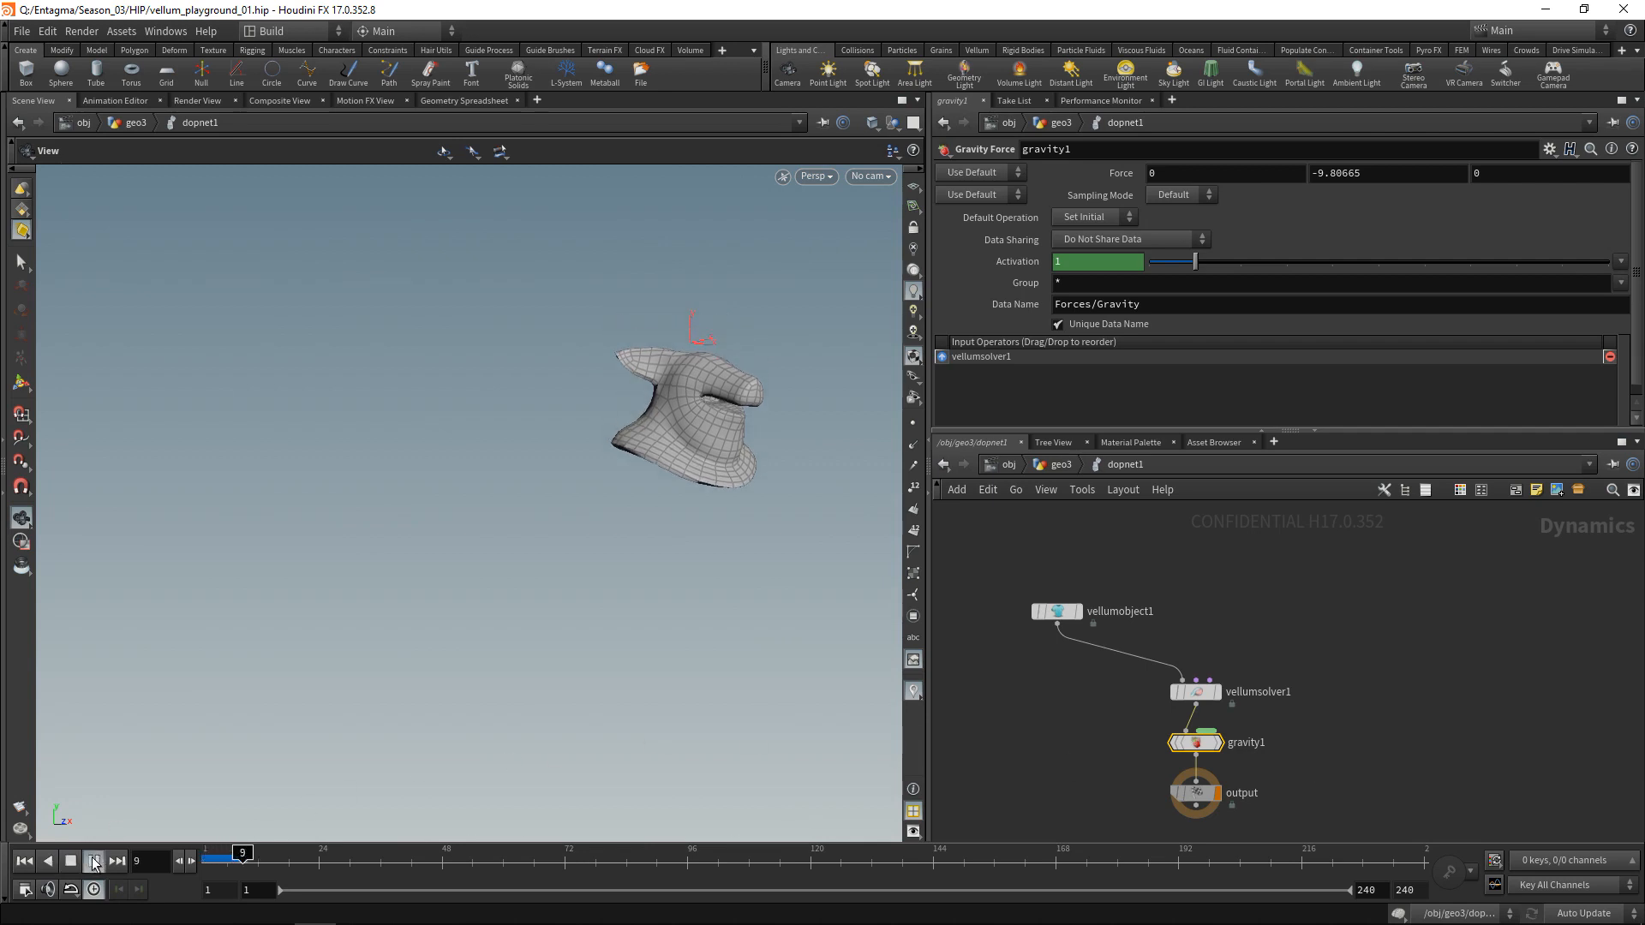
left_click(24, 861)
- Make room above the gravity node and add a Static Solver beside the Vellum solver
middle_click_drag(1143, 762, 1172, 622)
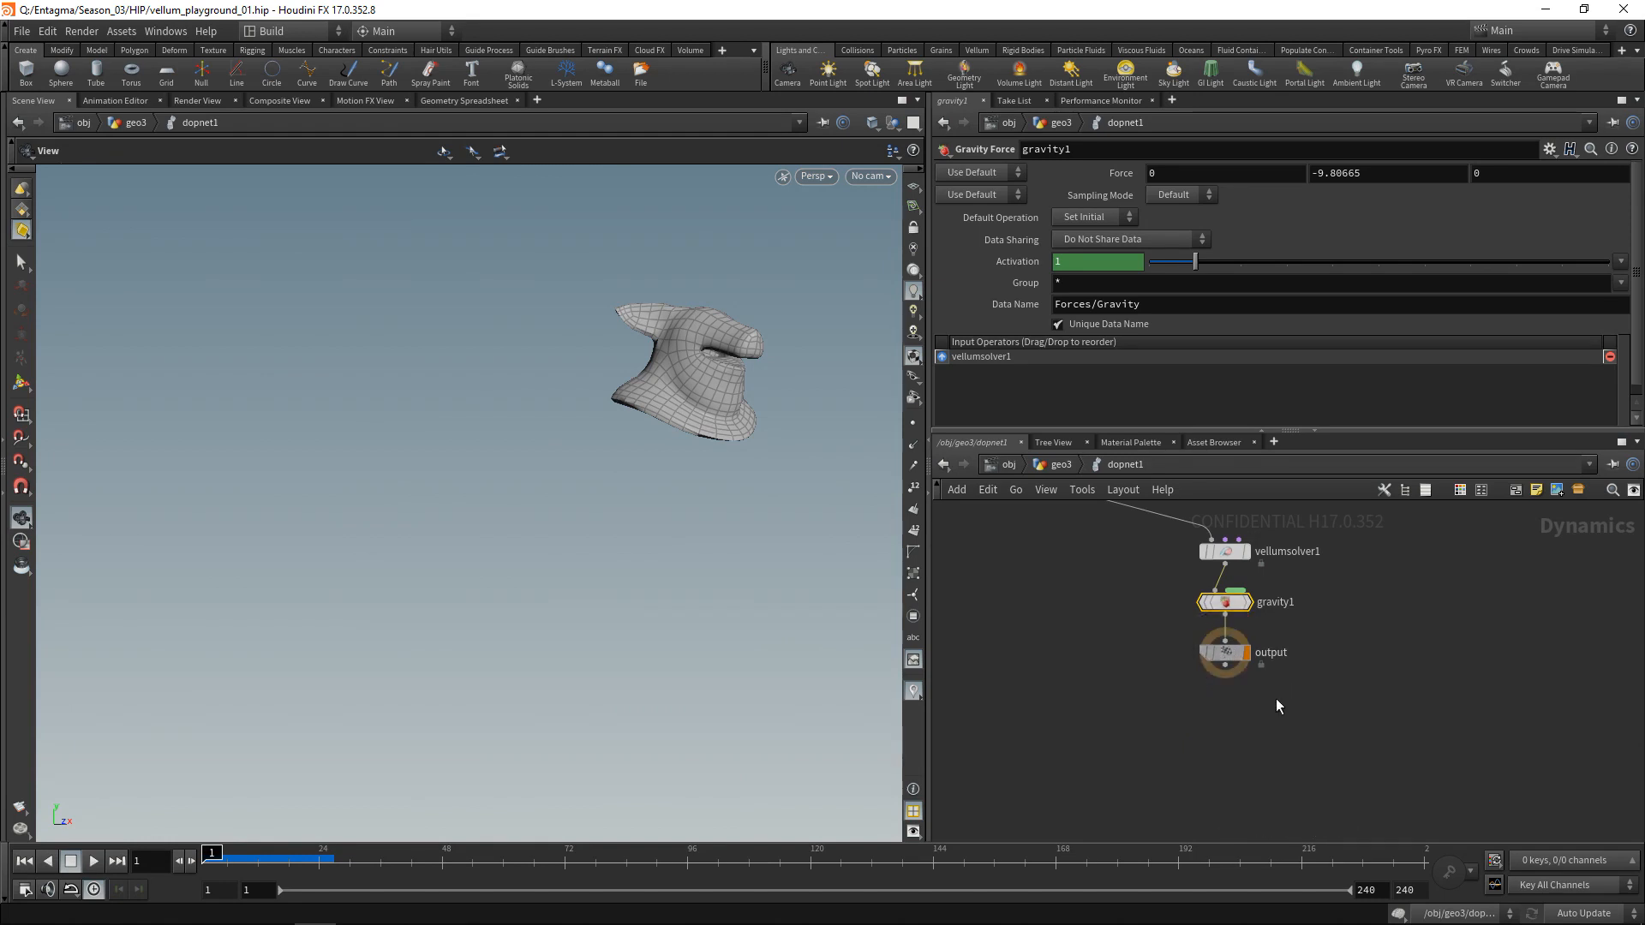
middle_click_drag(1119, 683, 1133, 685)
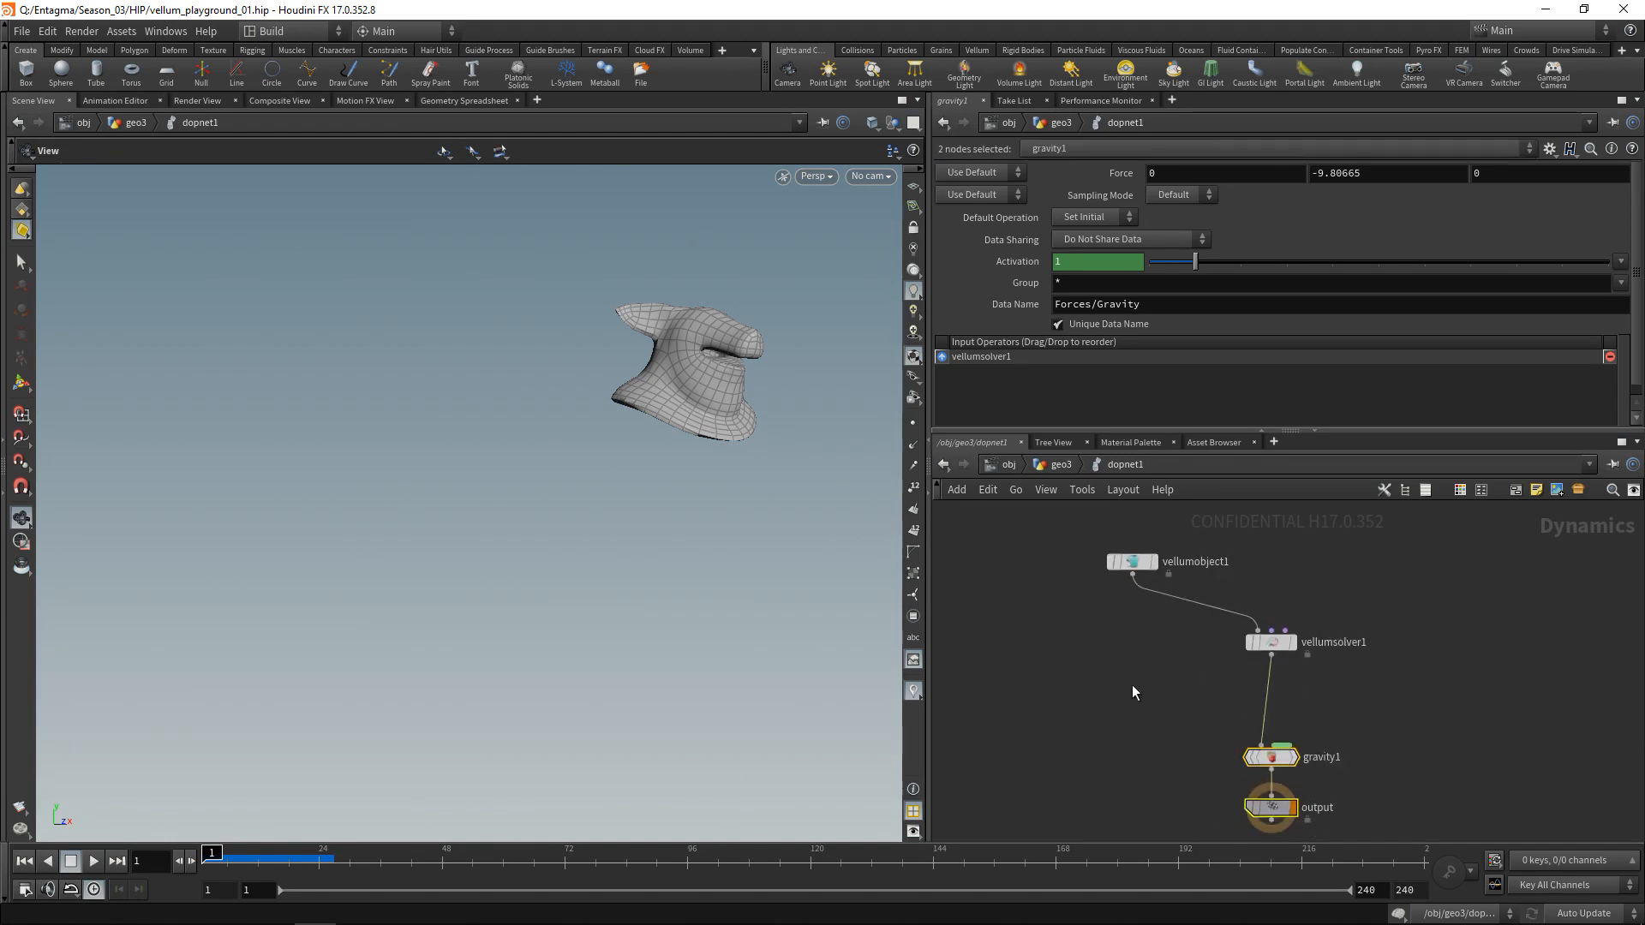
left_click(1084, 659)
key("Tab")
type("stat")
key("Down")
key("Return")
left_click(1083, 660)
- Add a Merge combining the static solver and the Vellum solver, and feed it into the gravity node
key("Tab")
type("merge")
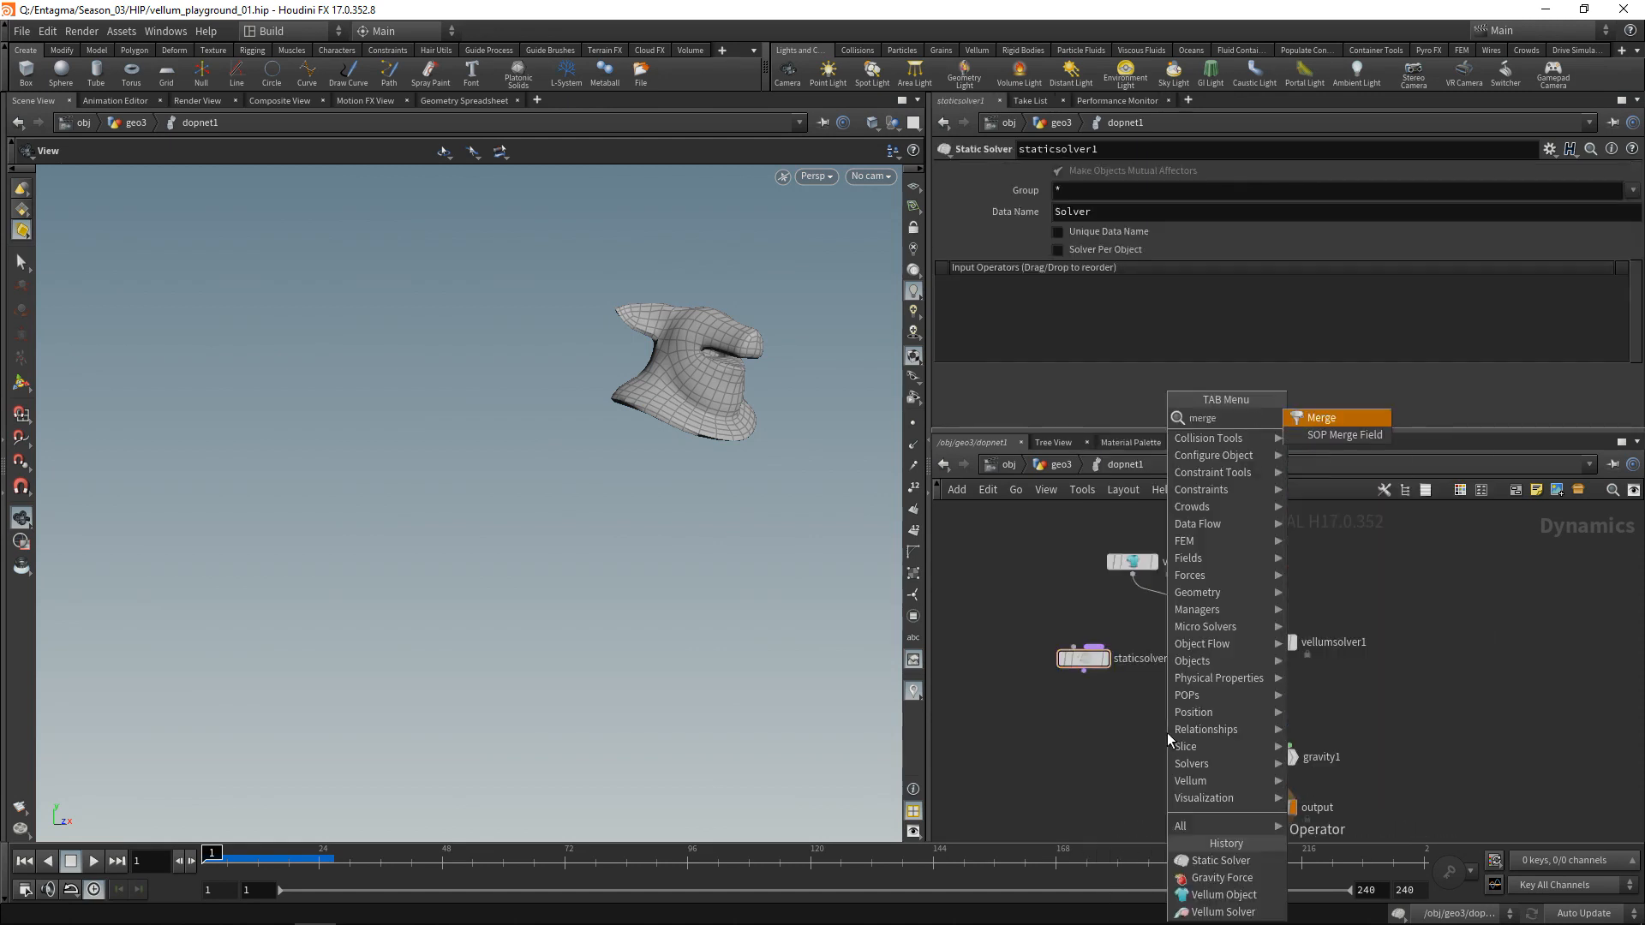
key("Return")
left_click(1167, 732)
left_click(1085, 673)
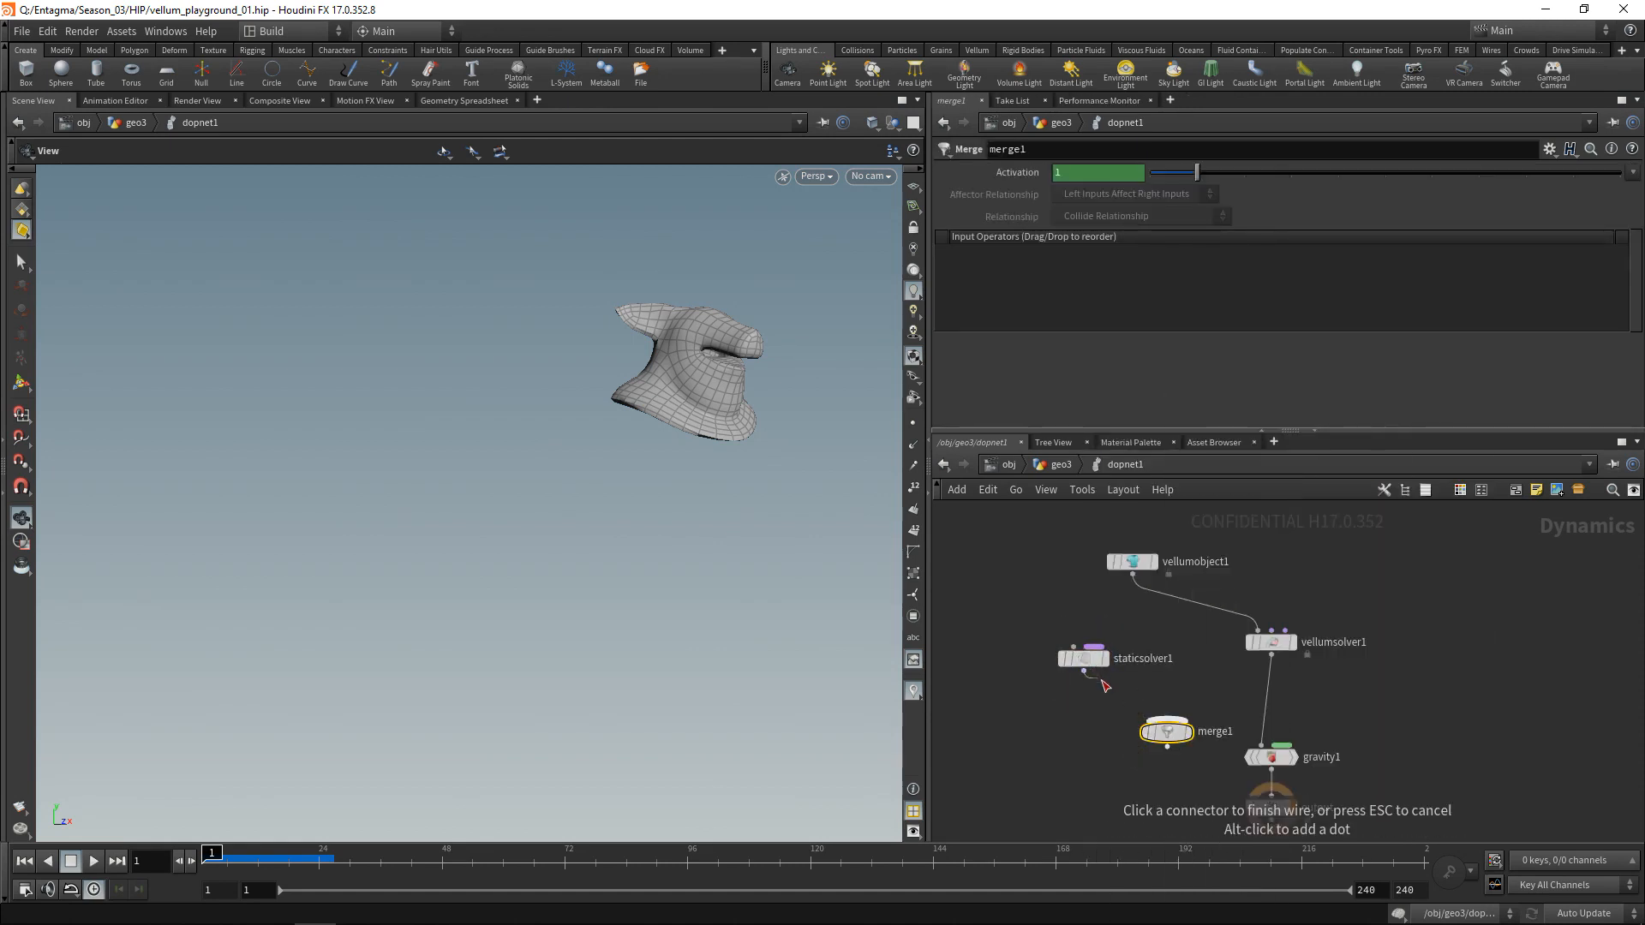
left_click(1167, 719)
left_click(1167, 719)
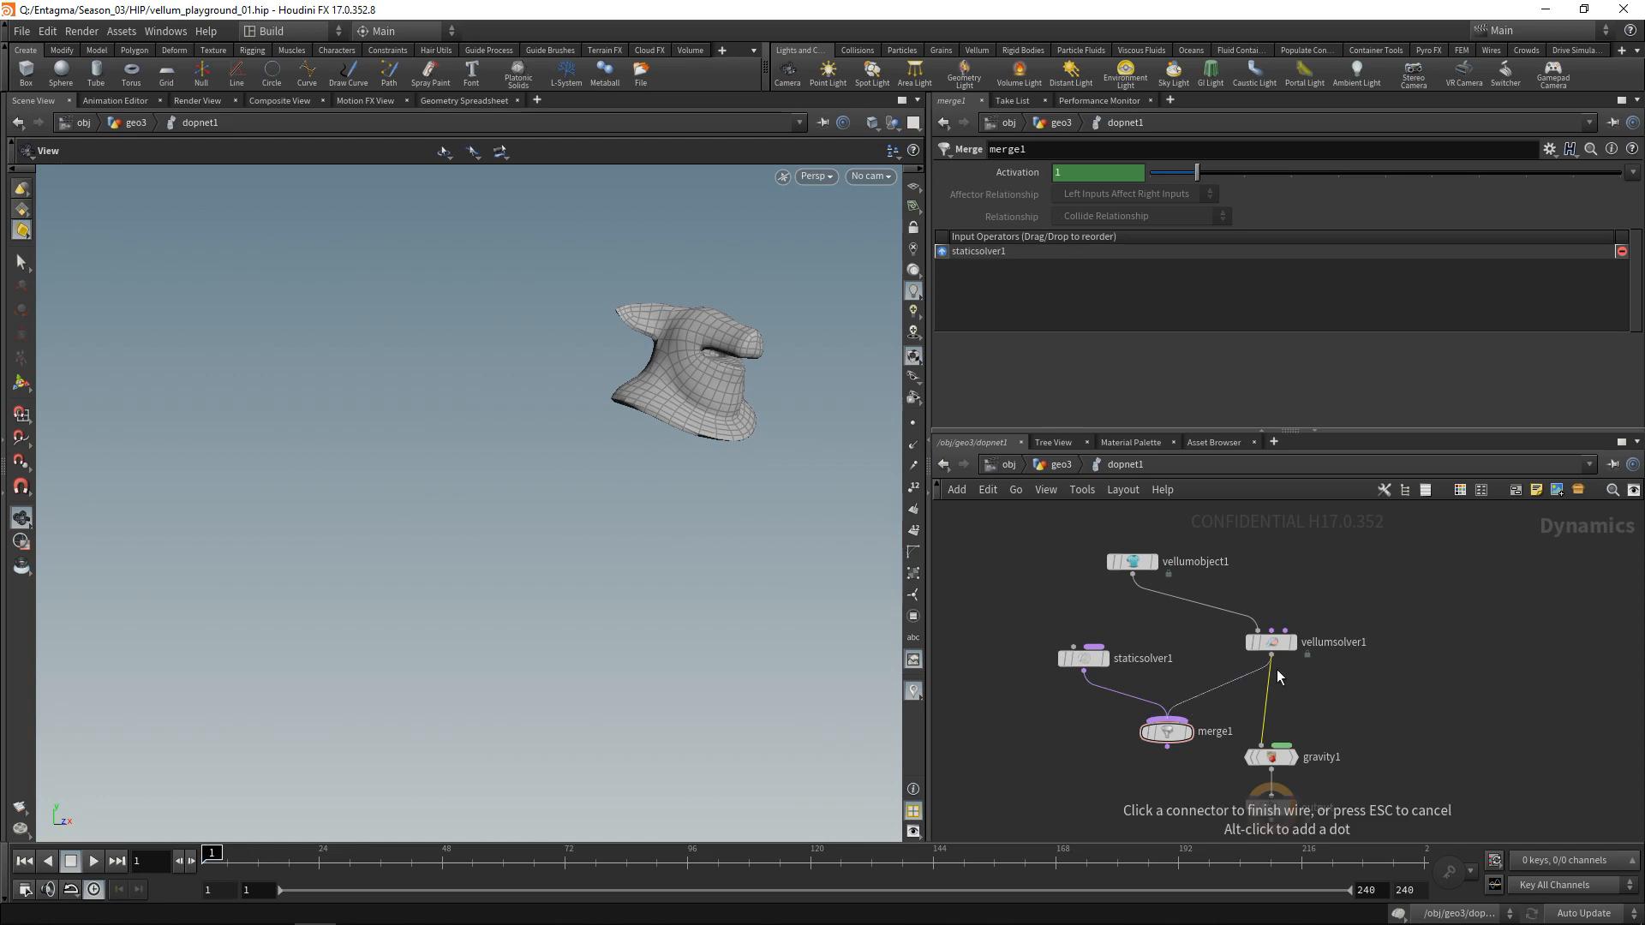
left_click(1278, 677)
- Add a Ground Plane and connect it to the first input of the static solver
key("Tab")
type("ground")
key("Return")
left_click(1015, 619)
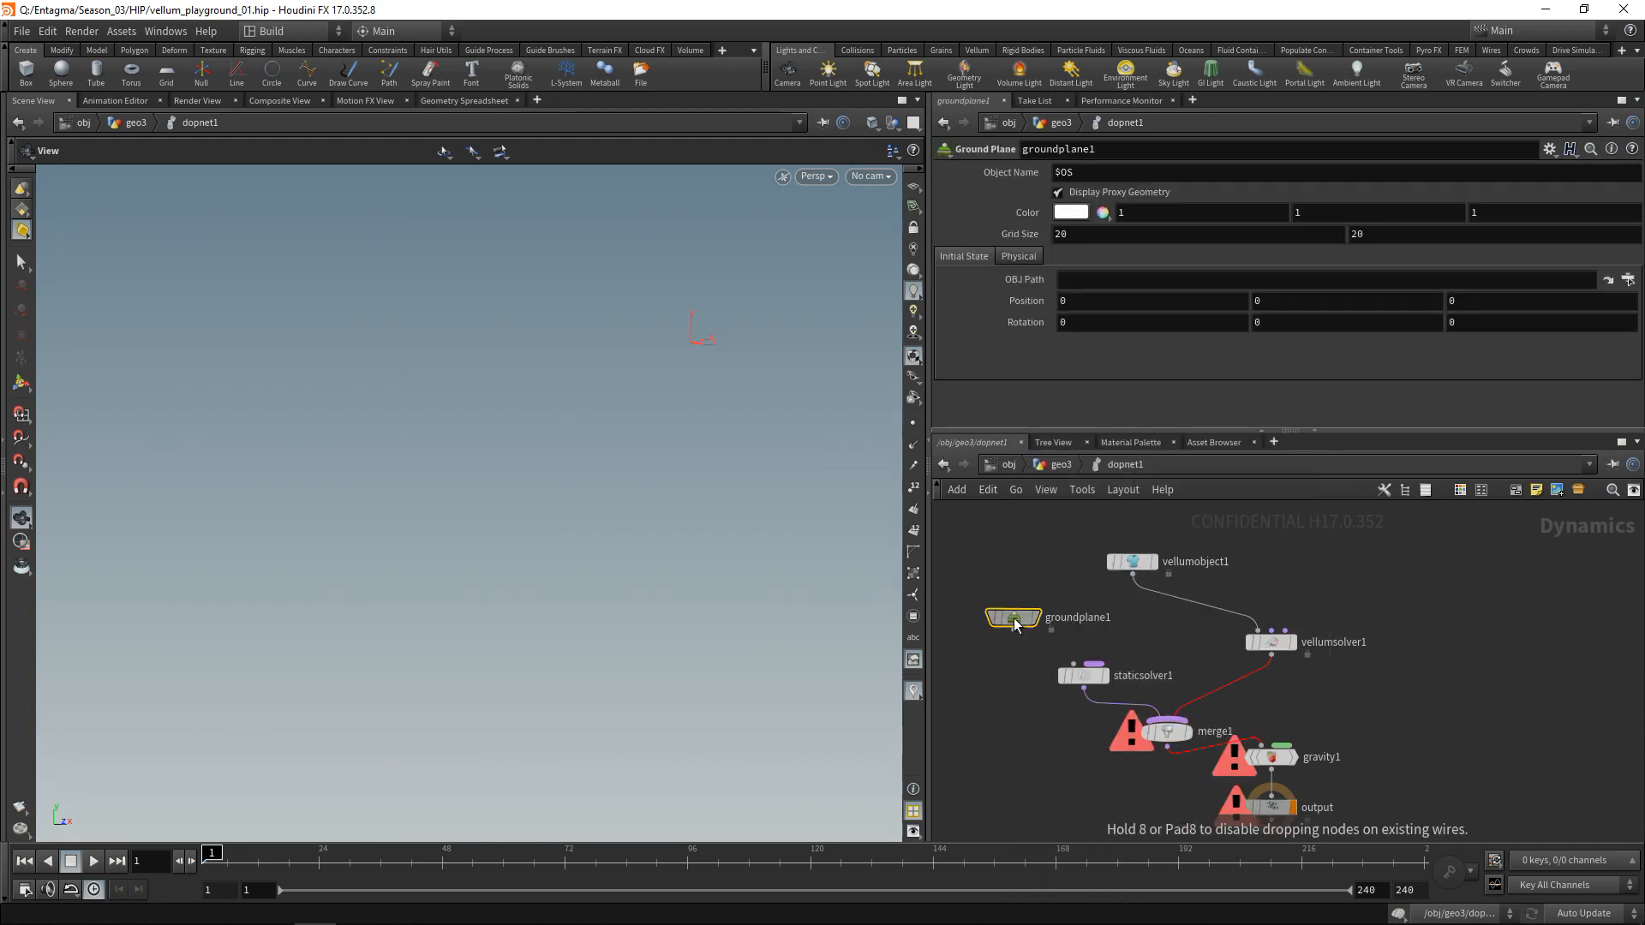
left_click(1015, 631)
left_click(1073, 664)
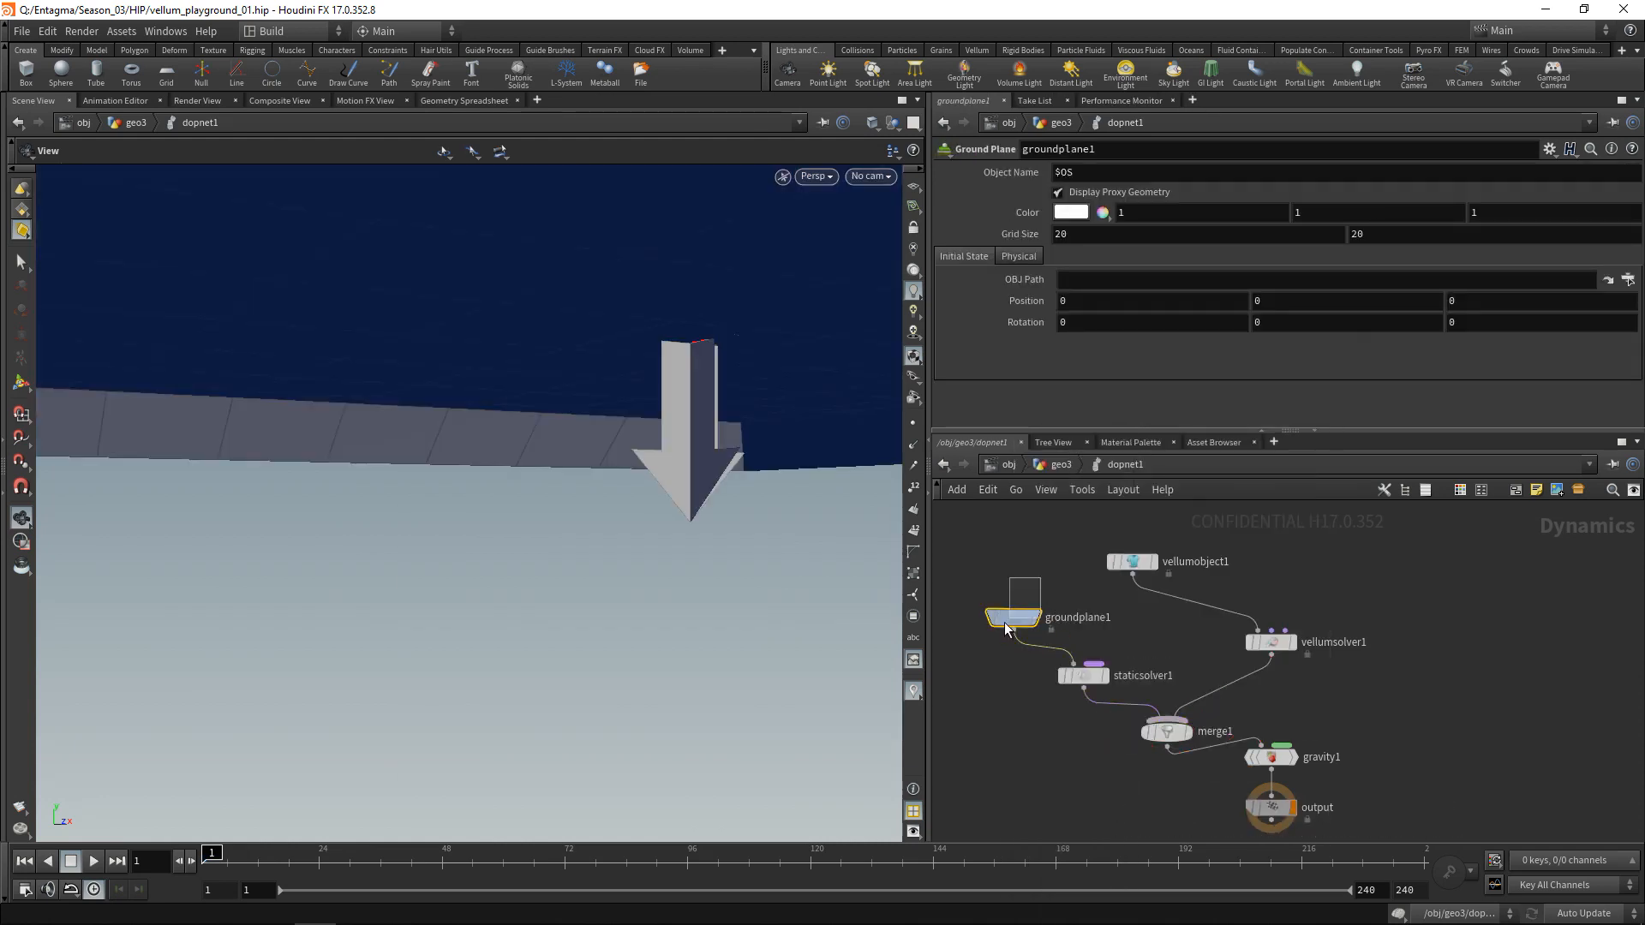
- Set the ground plane's Y position to -3
left_click(1323, 301)
type("-1.9")
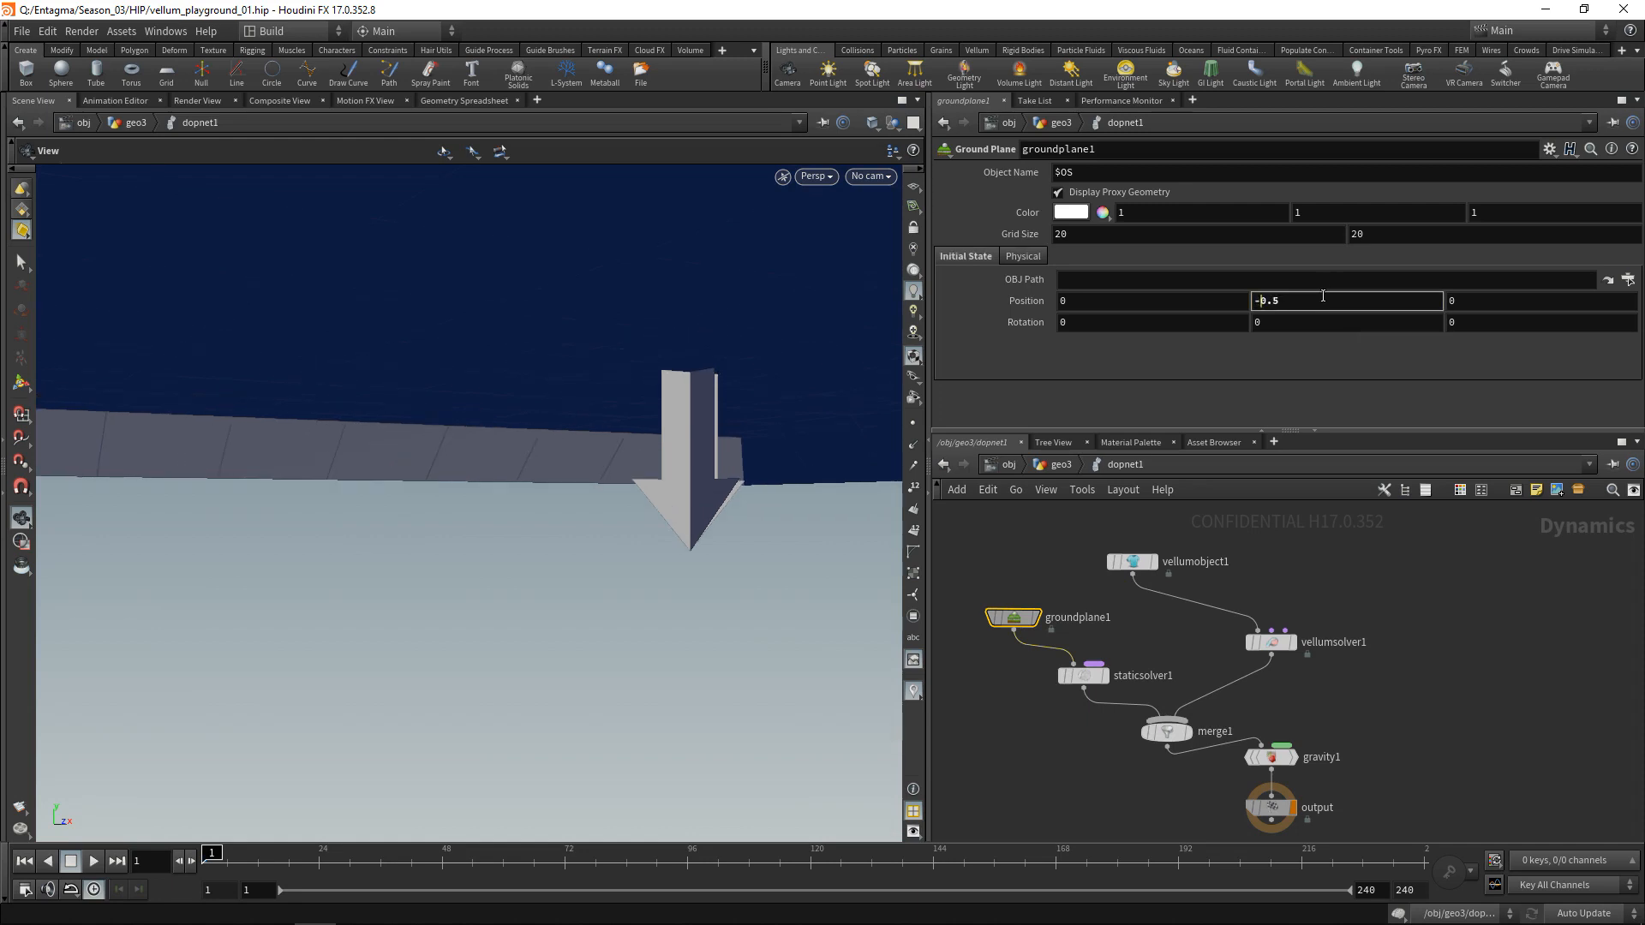
type("3")
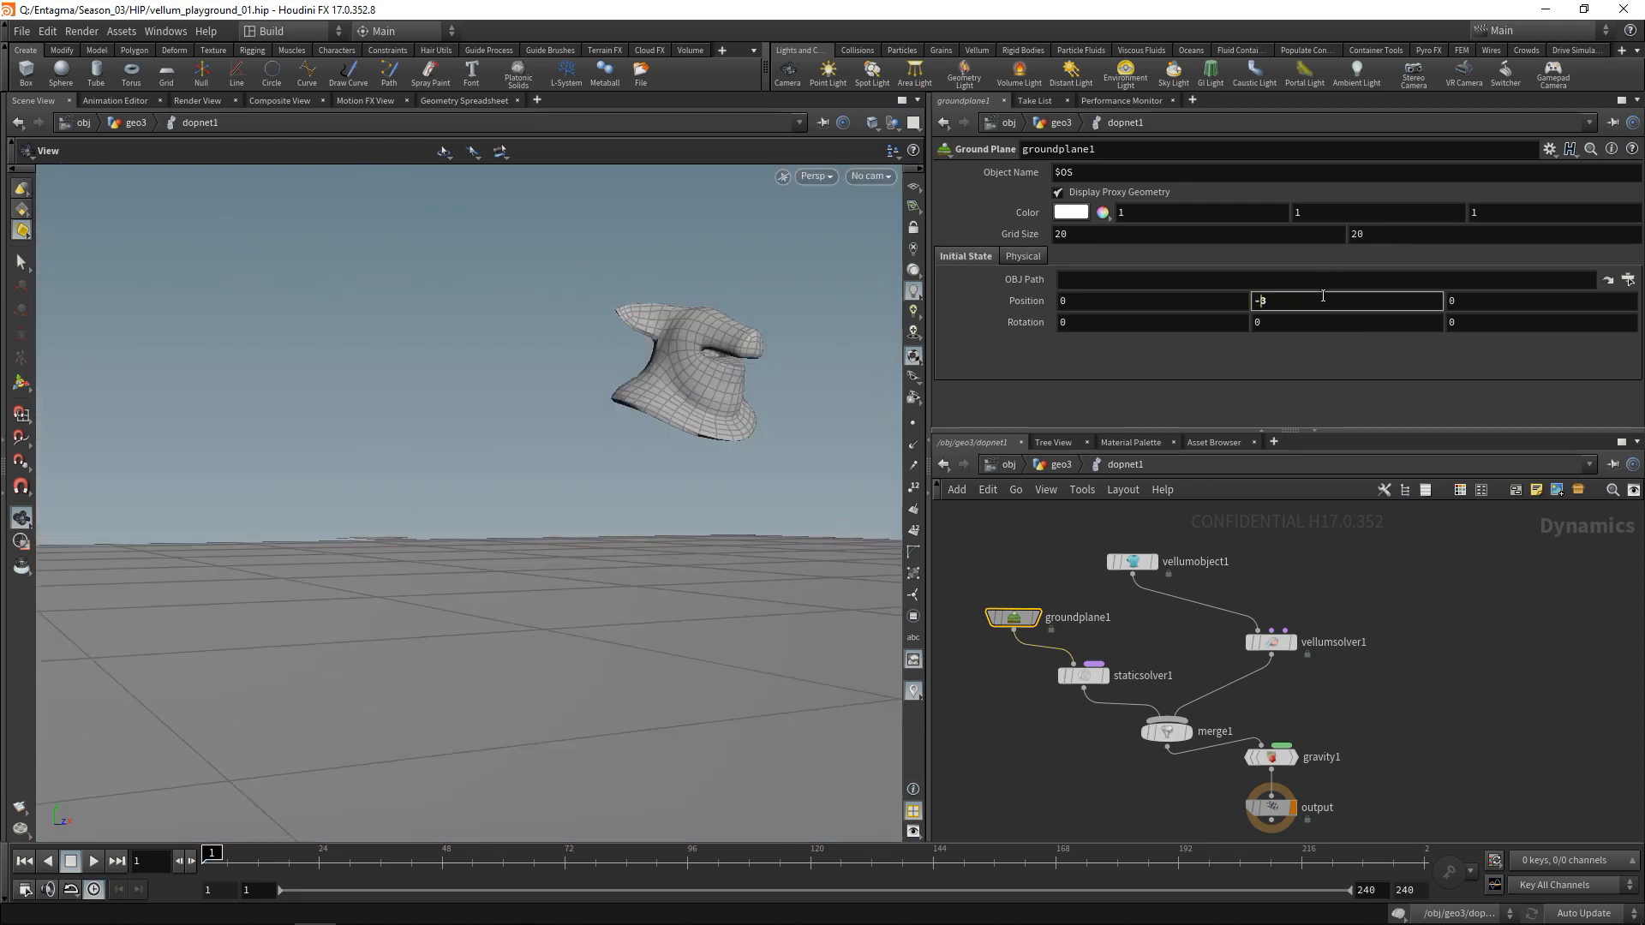
- Tidy the network by aligning the ground plane and static solver branch beside the Vellum object and solver branch
scroll(1384, 637, "down", 3)
left_click_drag(1207, 583, 1305, 603)
left_click_drag(1131, 618, 1140, 619)
left_click_drag(1139, 620, 1155, 622)
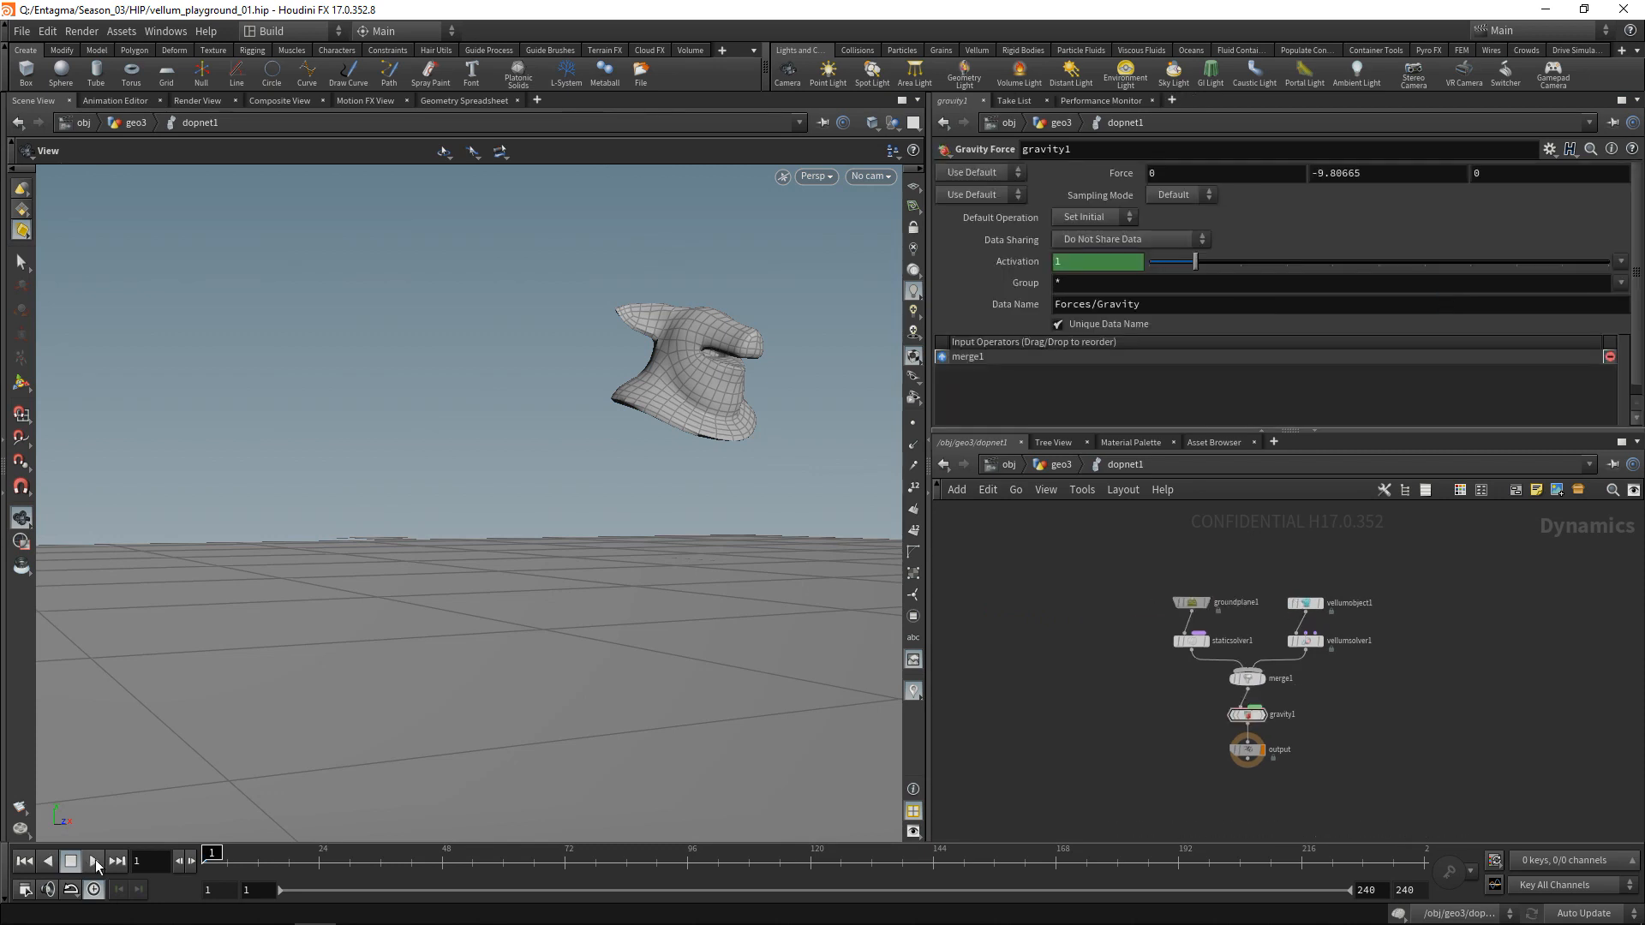
- Play the simulation, examine the pig head on the ground plane, and return to the first frame
left_click(98, 861)
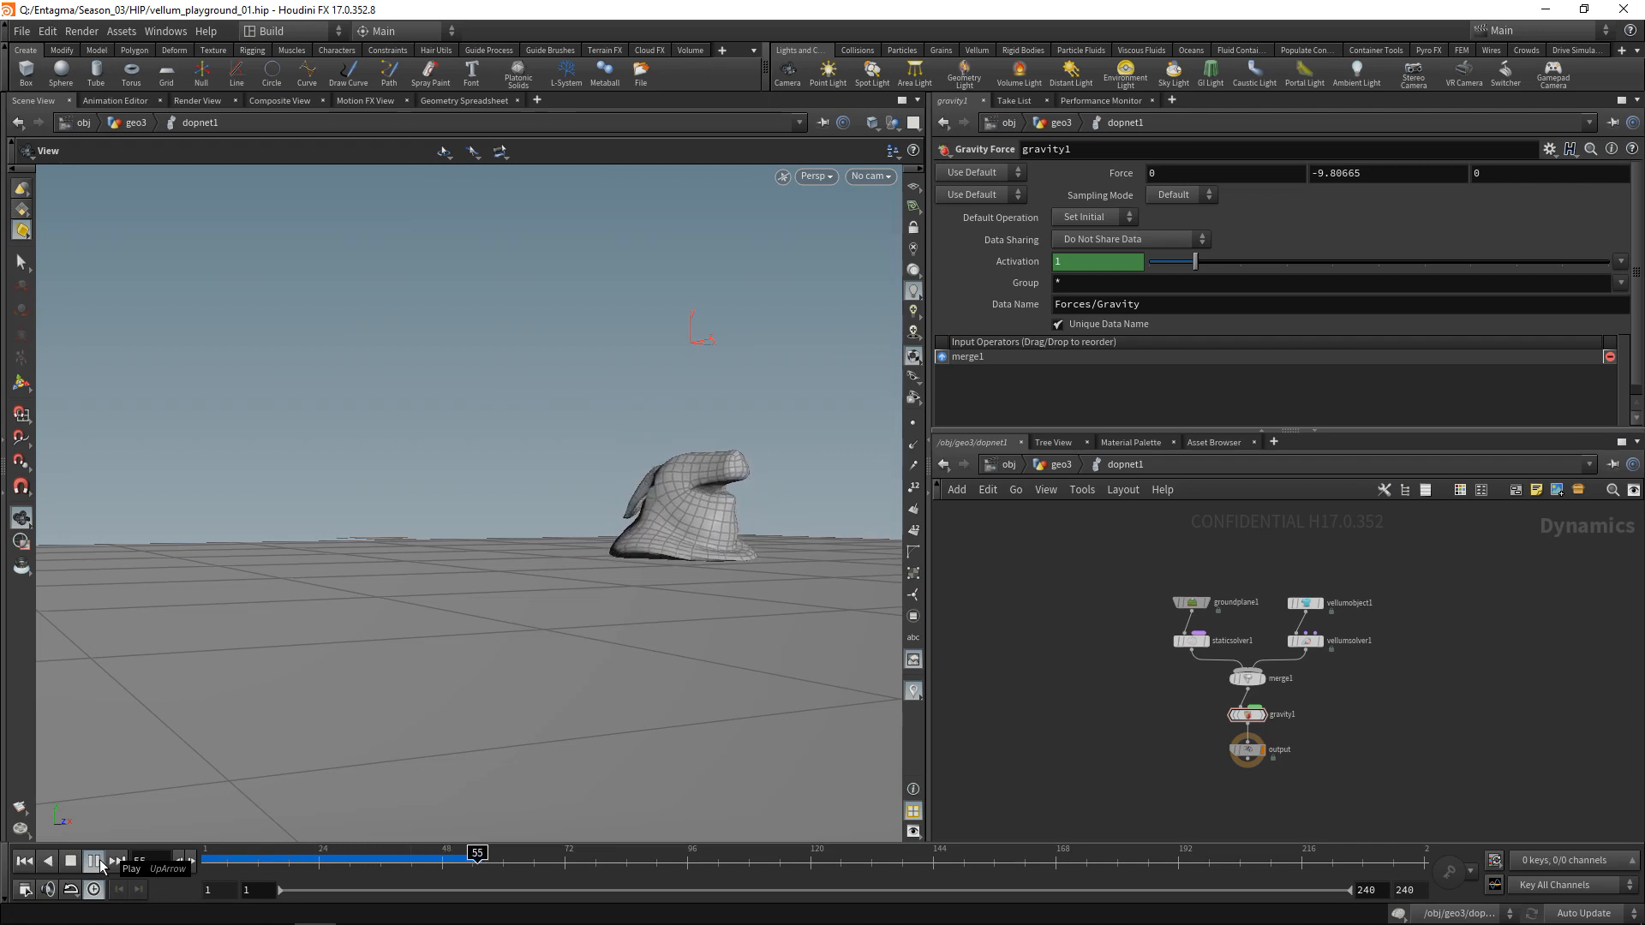
left_click(72, 861)
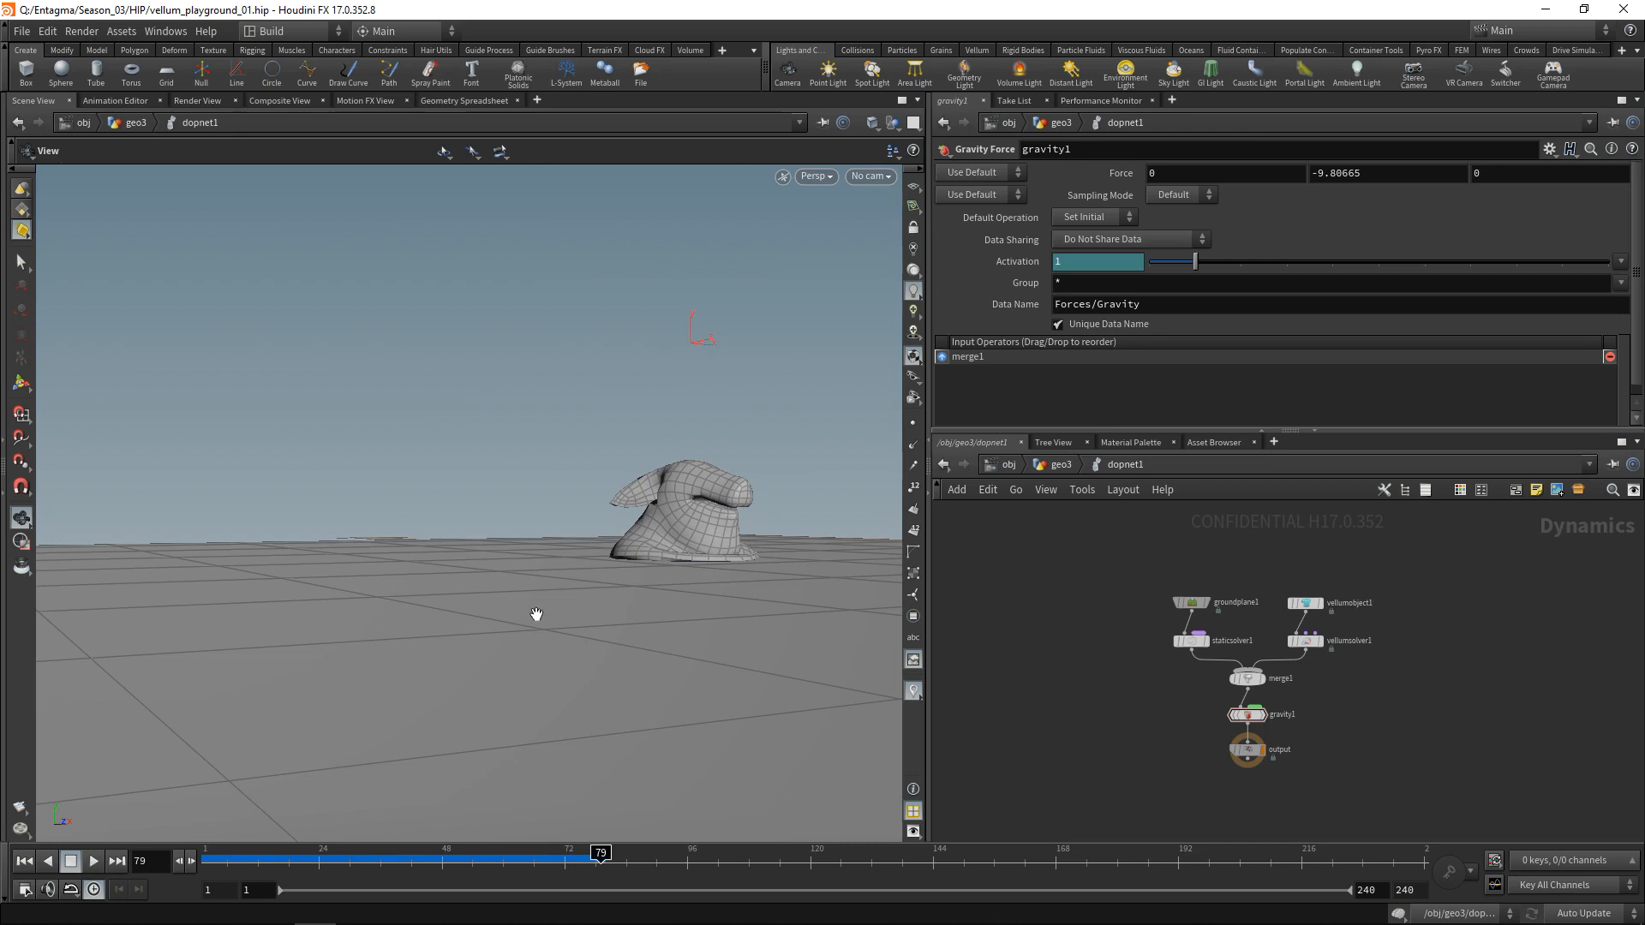
middle_click_drag(595, 611, 515, 660)
left_click_drag(525, 595, 574, 610)
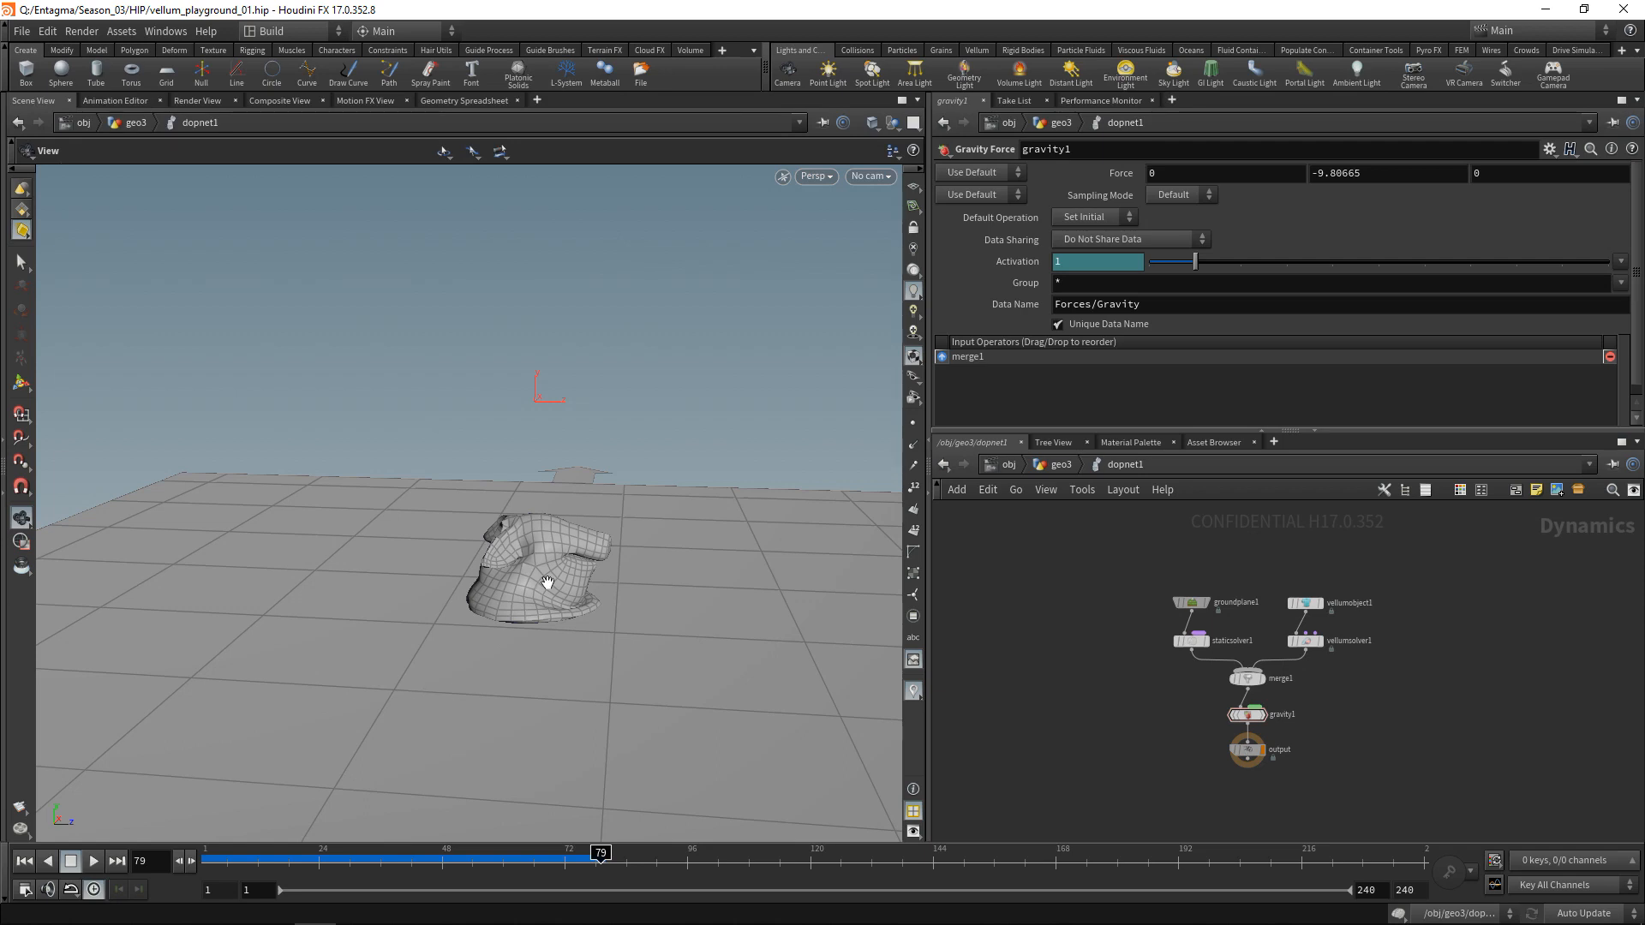
key("ctrl+Up")
right_click_drag(548, 582, 492, 613)
middle_click_drag(539, 586, 409, 610)
- Add a Vellum Source beside the Vellum Object and wire it into the Vellum solver
left_click_drag(1272, 573, 1336, 617)
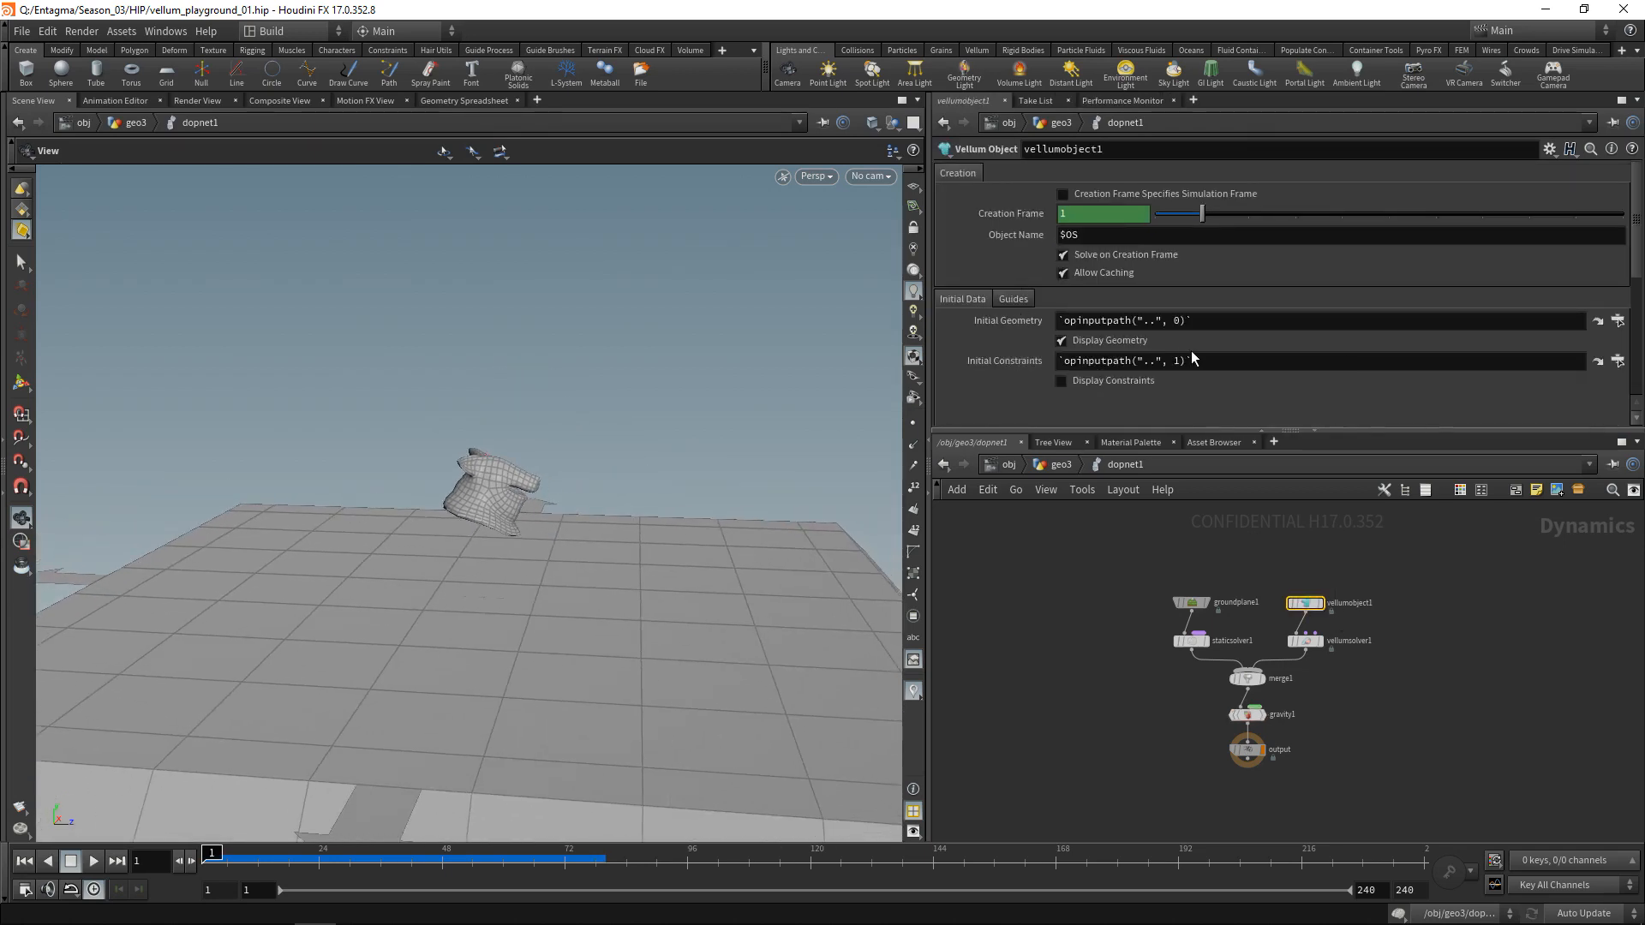
scroll(1432, 610, "up", 2)
key("Tab")
type("vell")
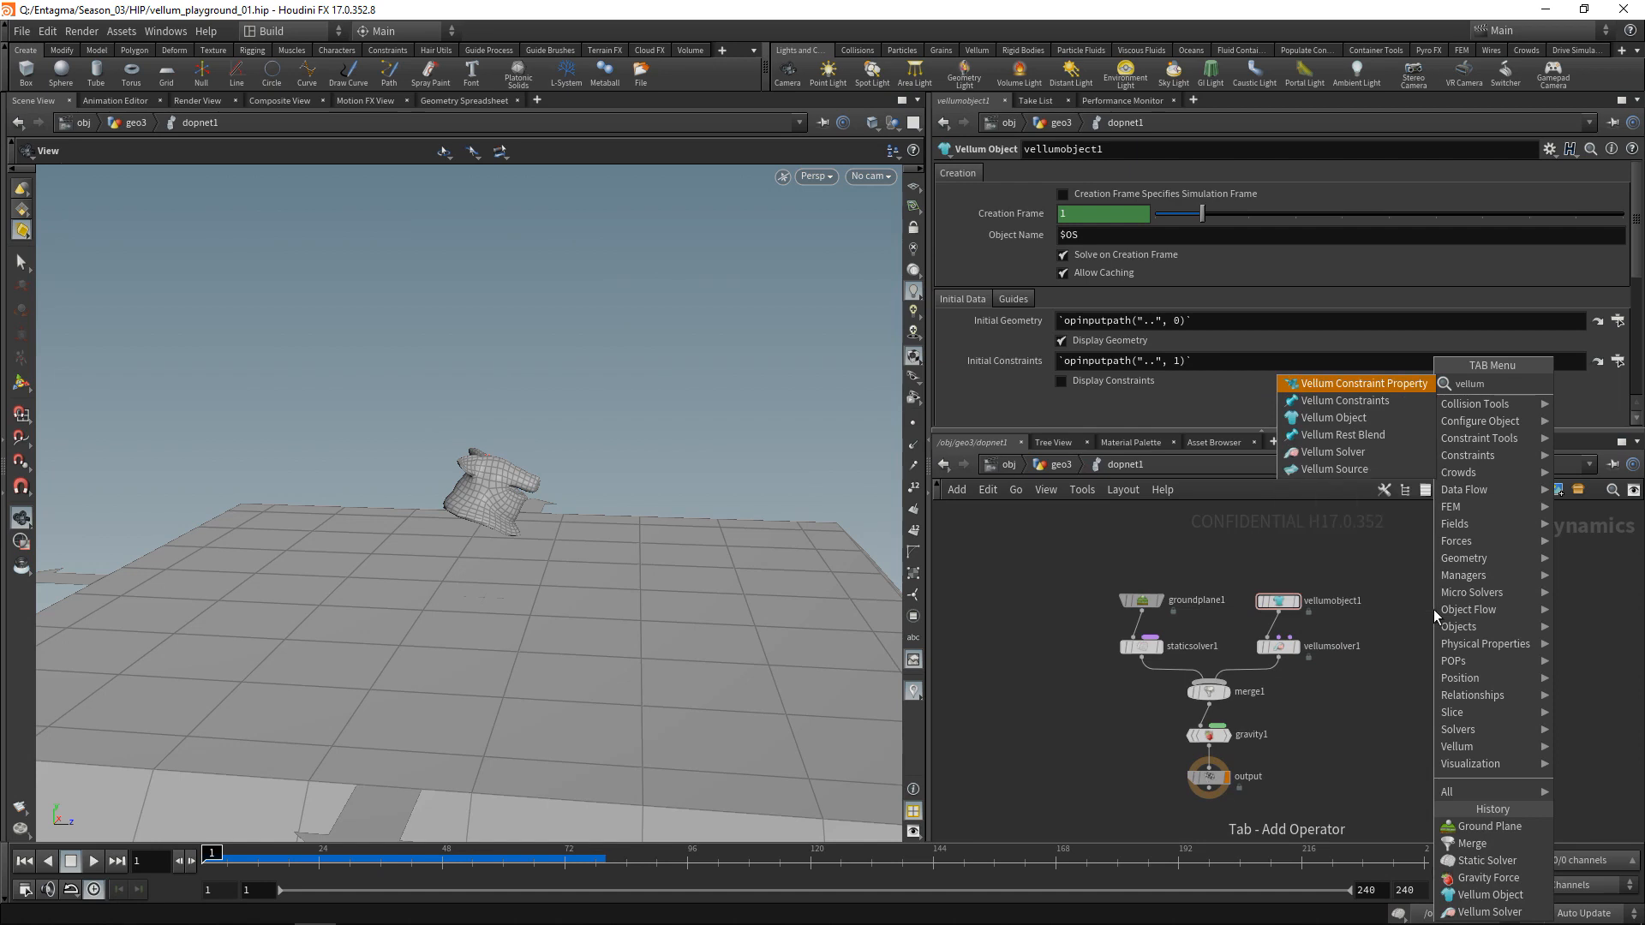
key("Down")
key("Down")
key("Down")
key("Down")
key("Down")
key("Down")
key("Up")
key("Return")
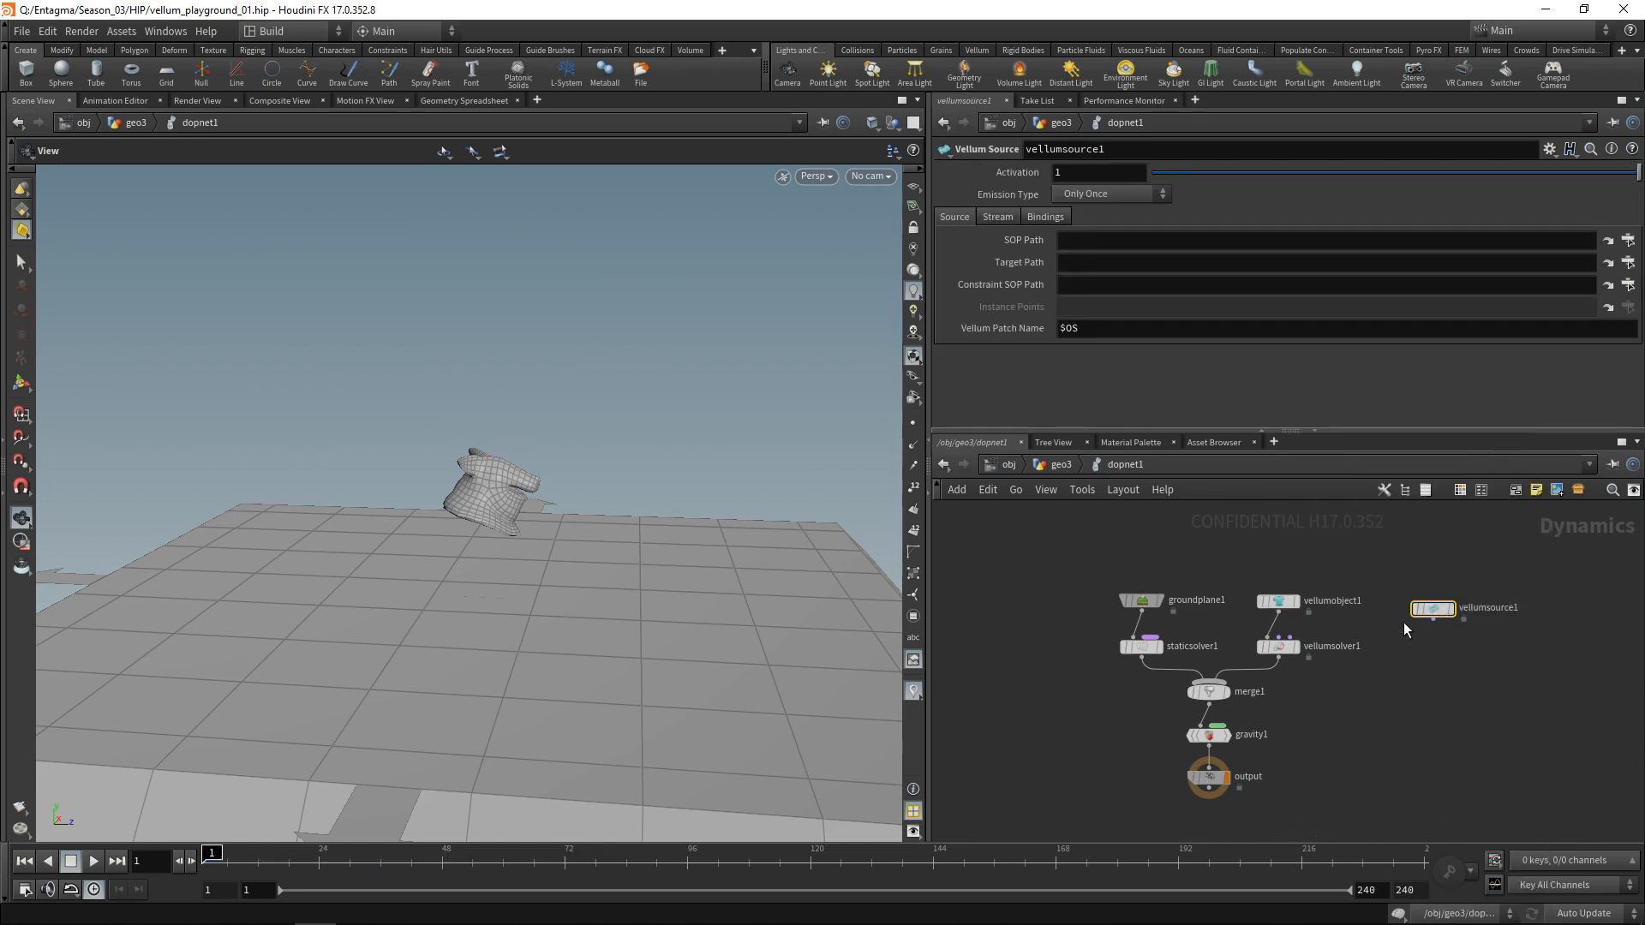
left_click(1432, 619)
left_click_drag(1433, 610, 1426, 602)
- Copy the Vellum Object's Initial Geometry expression `opinputpath("..", 0)` into the Vellum Source's SOP Path
left_click(1269, 607)
left_click(1115, 321)
key("ctrl+c")
left_click(1426, 601)
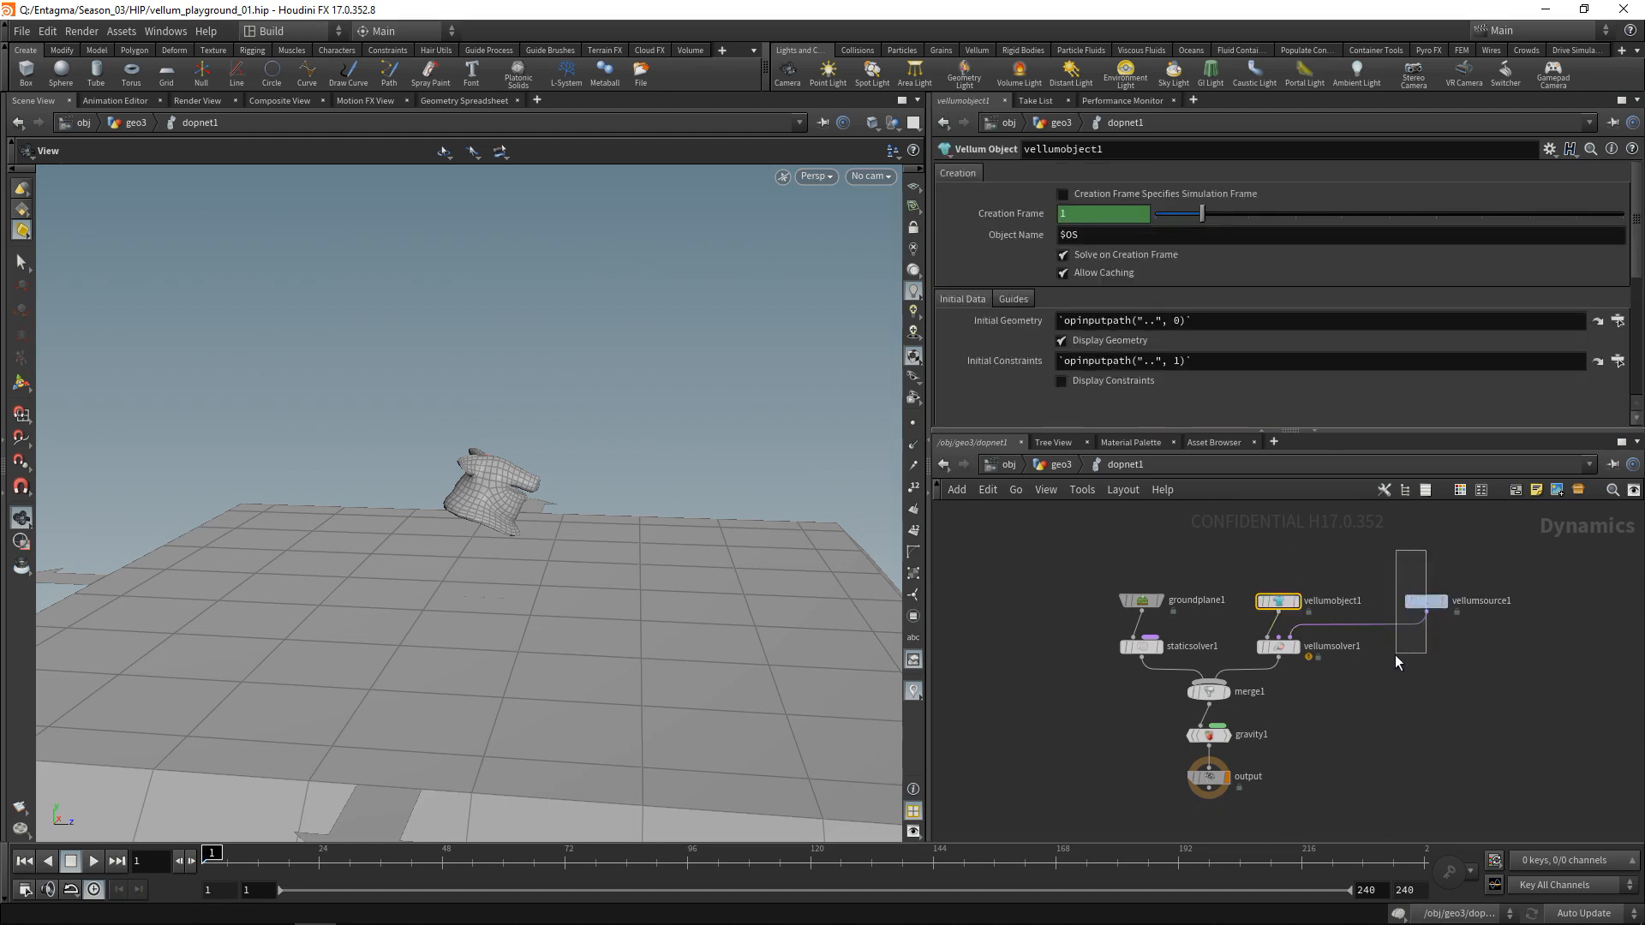
left_click(1142, 245)
key("ctrl+v")
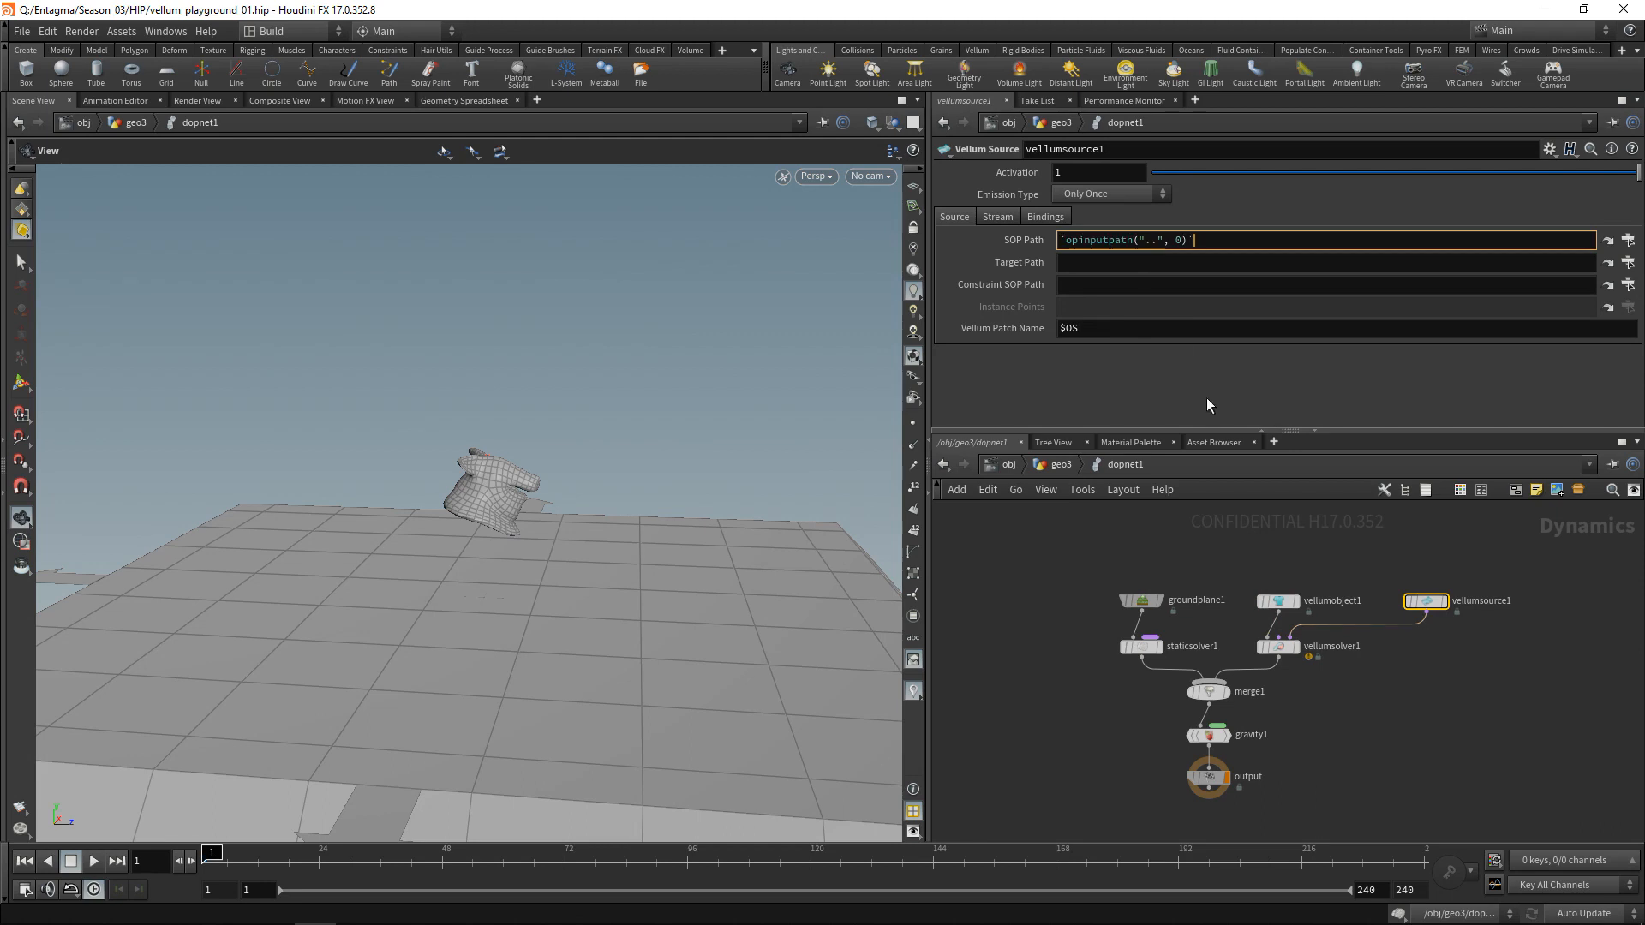
- Copy the Vellum Object's Initial Constraints expression `opinputpath("..", 1)` into the Vellum Source's Constraint SOP Path
left_click(1278, 602)
left_click(1184, 360)
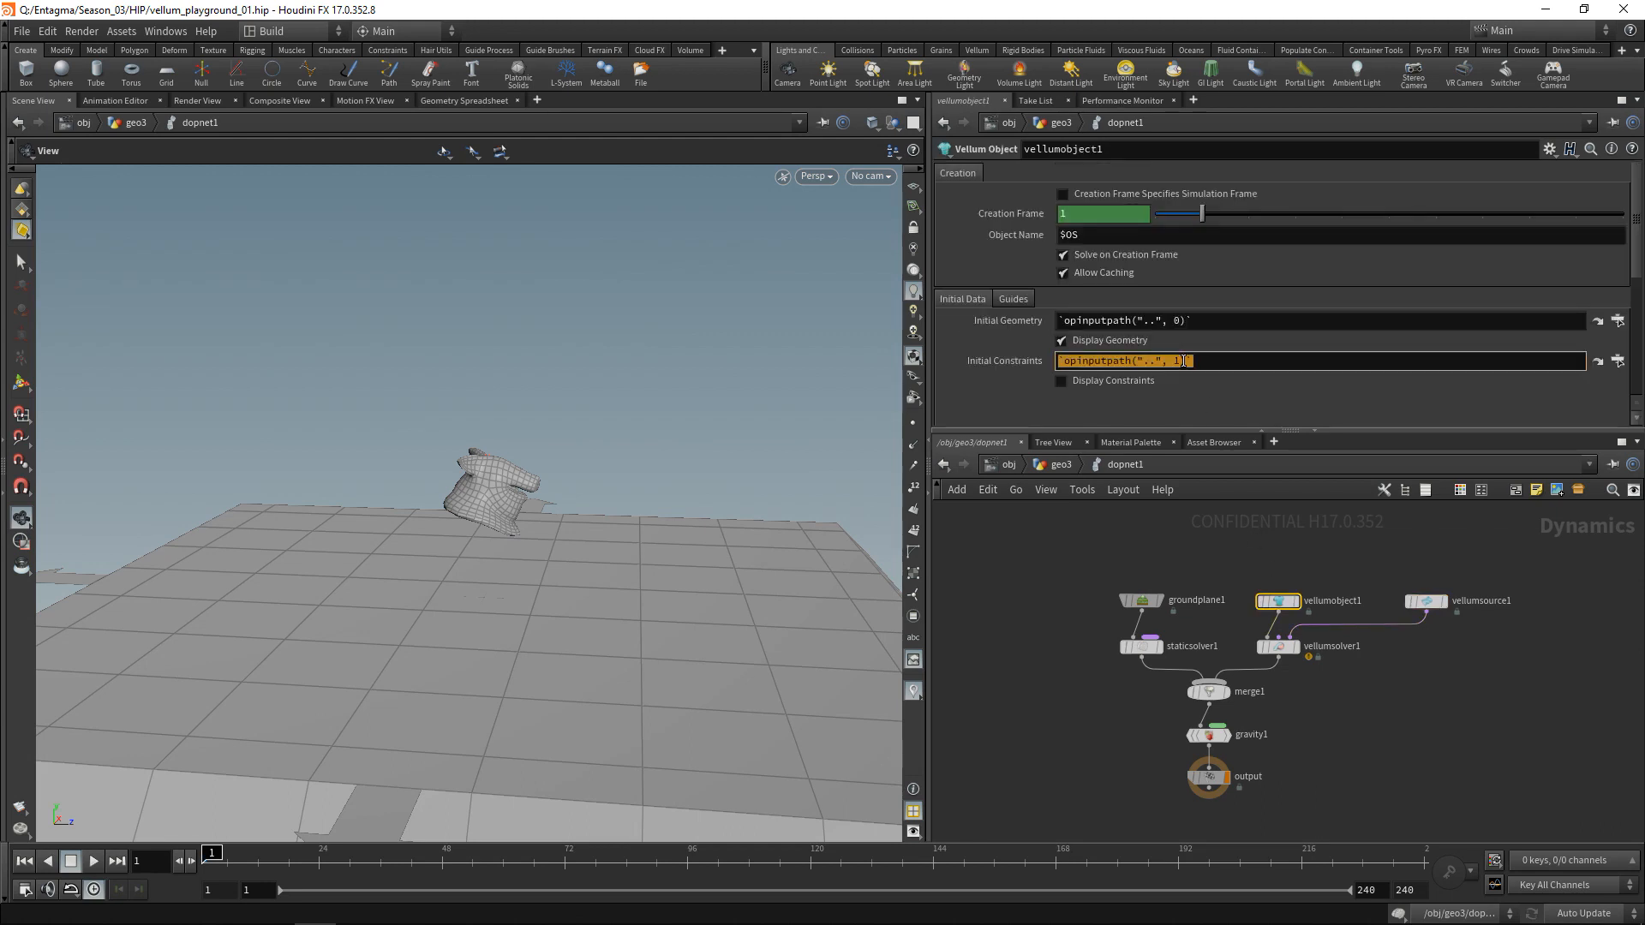
left_click(1426, 602)
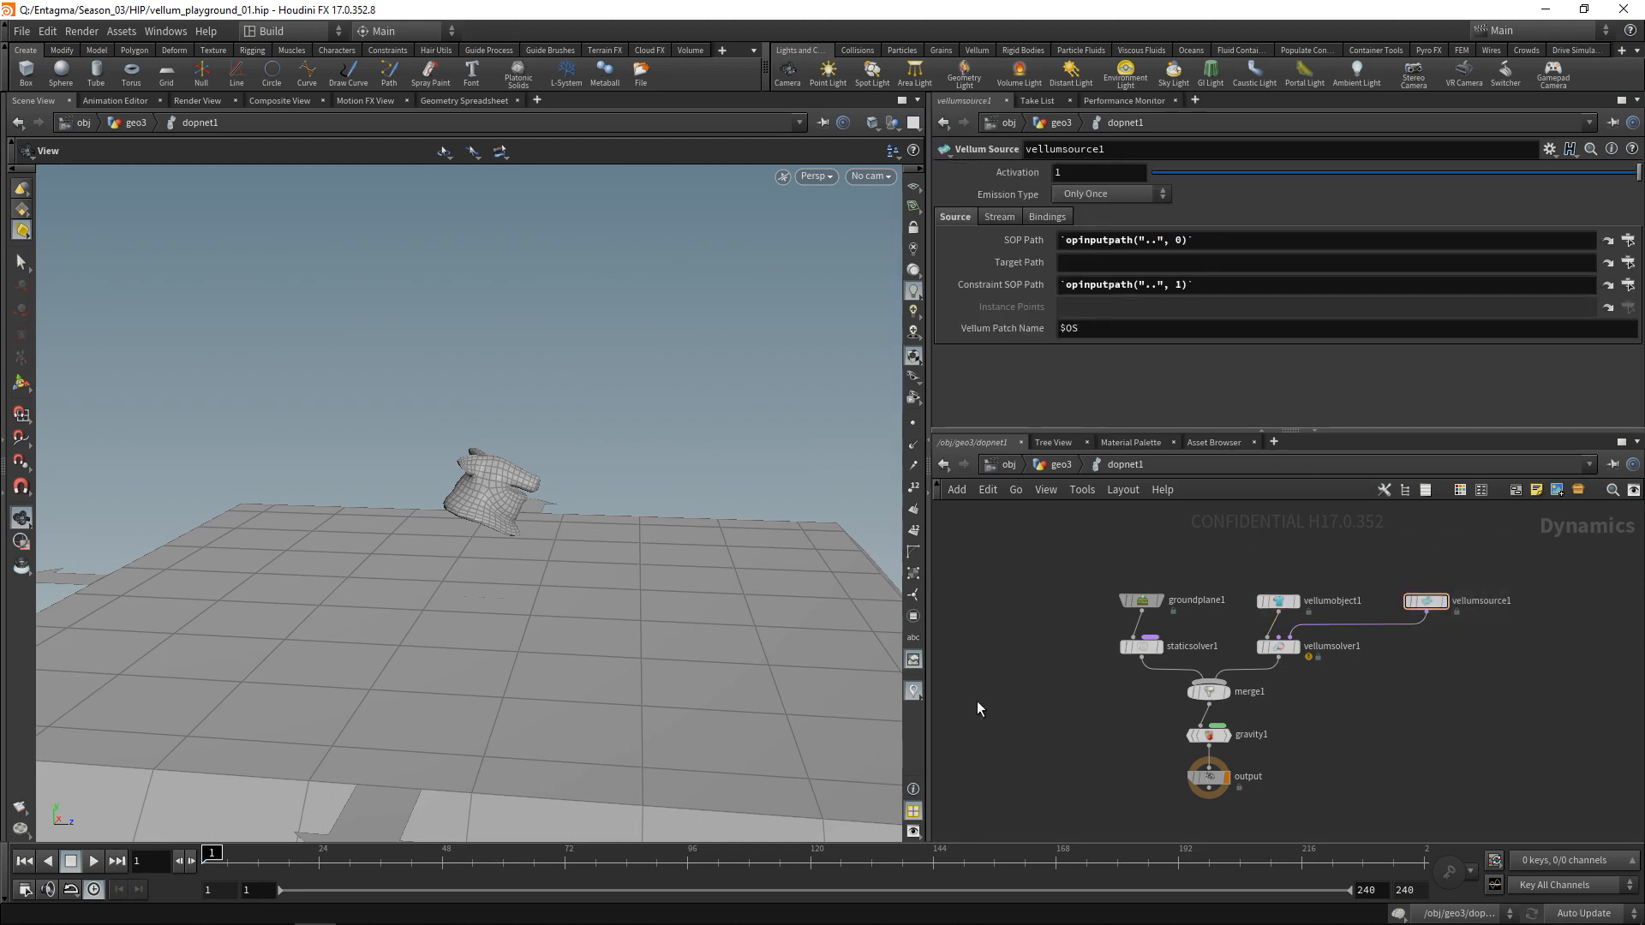
- Play the simulation with both Vellum Object and Vellum Source active, examine the pig head up close, and return to the first frame
left_click(94, 861)
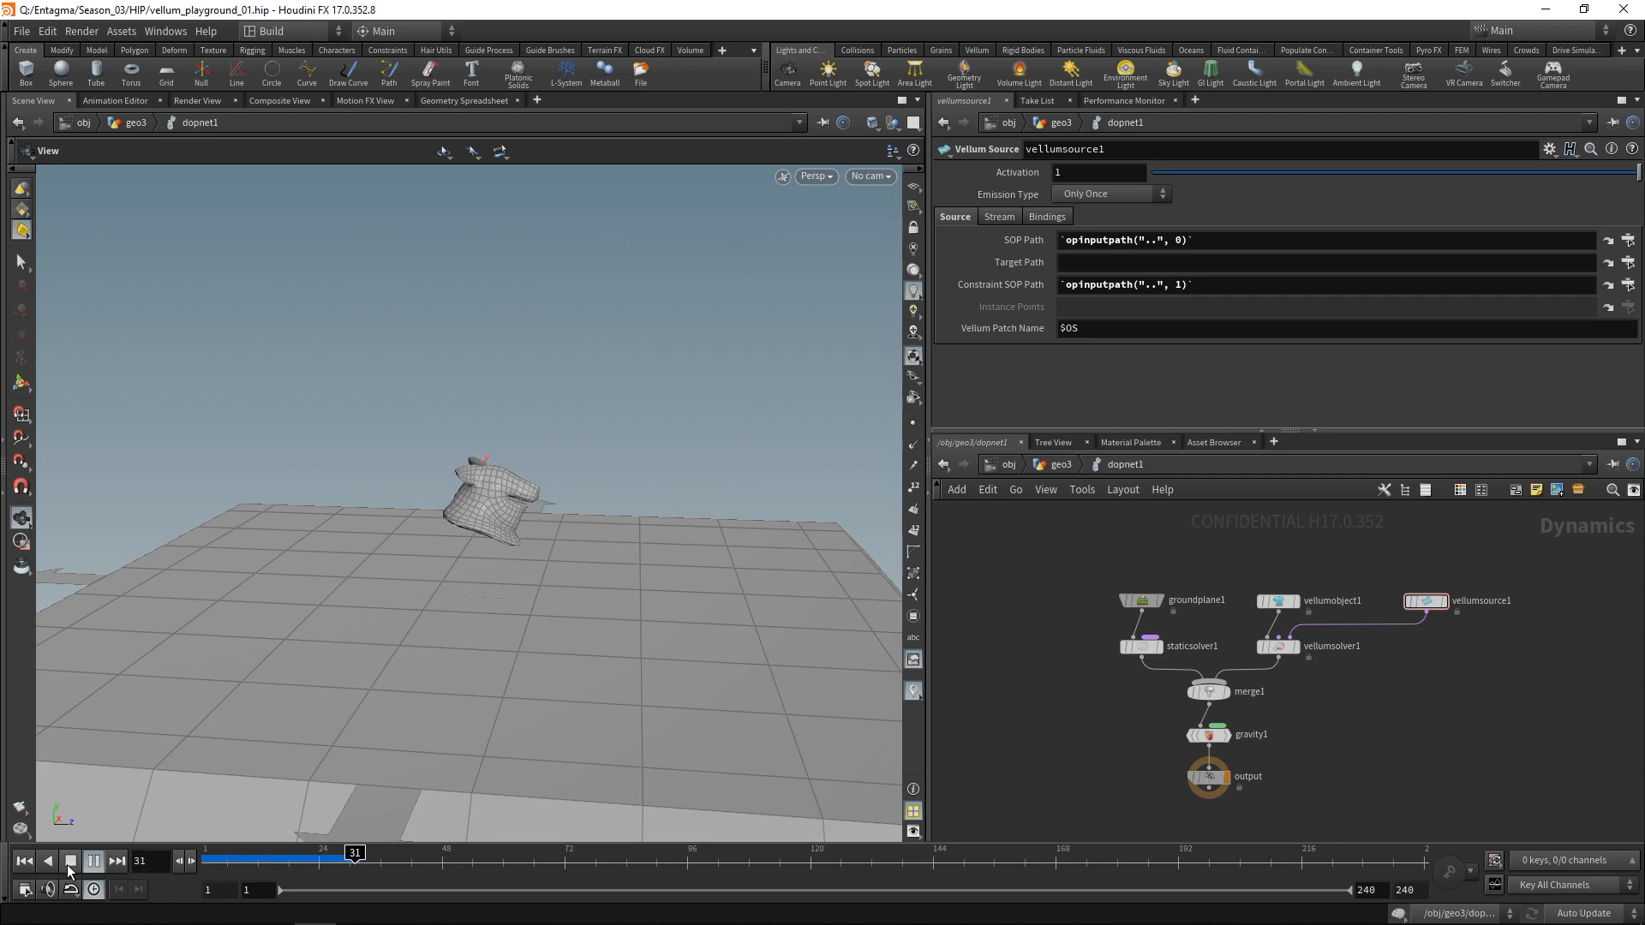
left_click(70, 864)
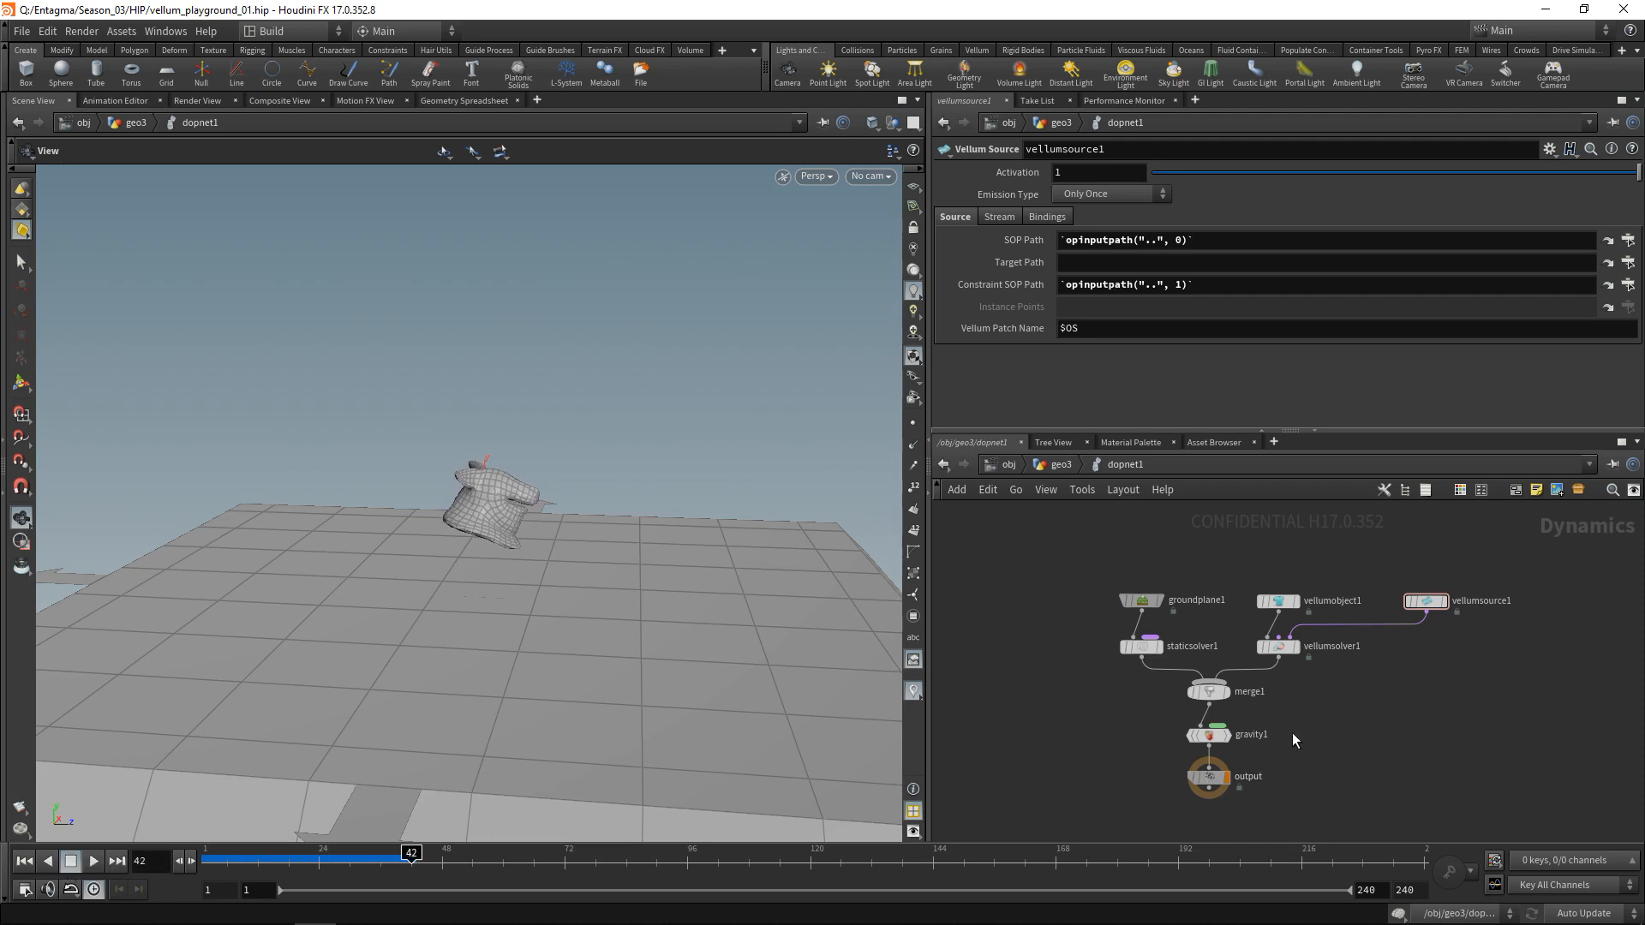
left_click(1277, 603)
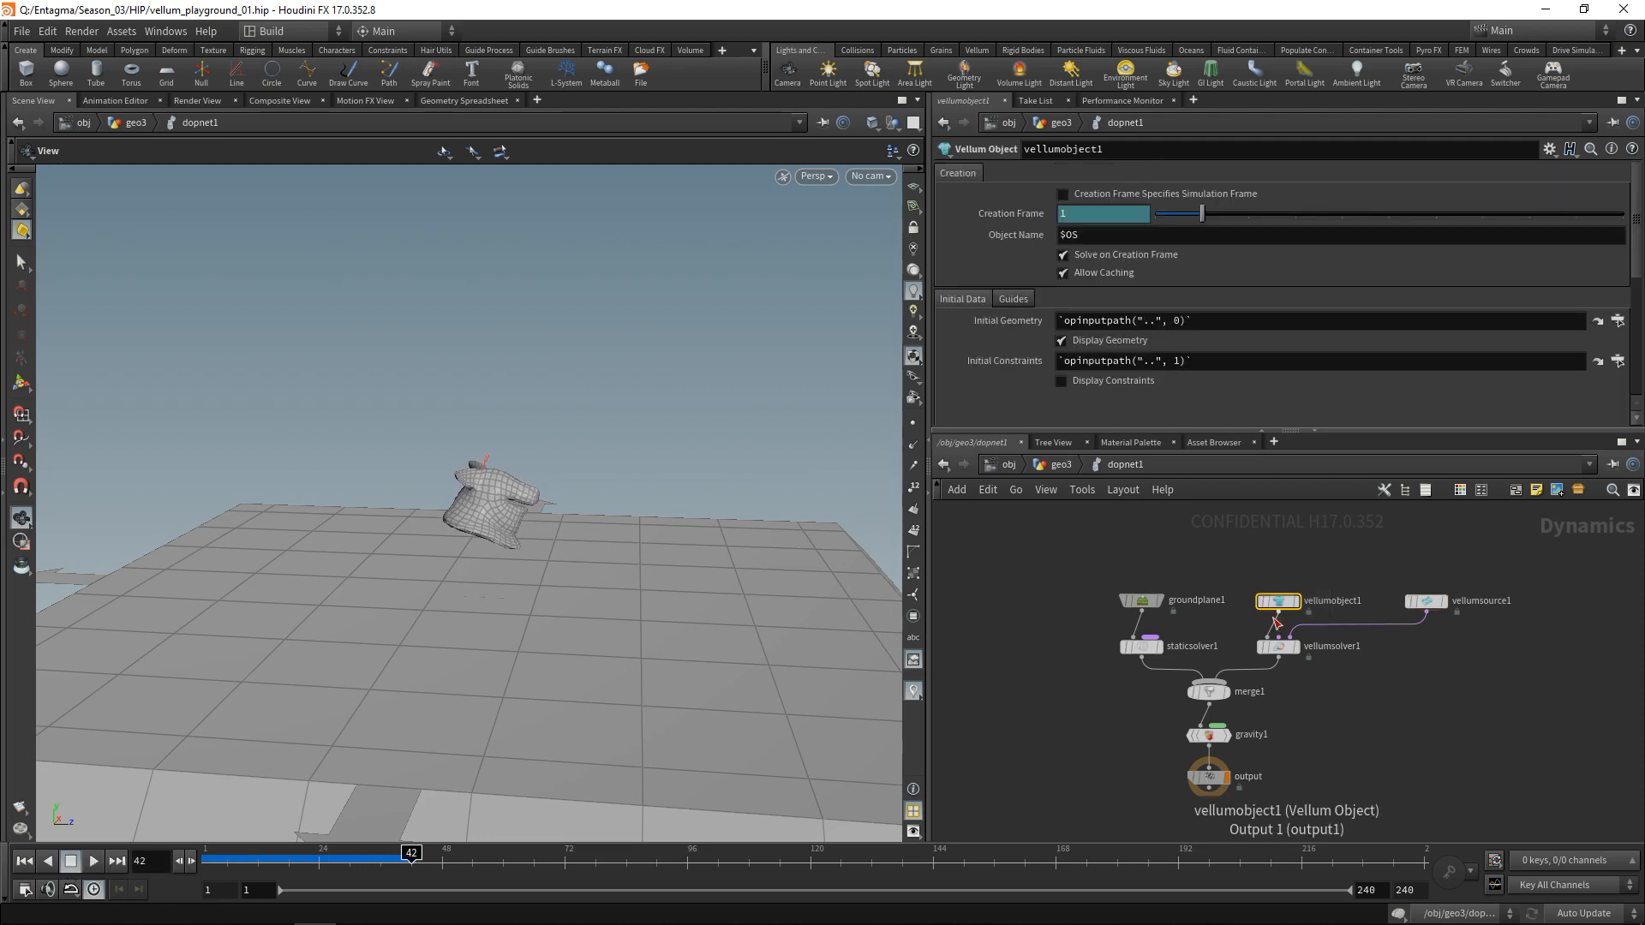
left_click_drag(1541, 671, 1391, 570)
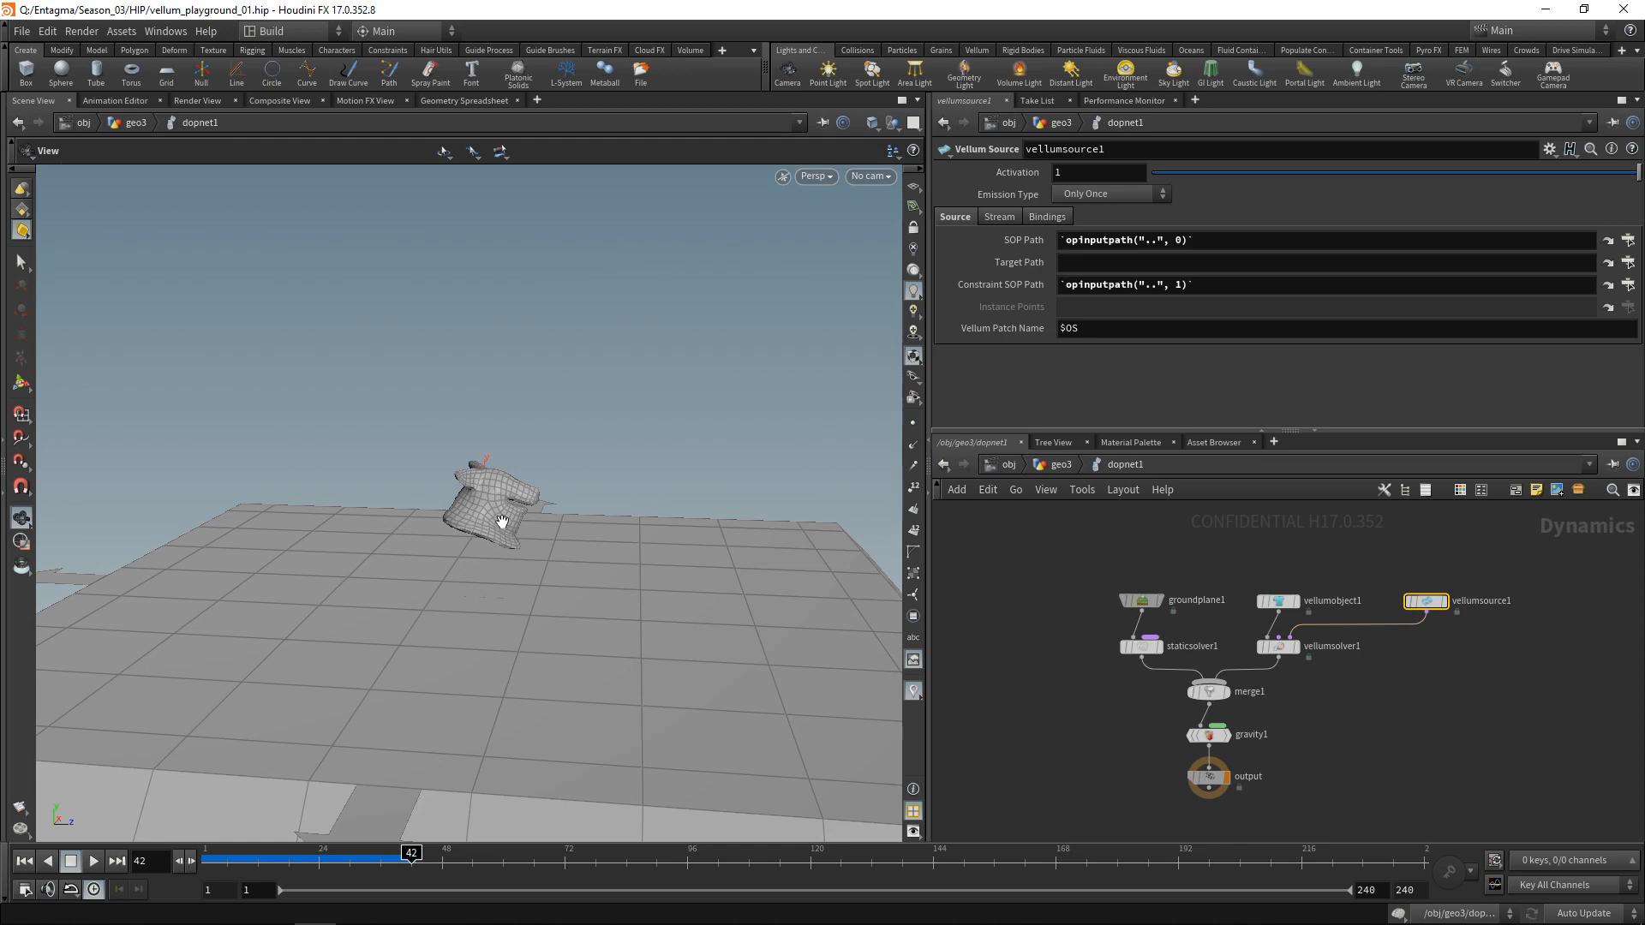
left_click_drag(493, 499, 581, 505)
left_click(24, 861)
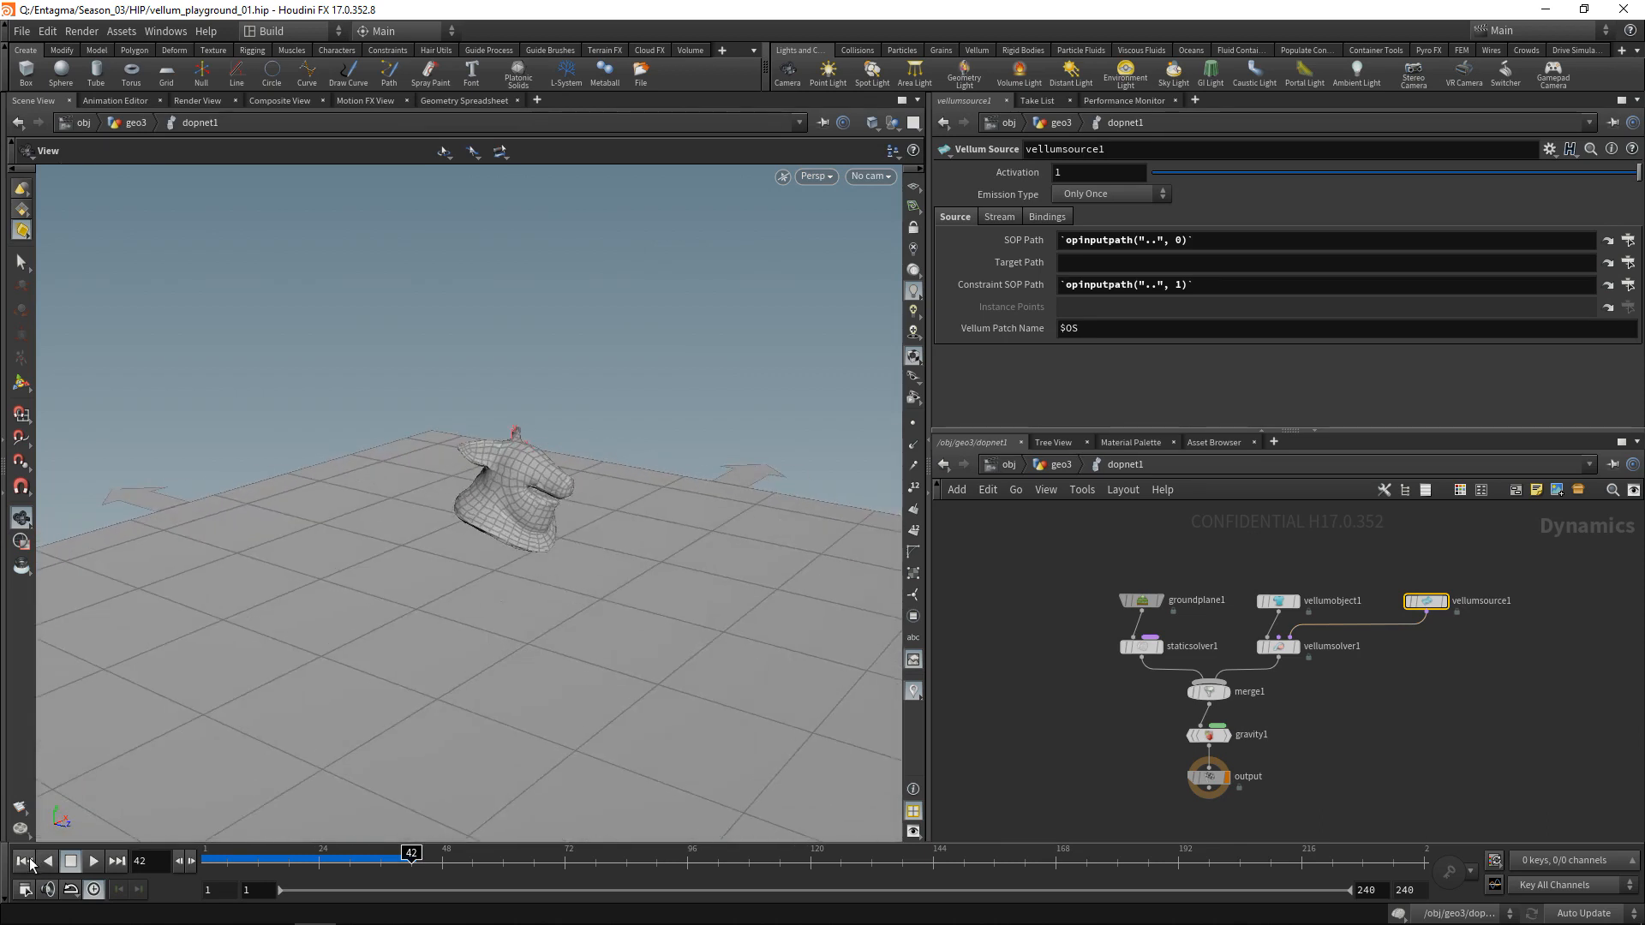
- Clear the Initial Geometry and Initial Constraints paths of the Vellum Object
left_click(1278, 601)
triple_click(1211, 329)
key("BackSpace")
triple_click(1226, 361)
key("BackSpace")
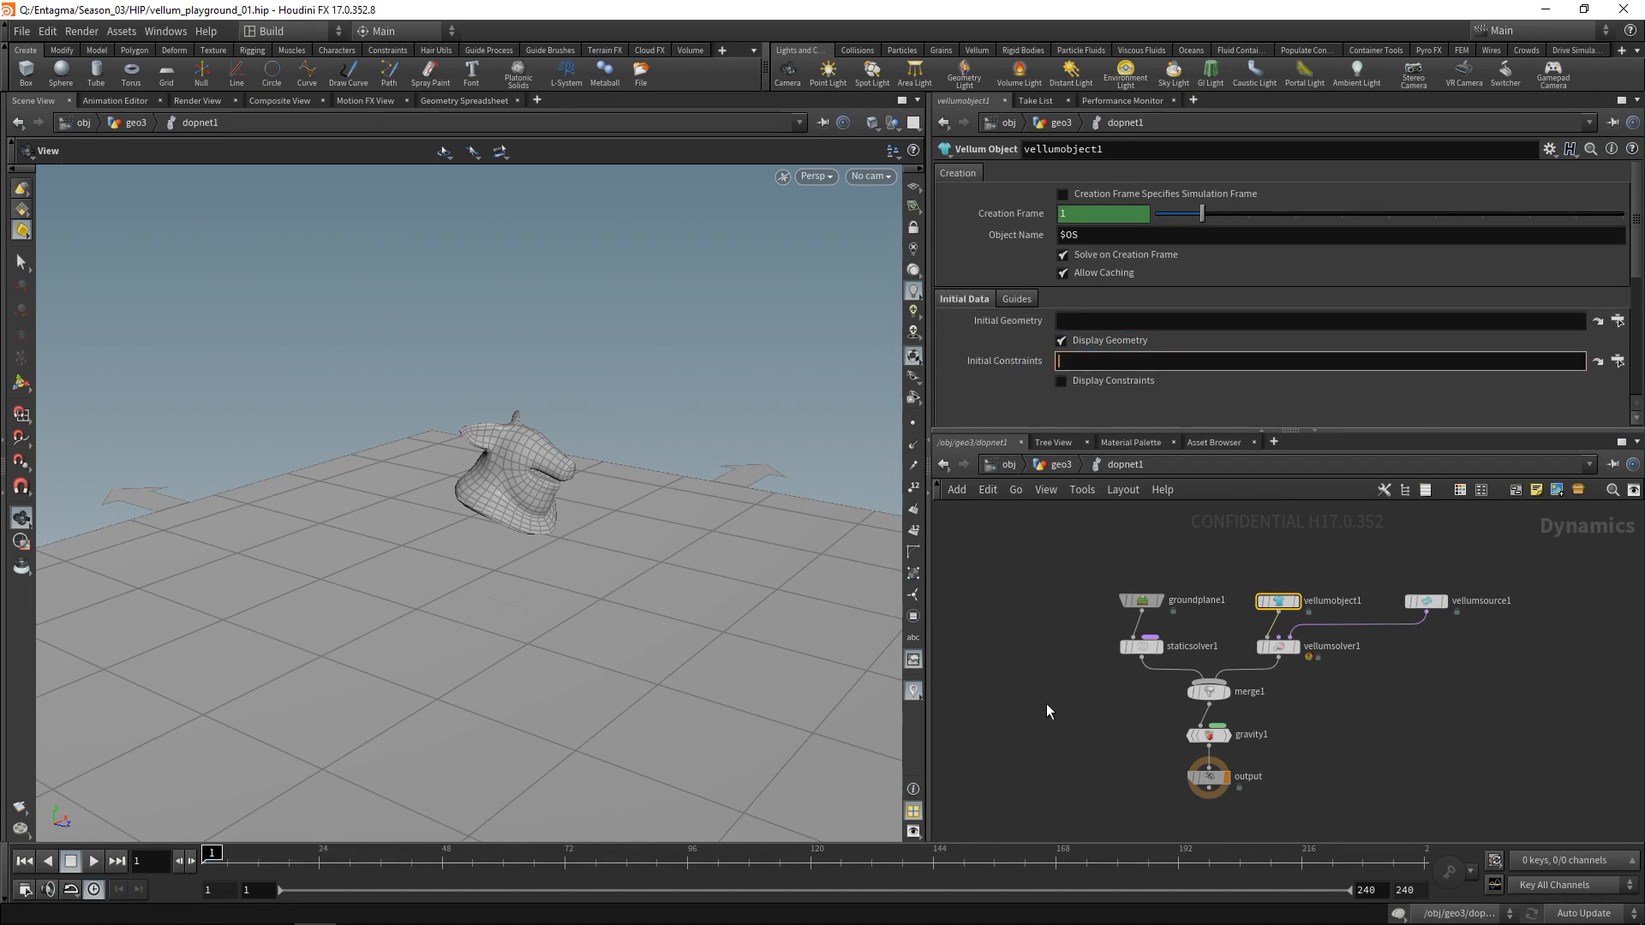
- Play the simulation driven only by the Vellum Source, examine the falling pig head, and return to the first frame
left_click(95, 861)
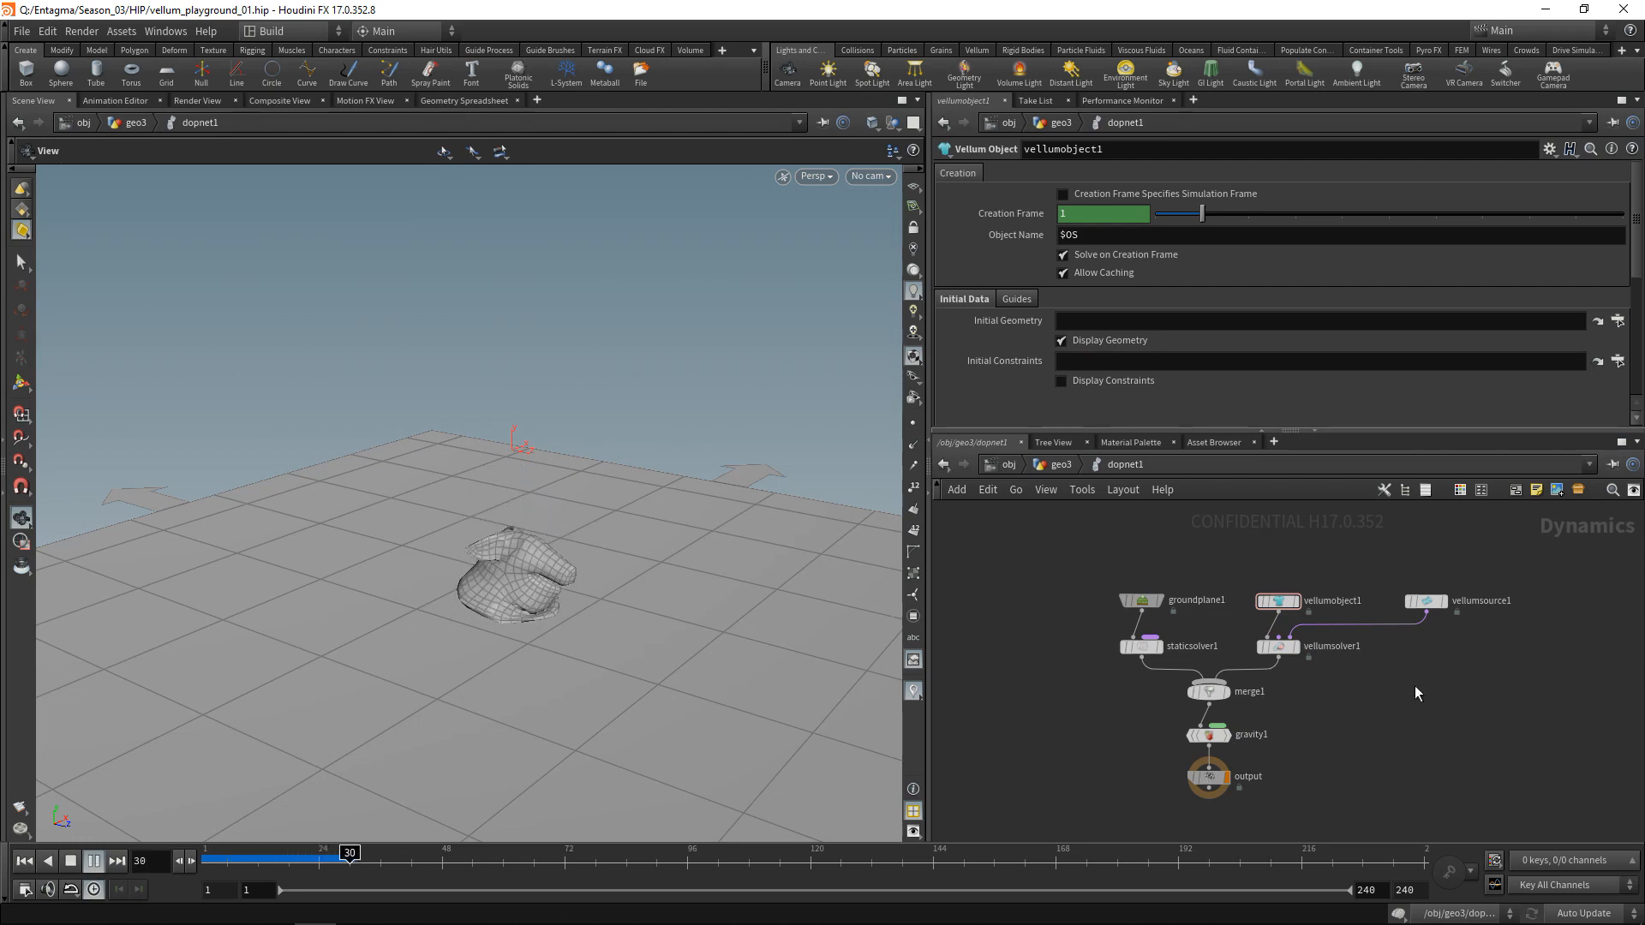
left_click_drag(1512, 660, 1397, 588)
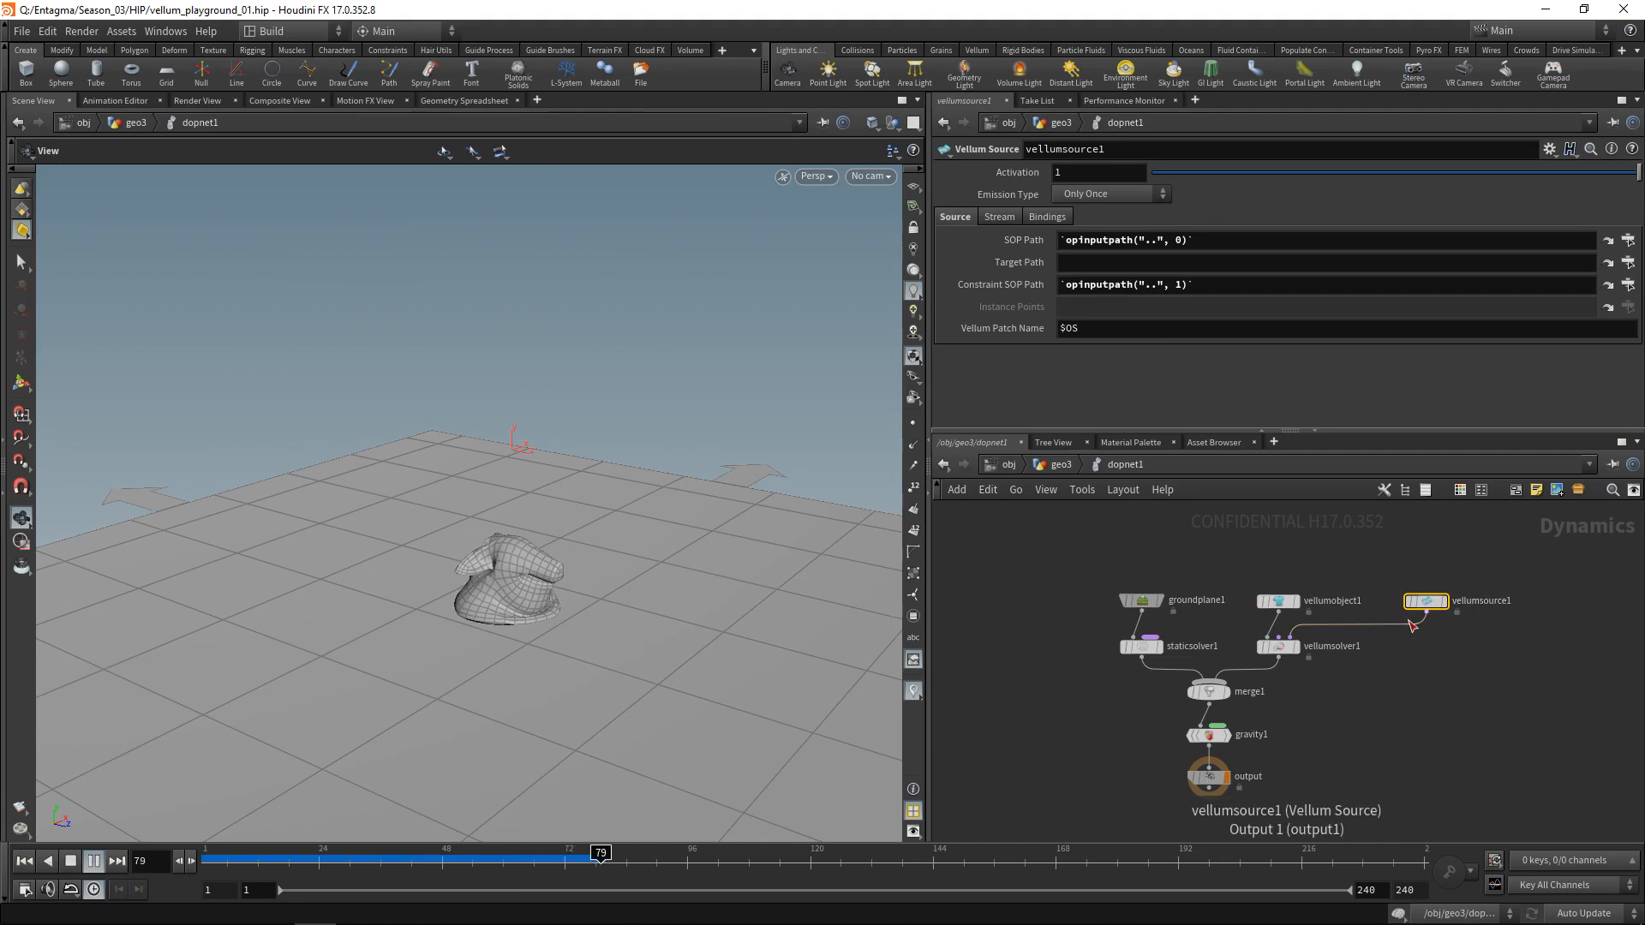
left_click(70, 861)
left_click(29, 862)
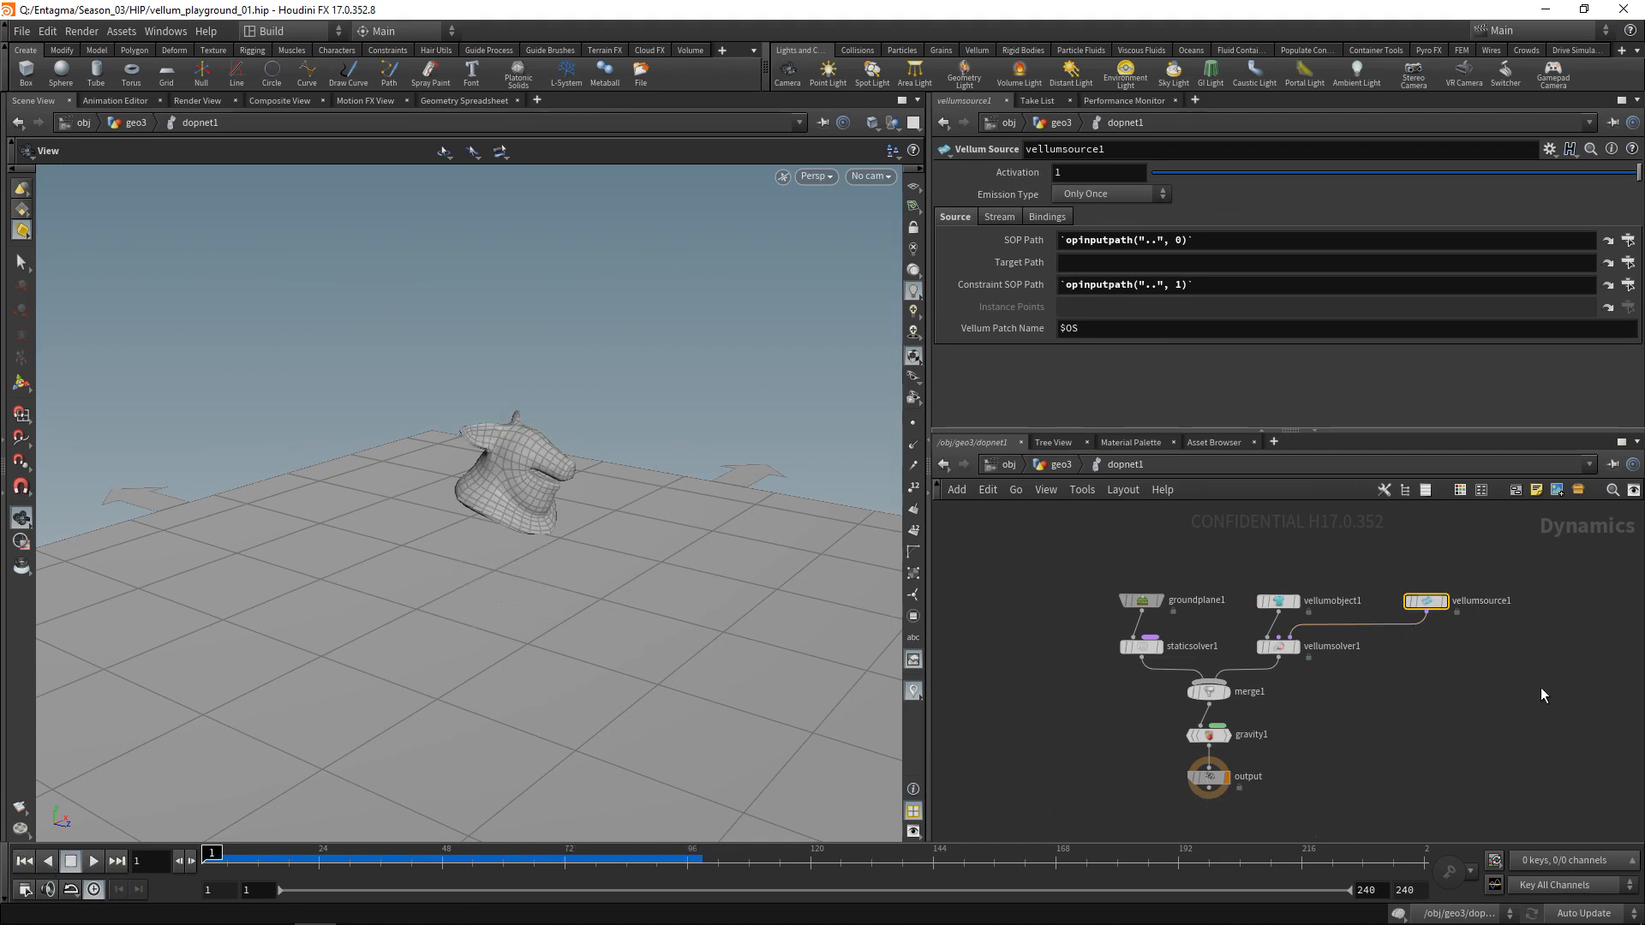
- Set the Vellum Source's Emission Type to Continuous
left_click_drag(1534, 685, 1405, 558)
left_click(1101, 196)
left_click(1104, 227)
- Play the first frames to examine the continuous emission and return to the first frame
left_click(95, 860)
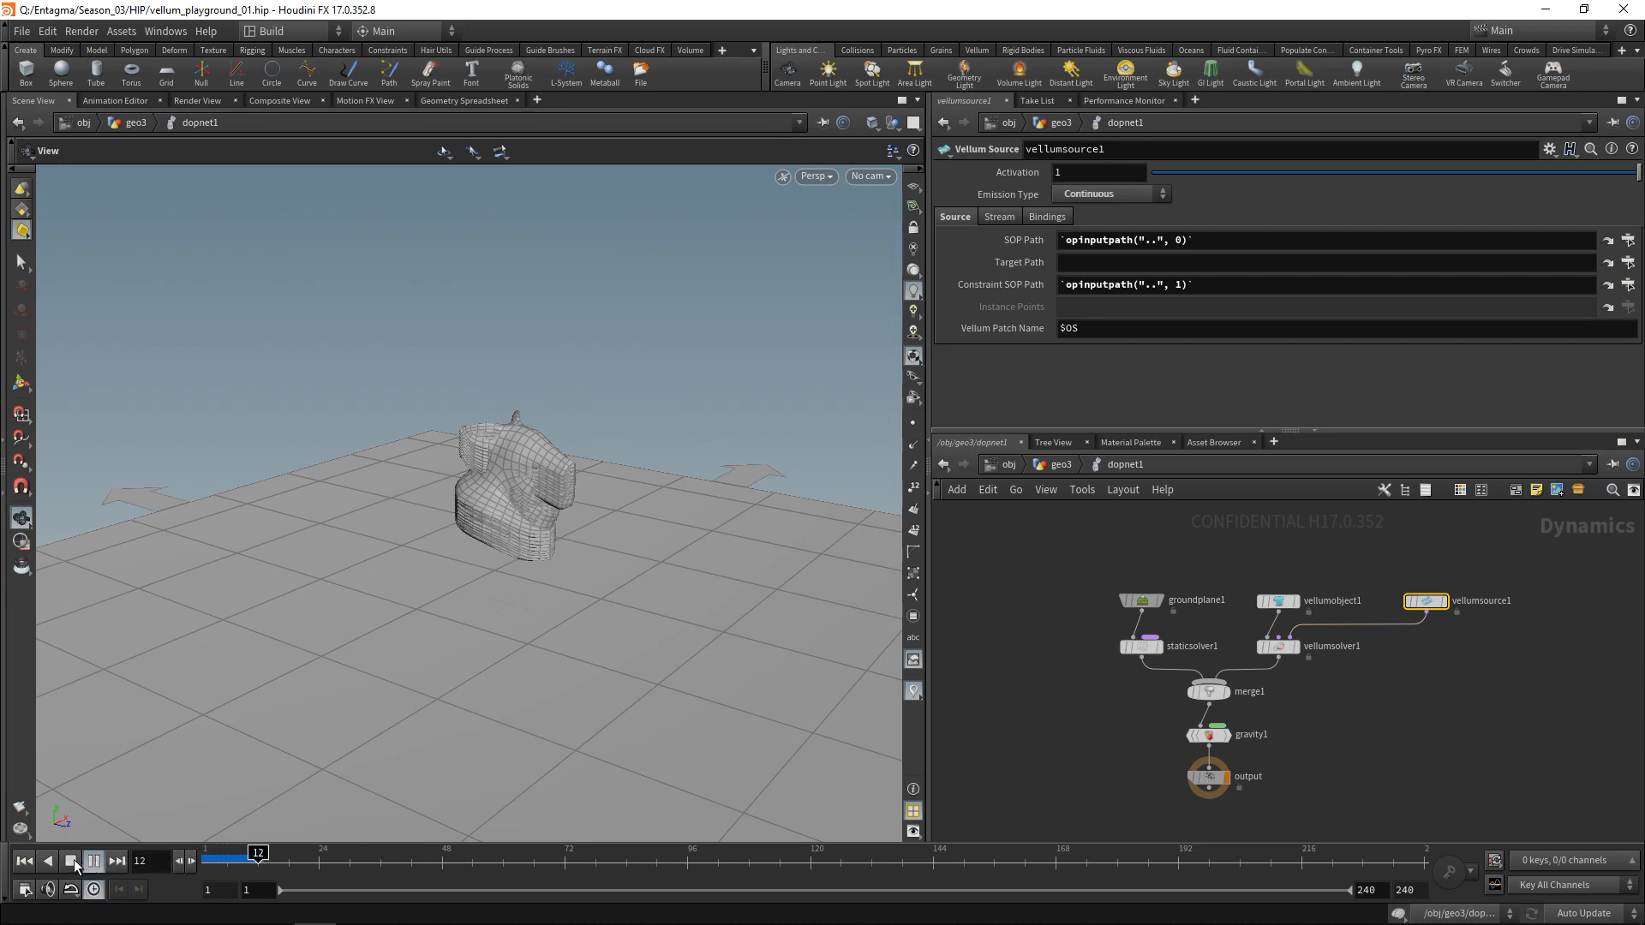
left_click(72, 861)
left_click(24, 861)
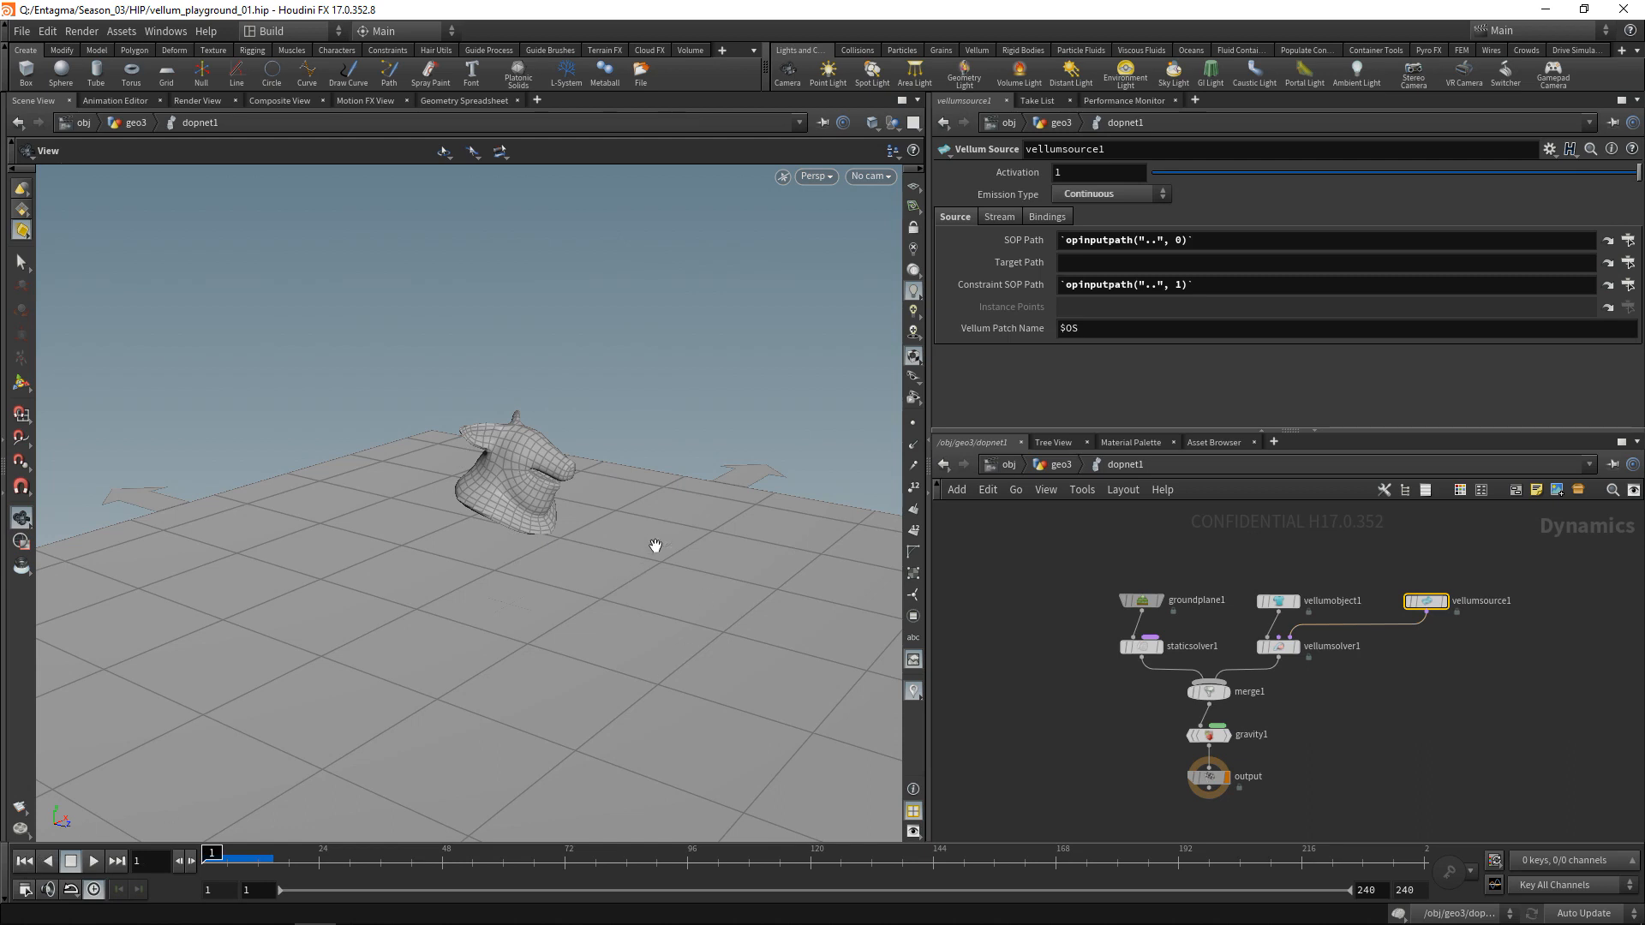
- Set the Vellum Source's Activation to the expression $FF%10==1
left_click(1090, 172)
type("$FF%10==1")
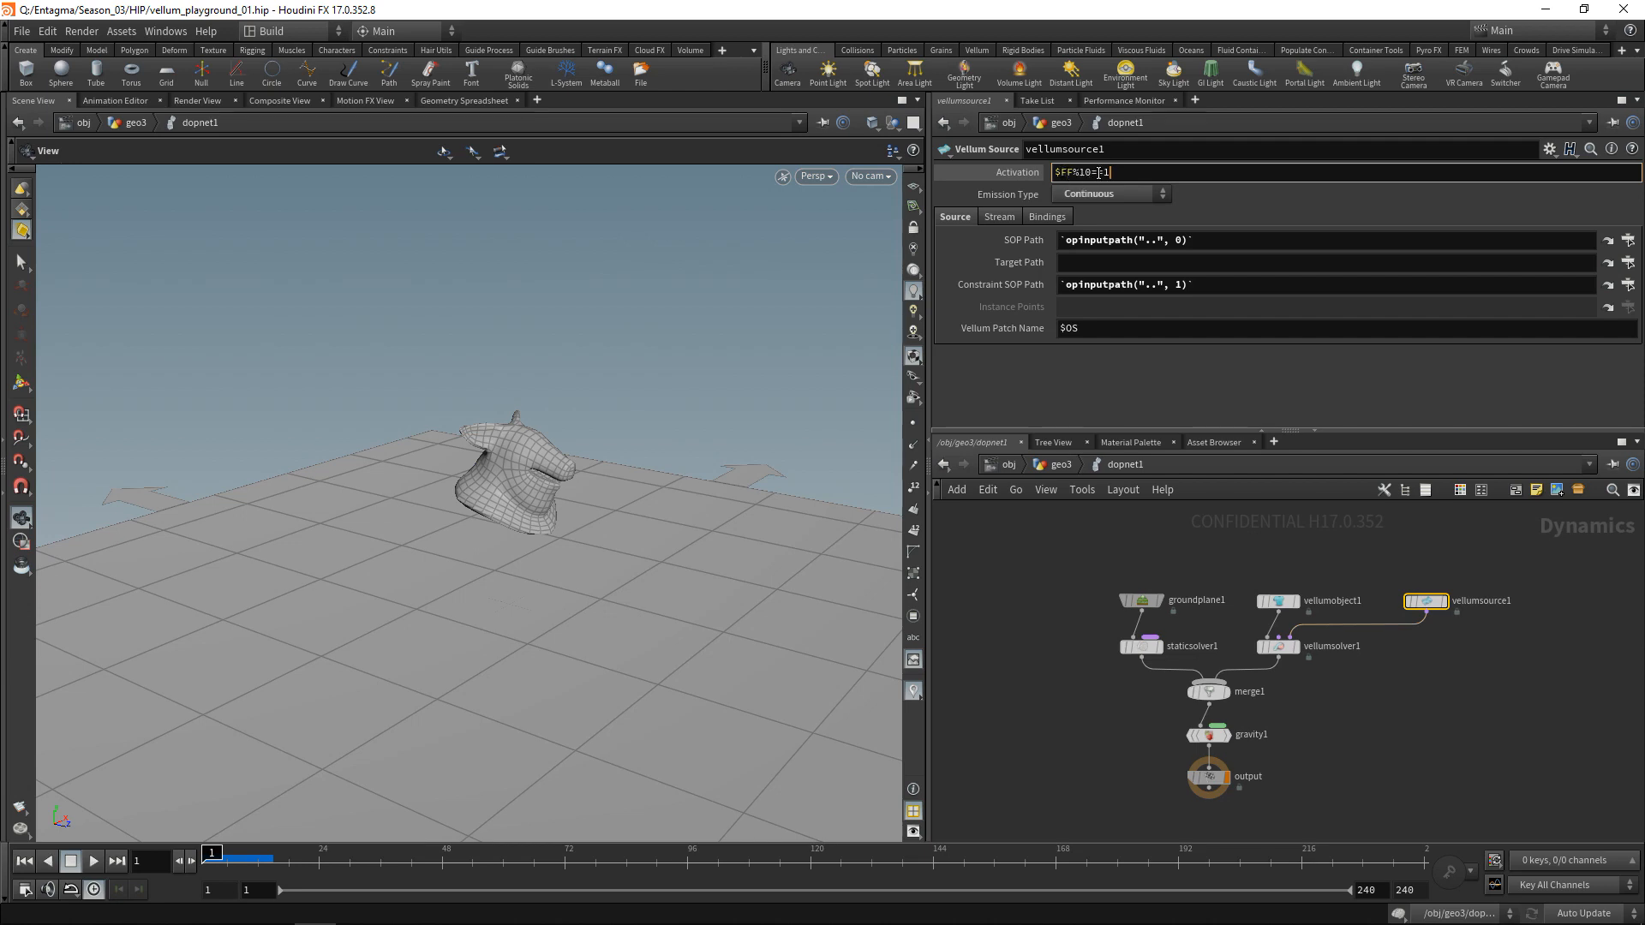
left_click(1043, 672)
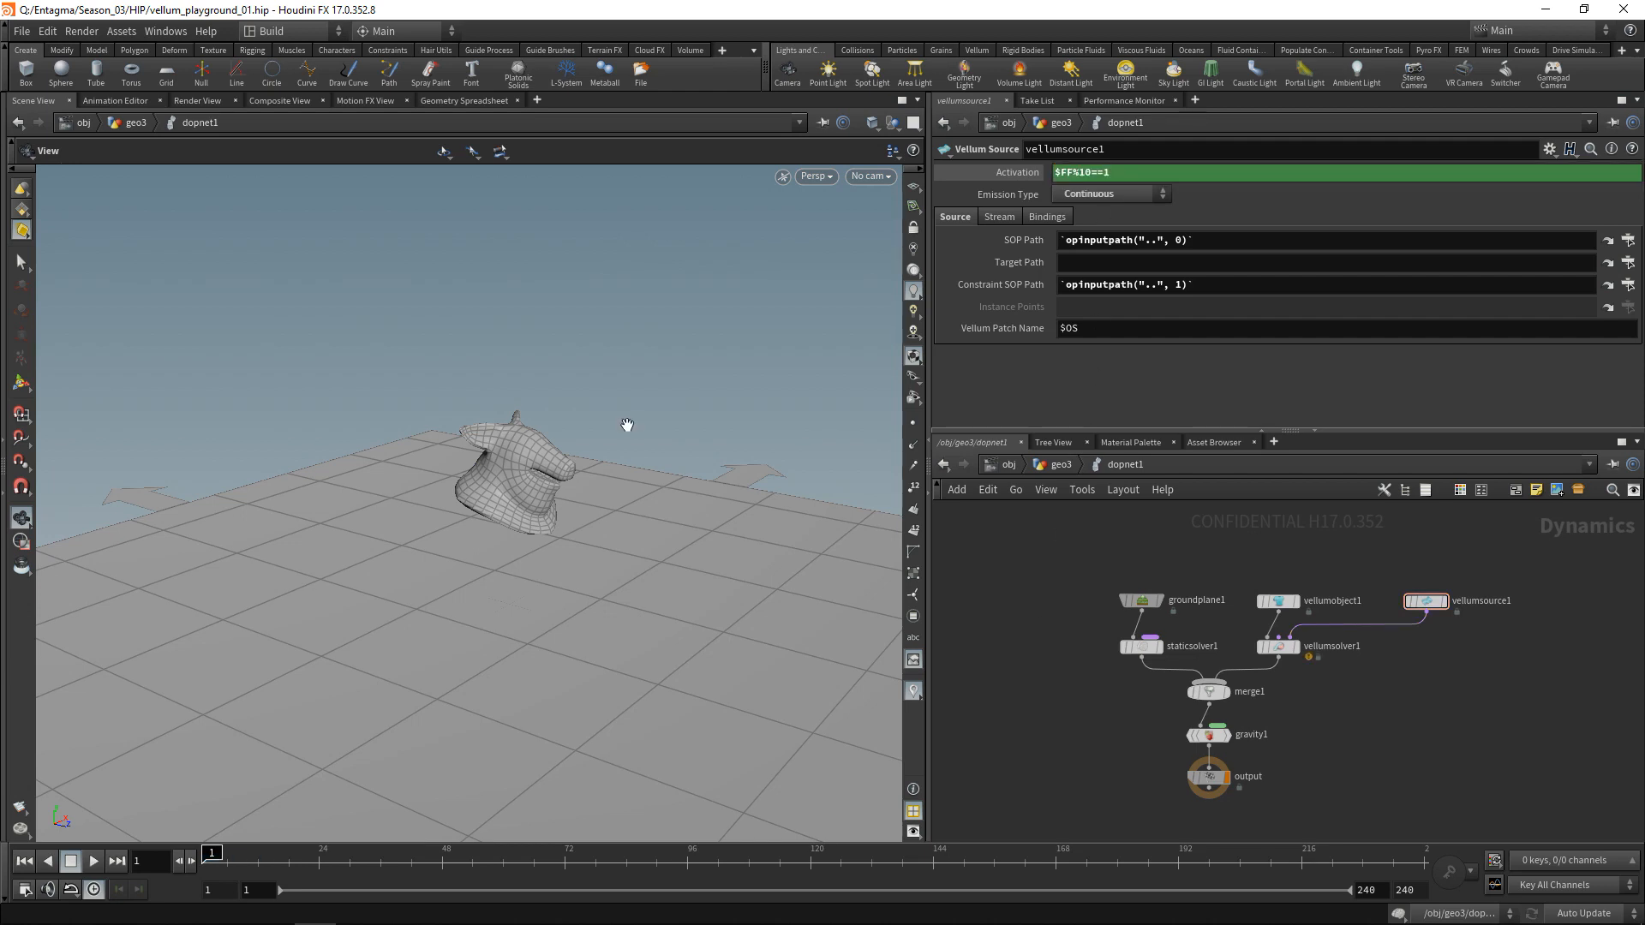
- Play the simulation to examine the emission interval of the pig heads and return to the first frame
left_click(94, 861)
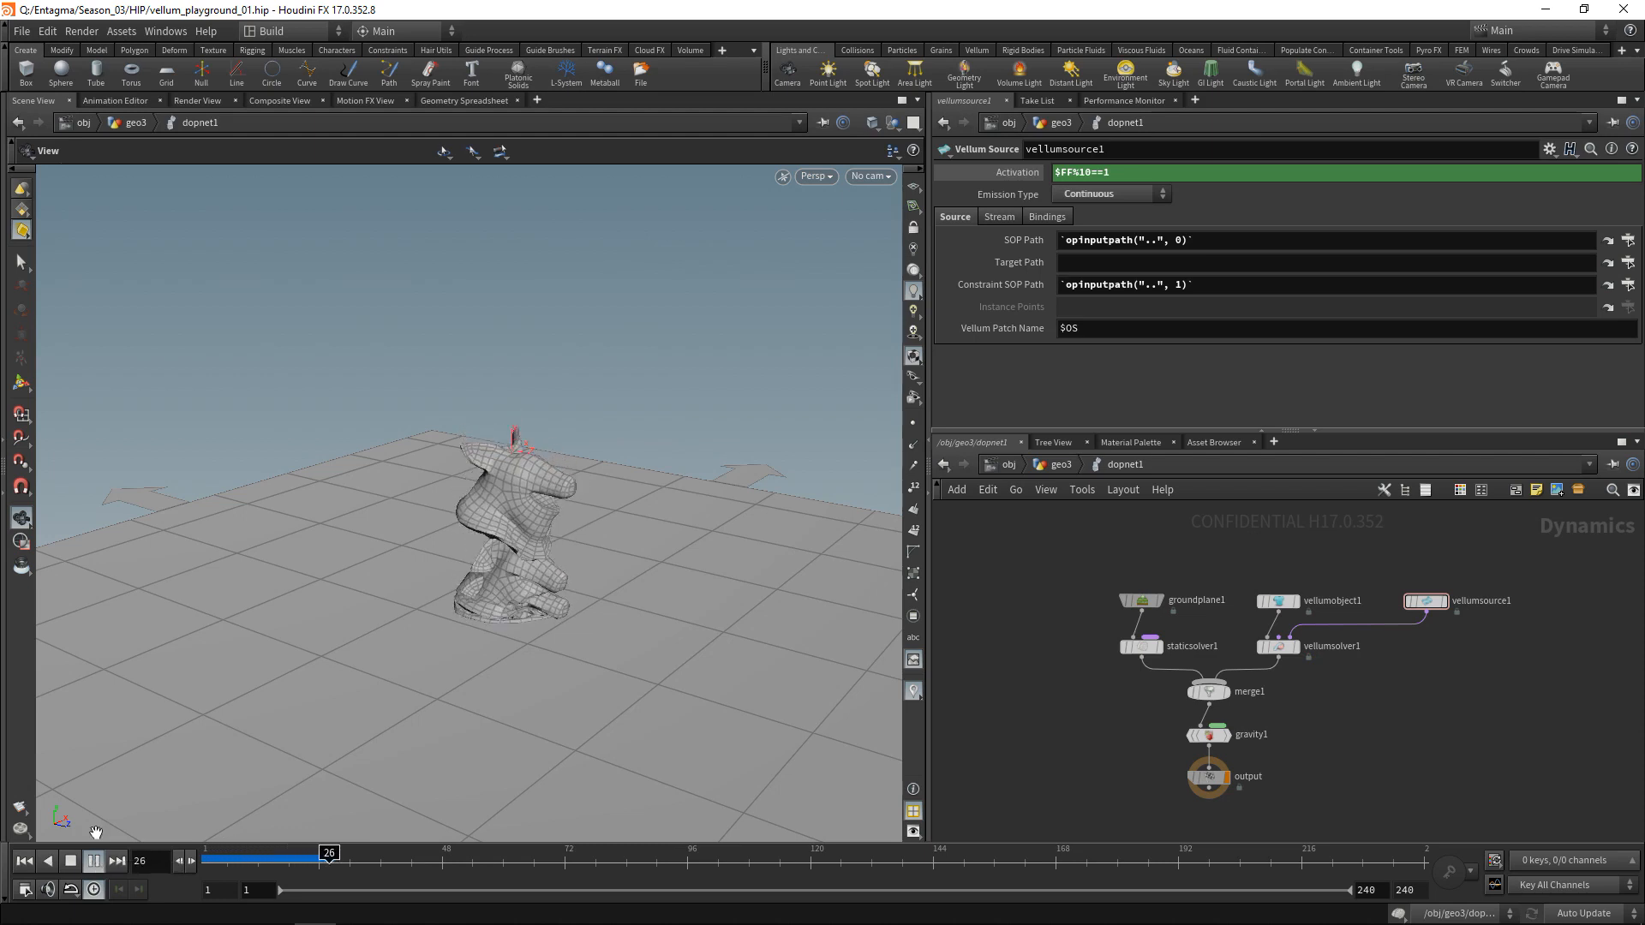
left_click(71, 861)
left_click(24, 861)
left_click_drag(569, 495, 339, 512)
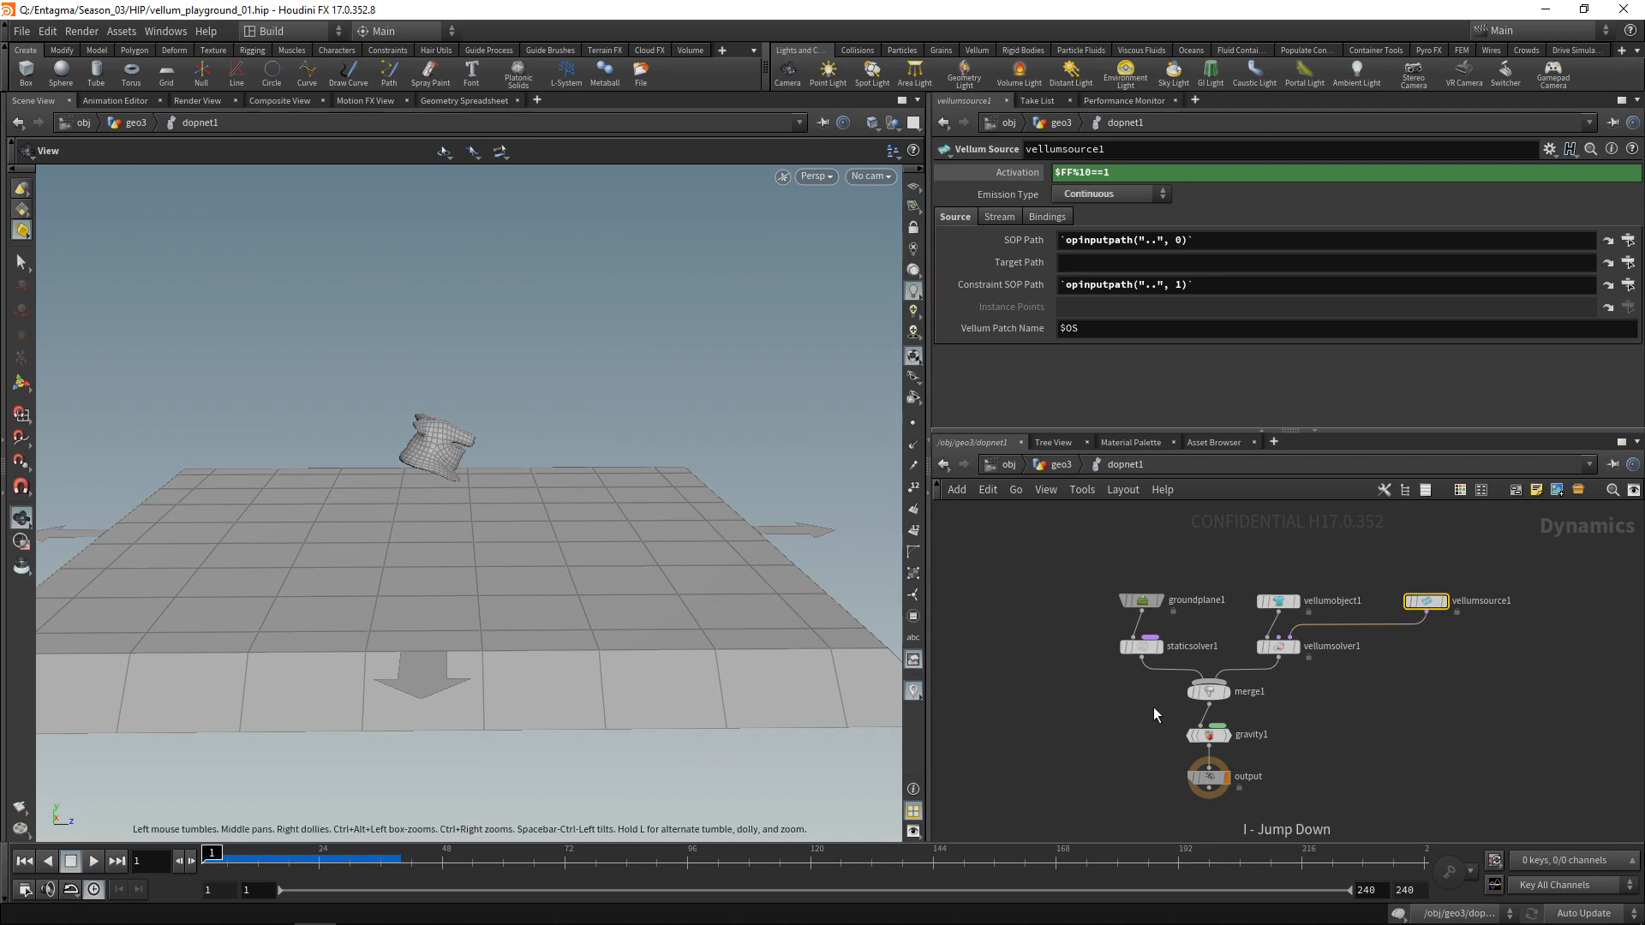
- In the parent geometry network, insert a Point Wrangle between vellumstruts1 and OUT_vellum_geo
key("u")
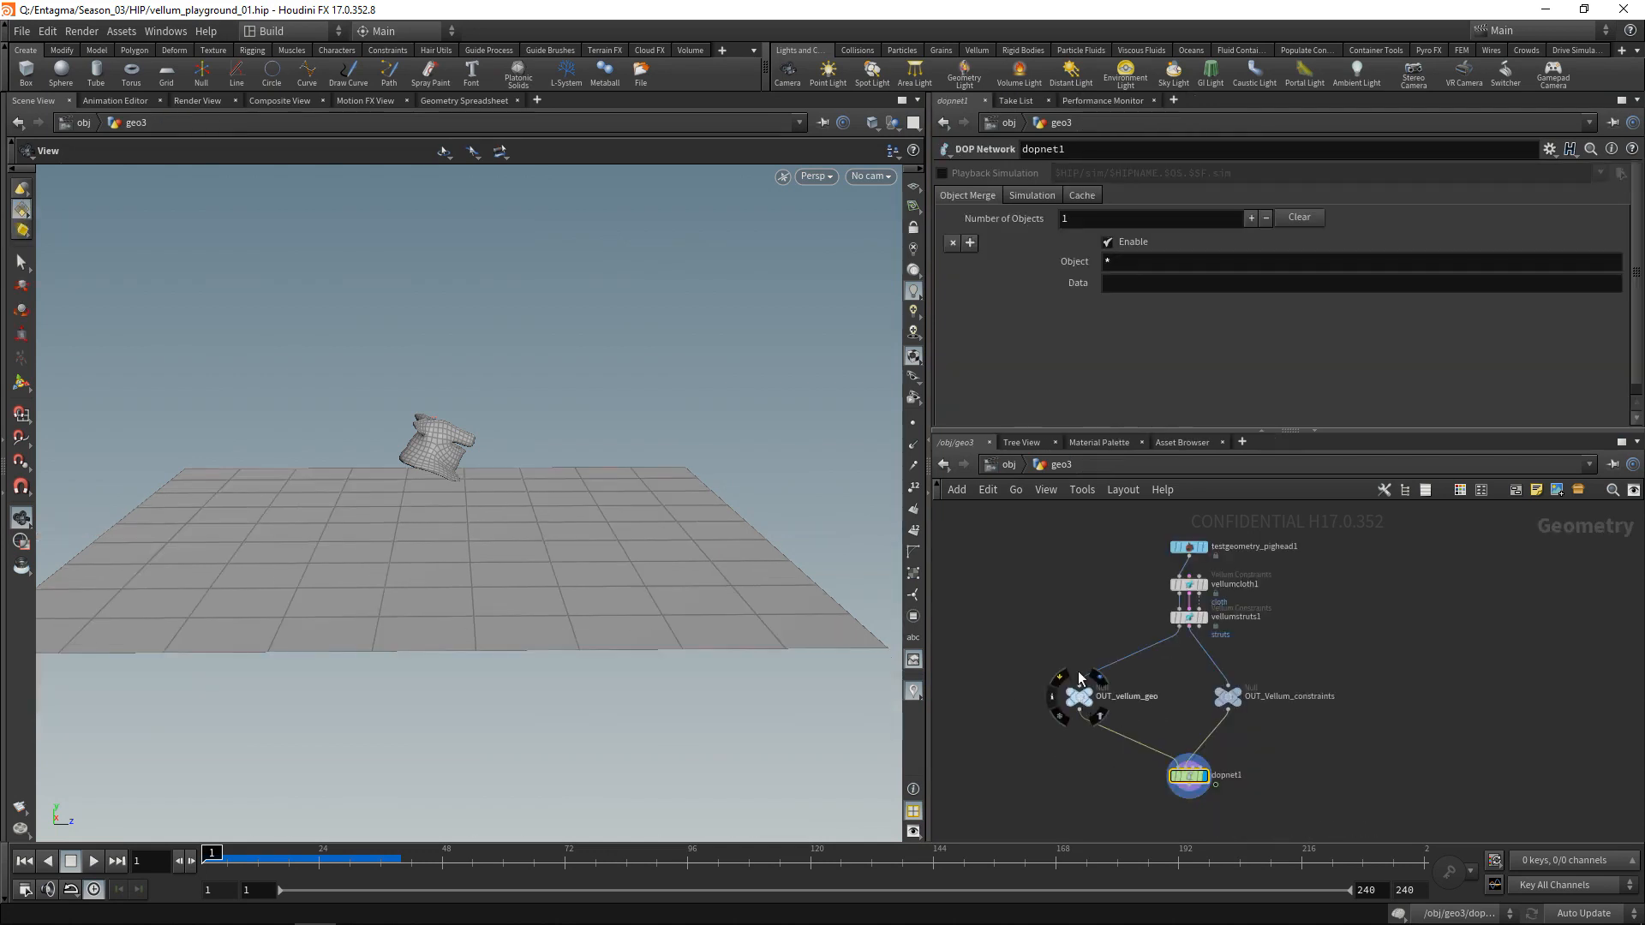
key("Tab")
type("pointwr")
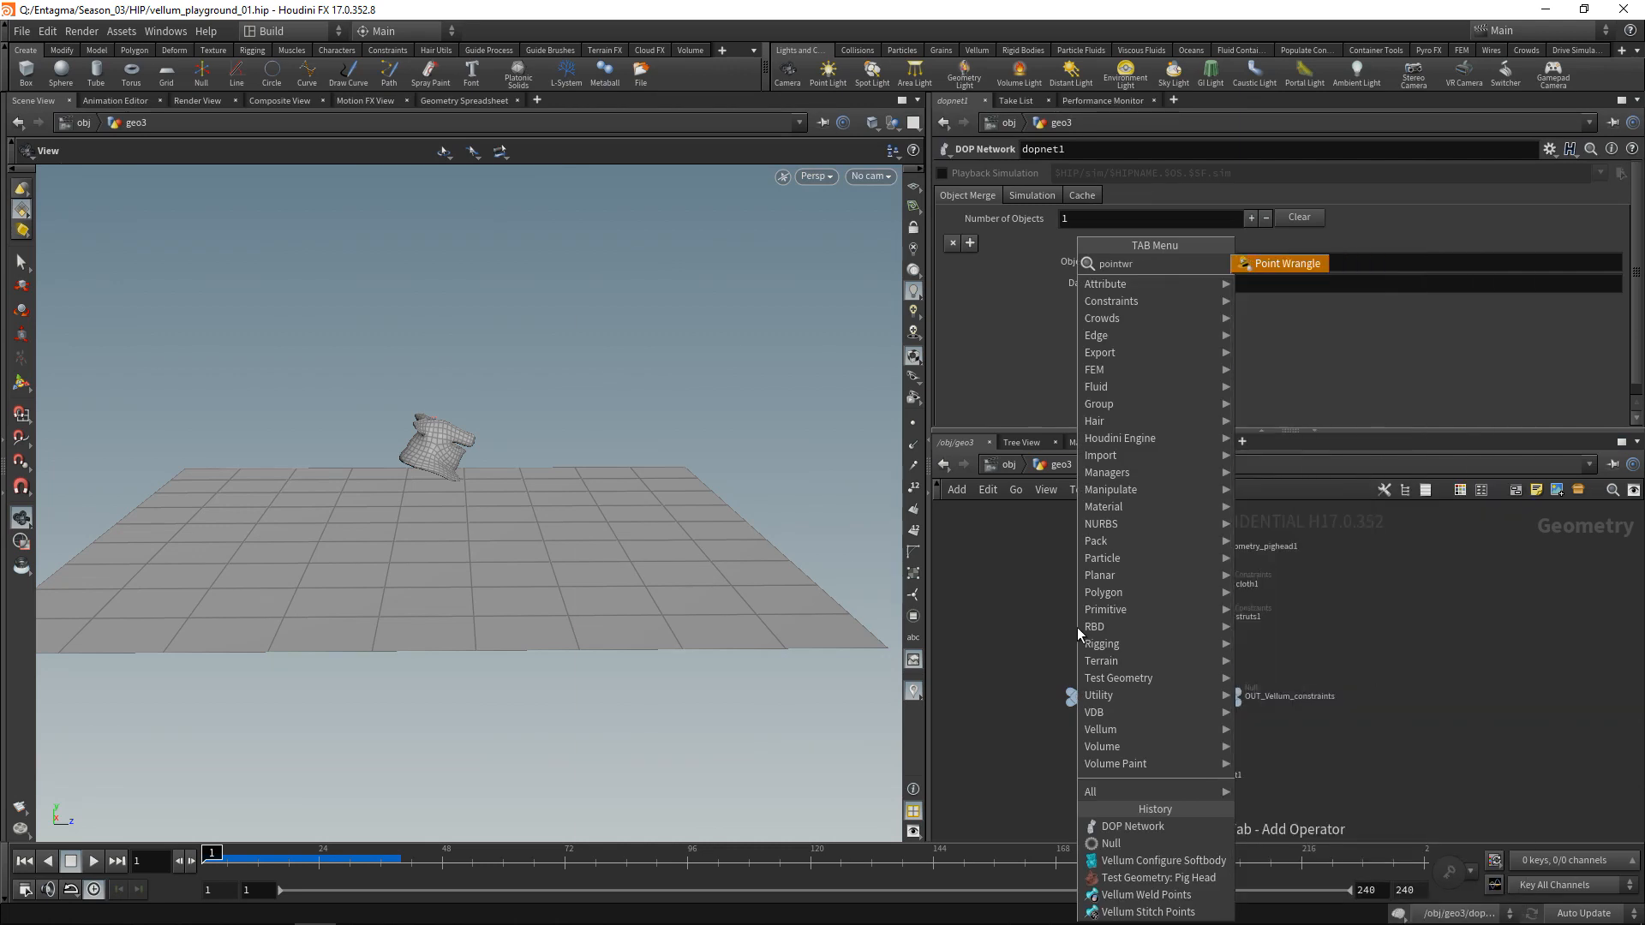
key("Return")
left_click(1081, 674)
- Write v@v = {0,0,3}; in the point wrangle, displaying the reference grid to check the Z direction
left_click(975, 272)
type("v@")
key("Escape")
type("v")
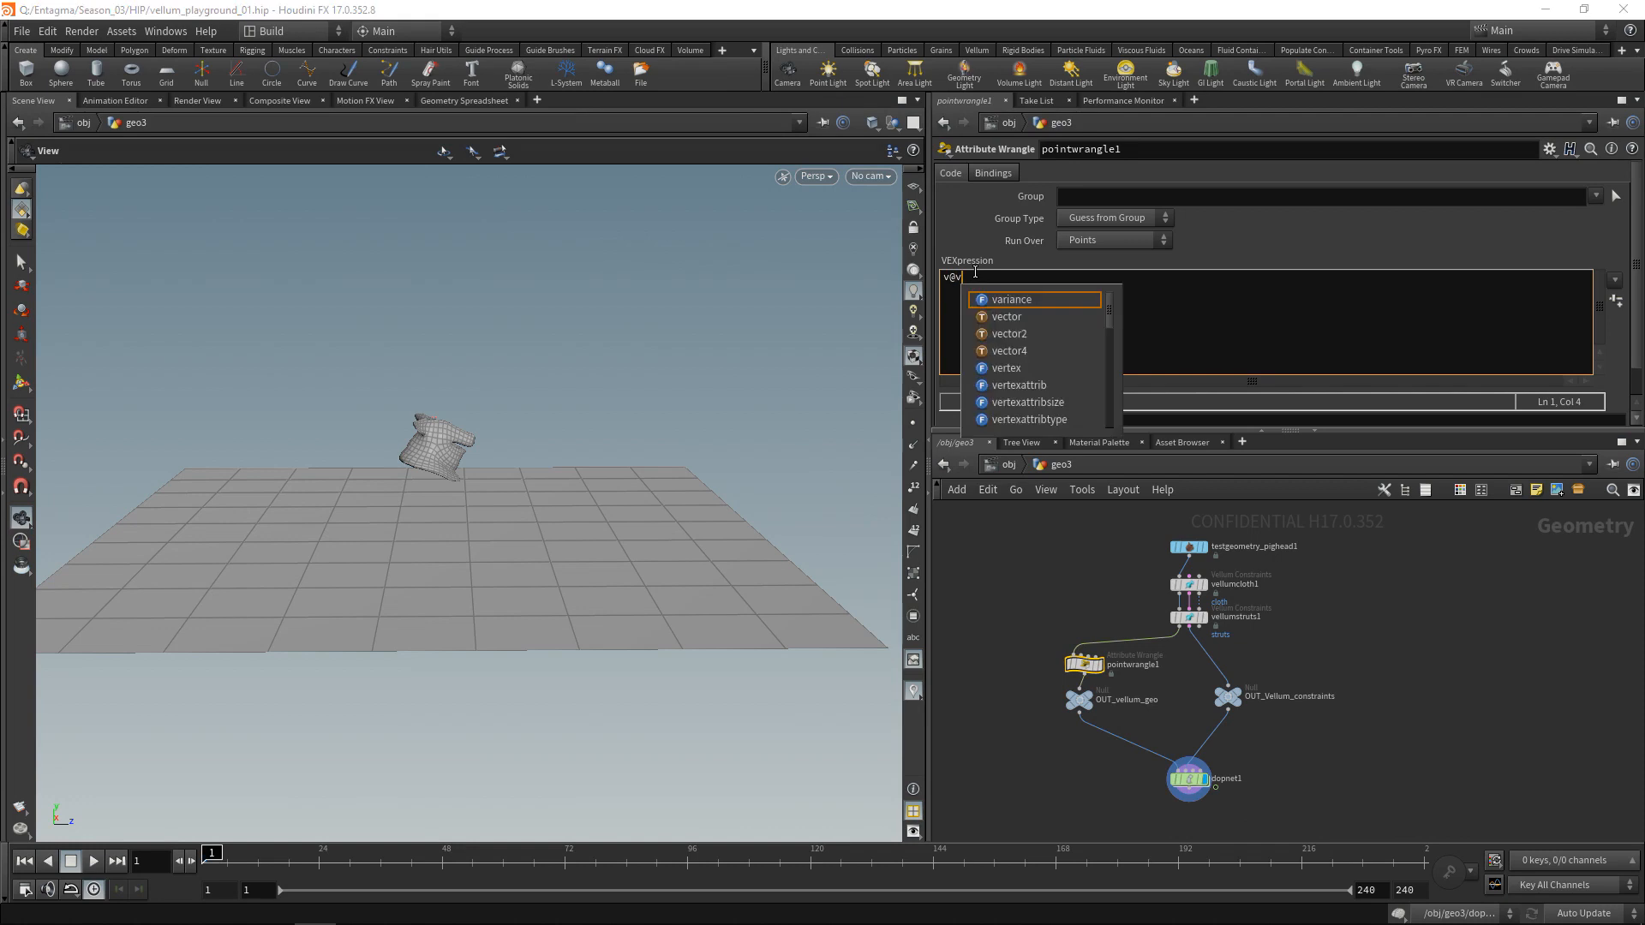
type(" = {")
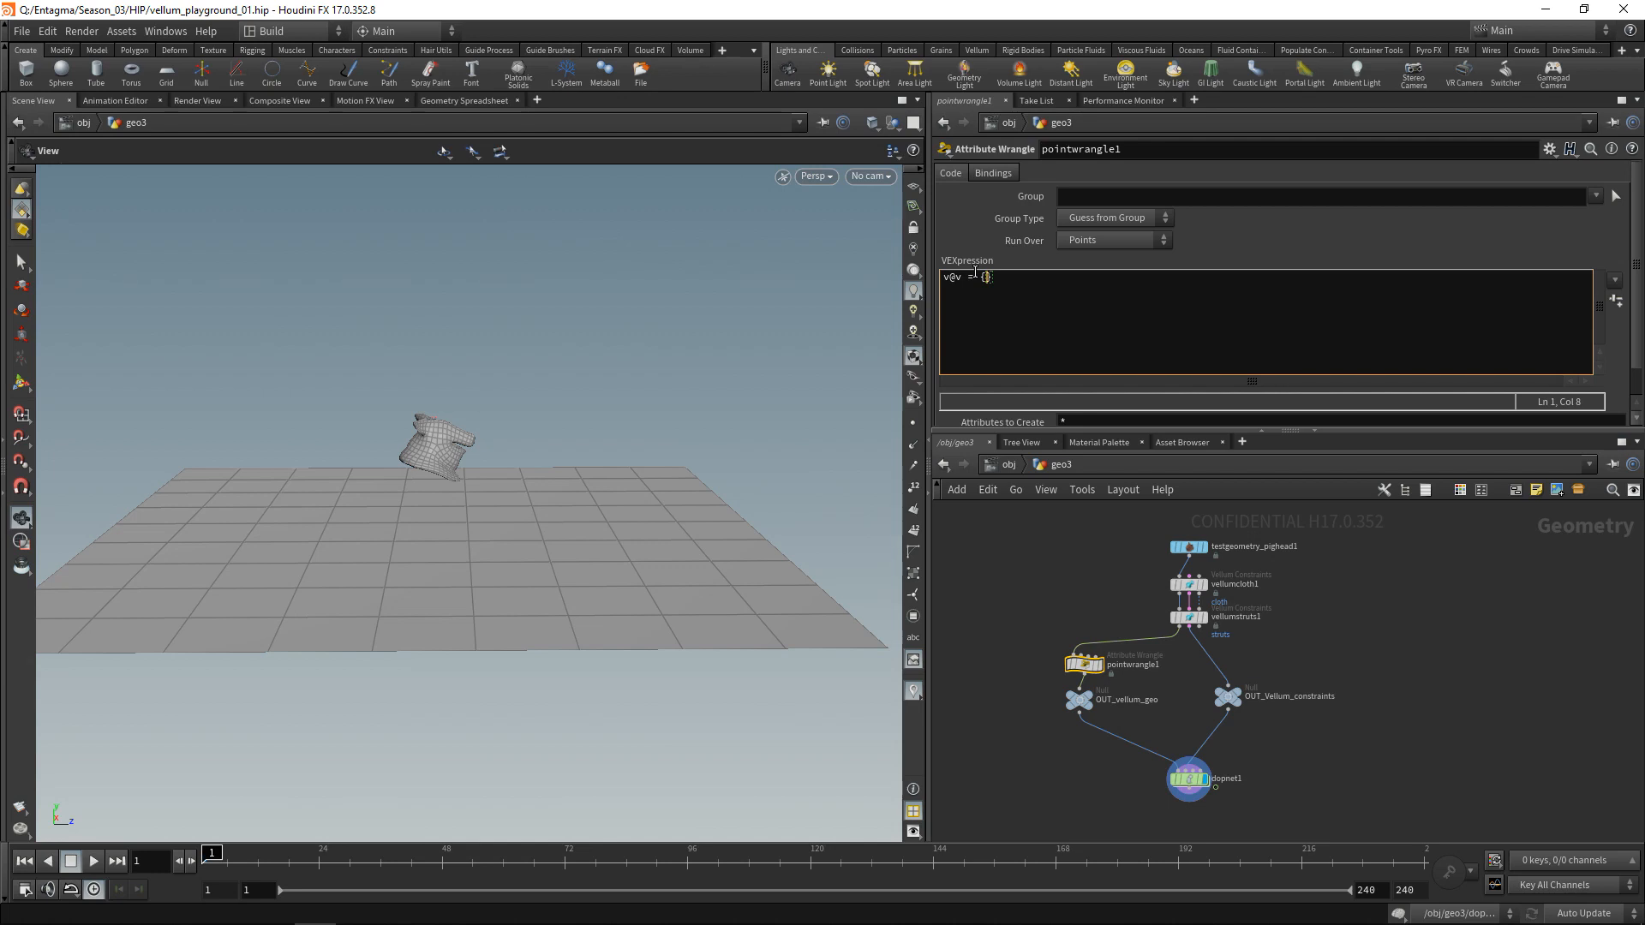
left_click(914, 190)
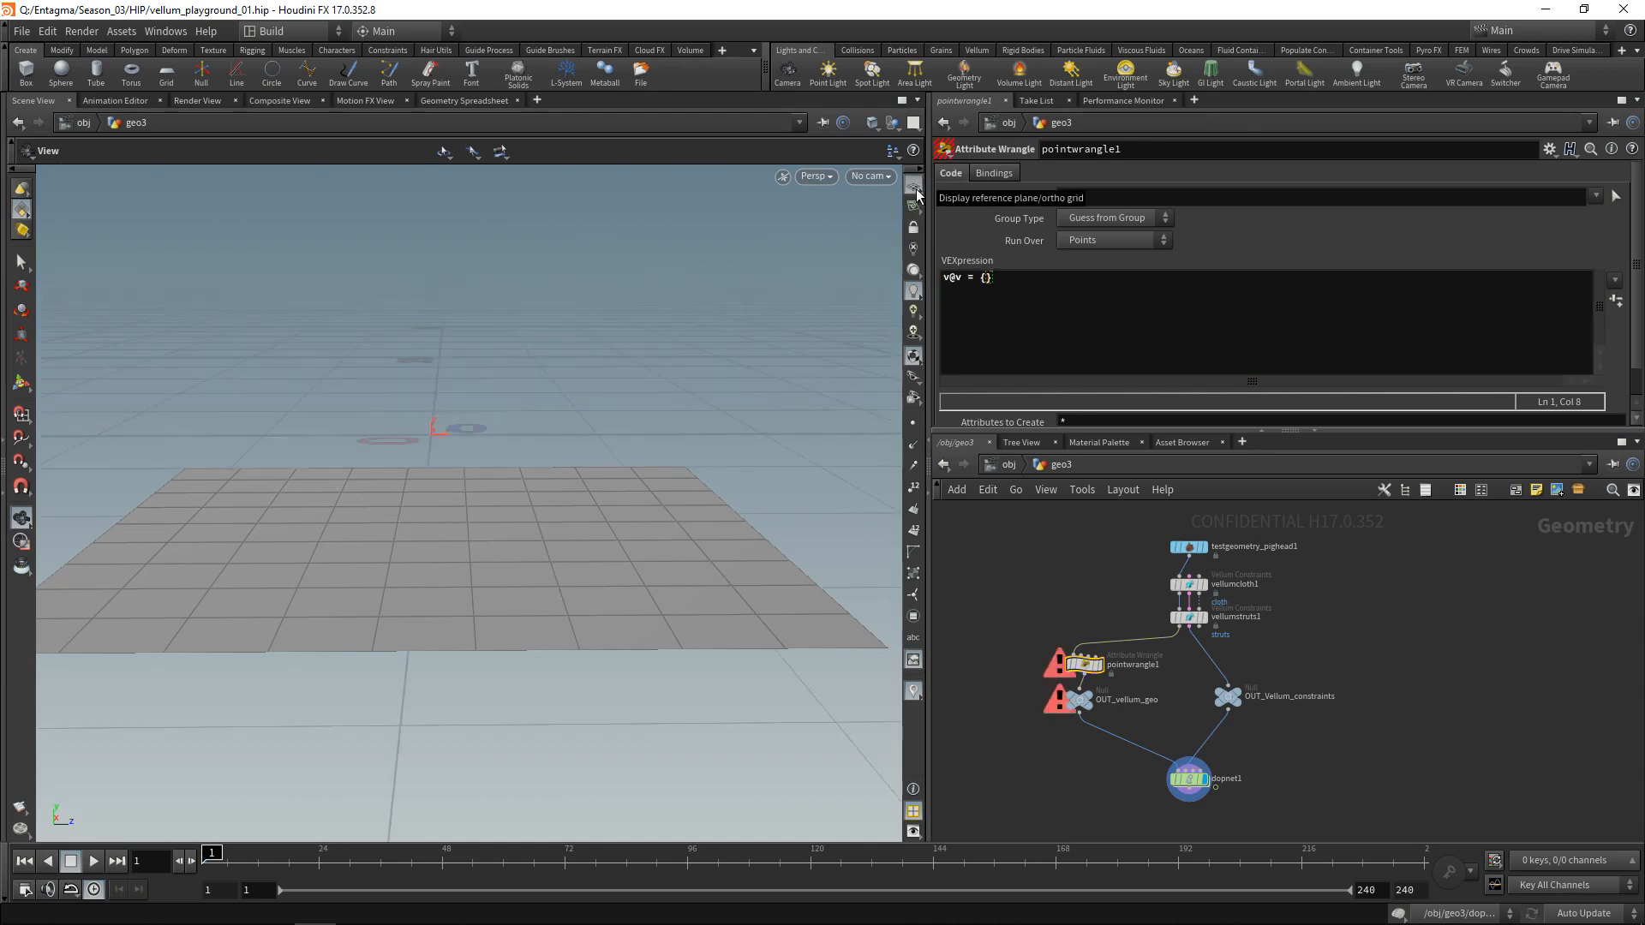
left_click_drag(629, 318, 611, 524)
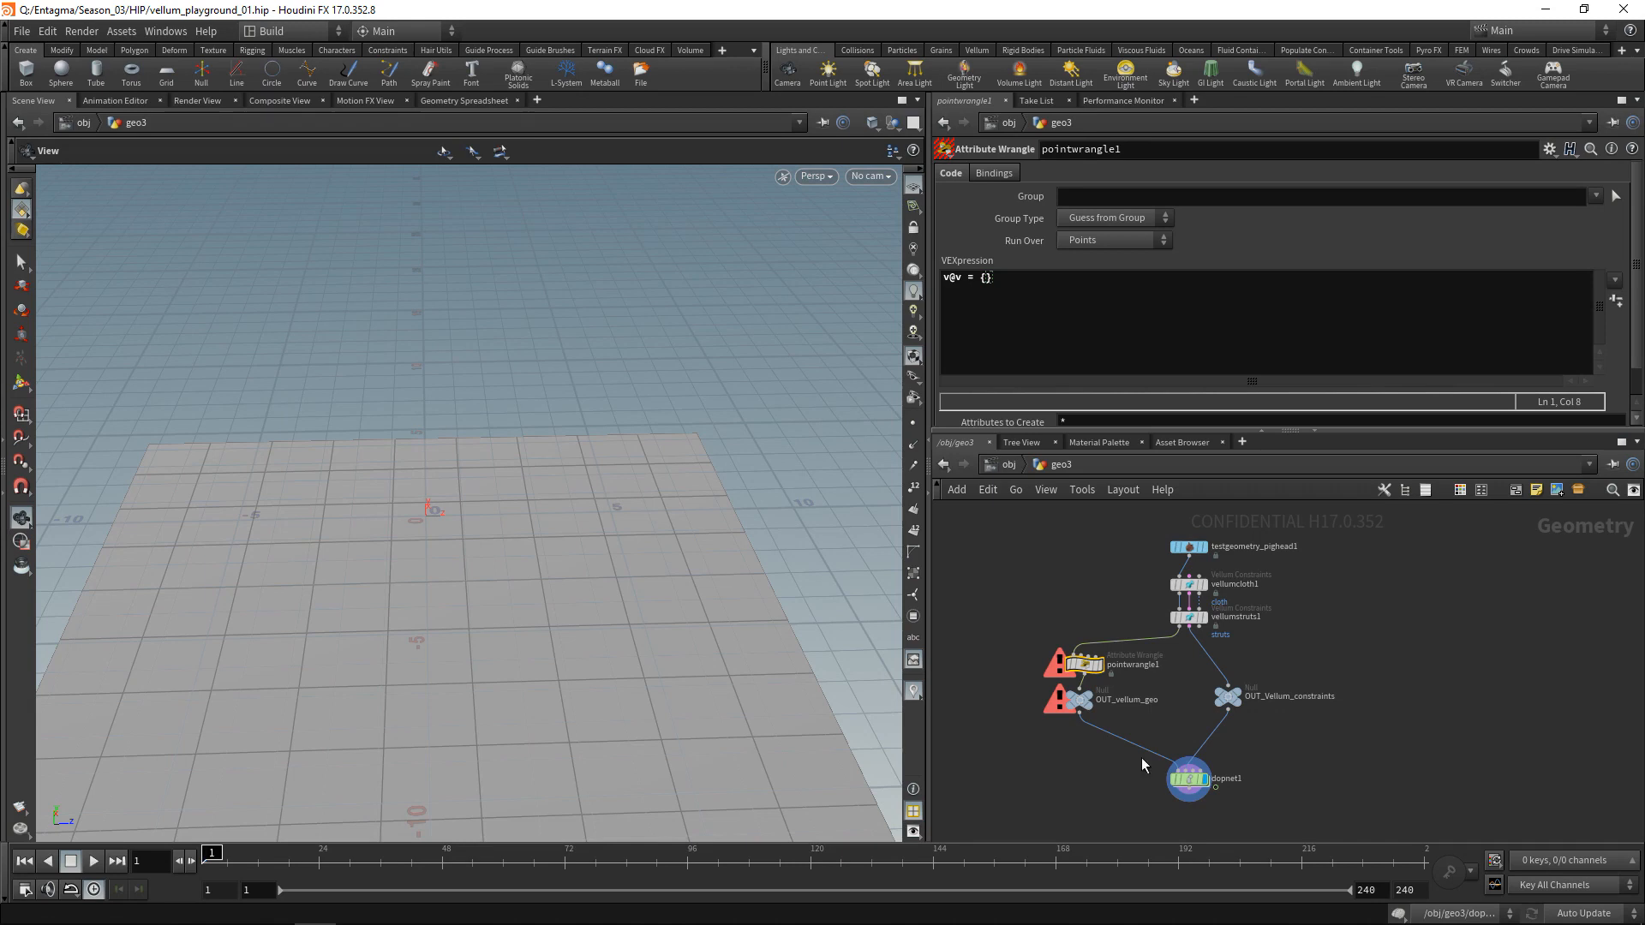
left_click(1011, 300)
type(",0,3")
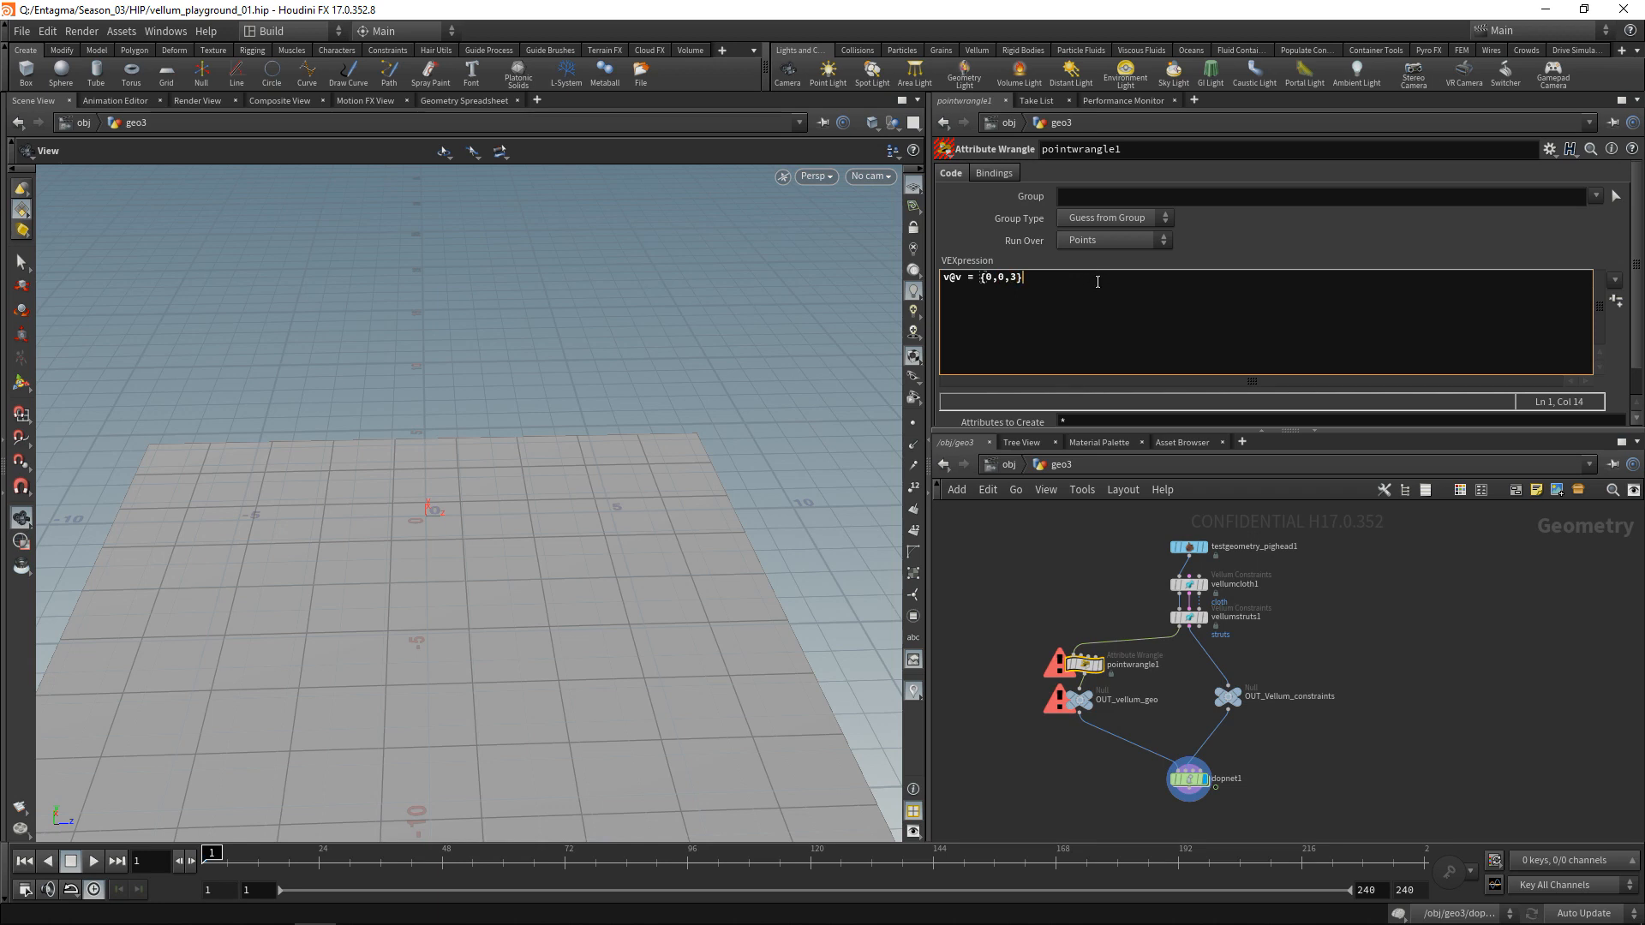
- Play the simulation to check the emitted pig heads' initial velocity and return to the first frame
left_click(95, 862)
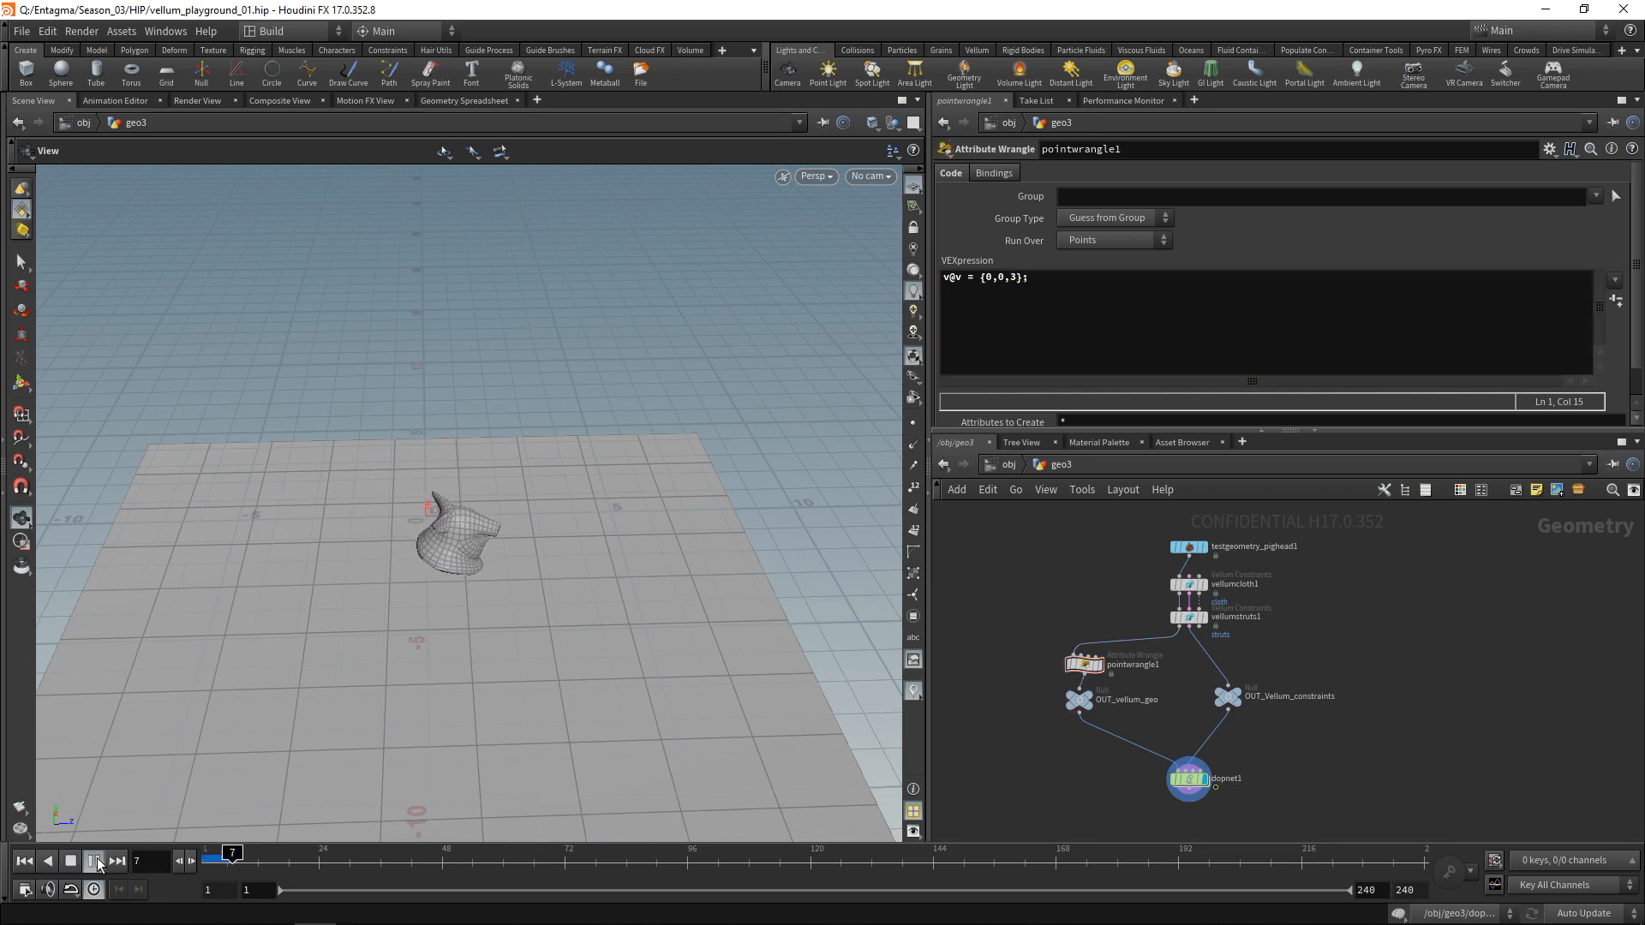
left_click(72, 862)
left_click(24, 862)
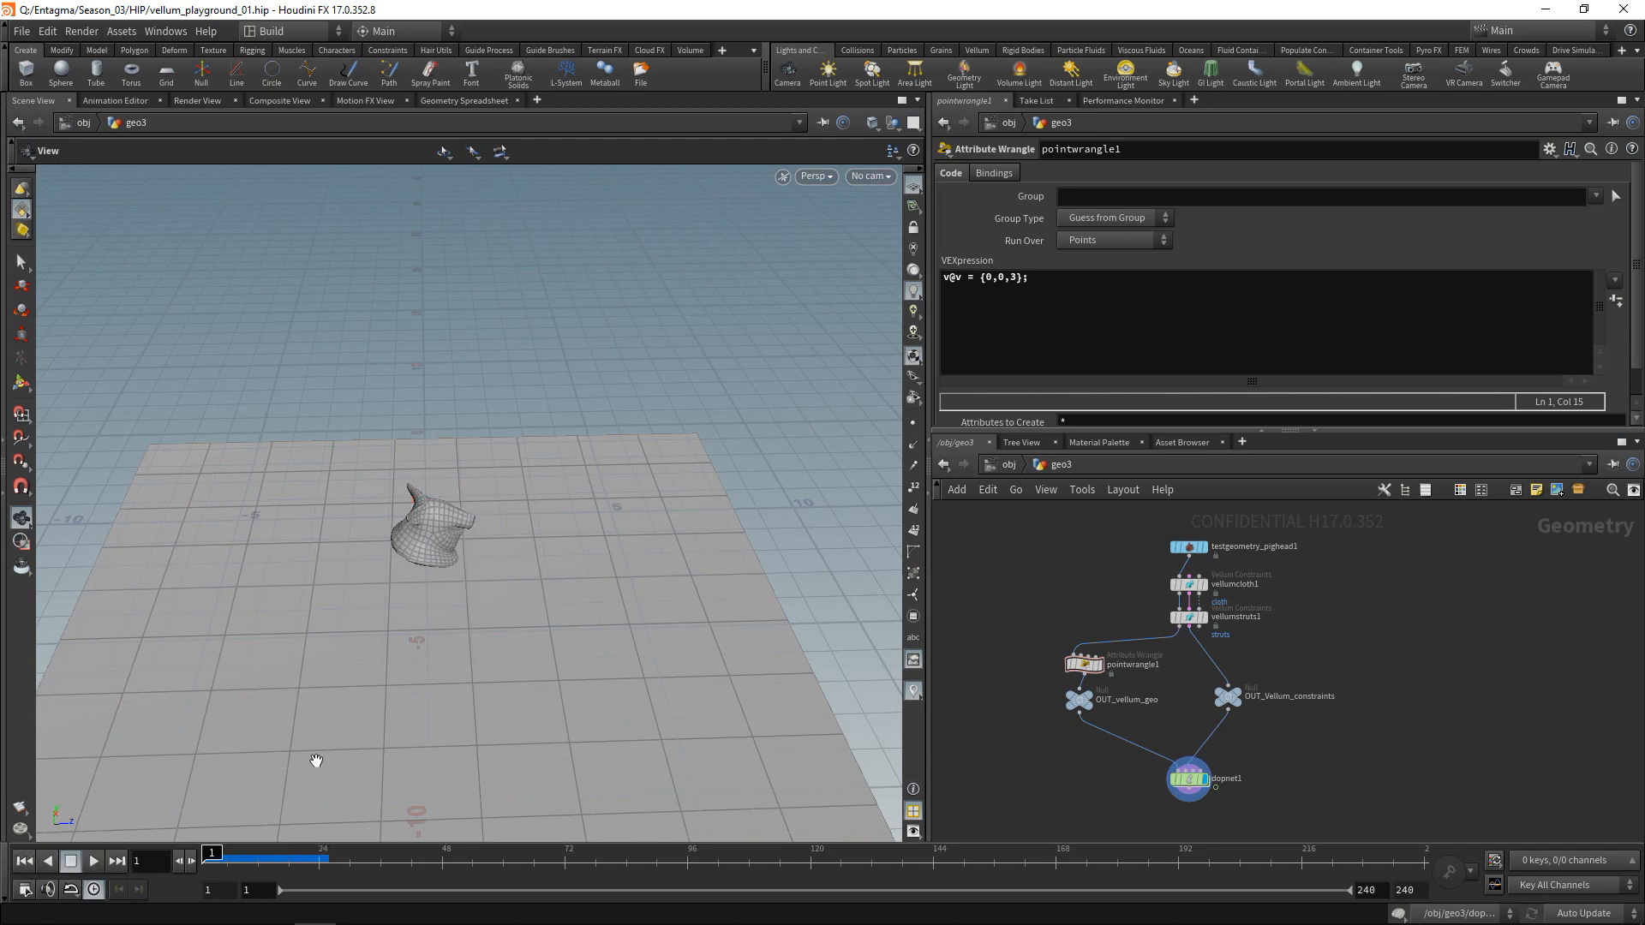
- Change the wrangle's velocity vector to {0,0,15}, play the simulation to check it, and return to the first frame
left_click(1016, 292)
type("5")
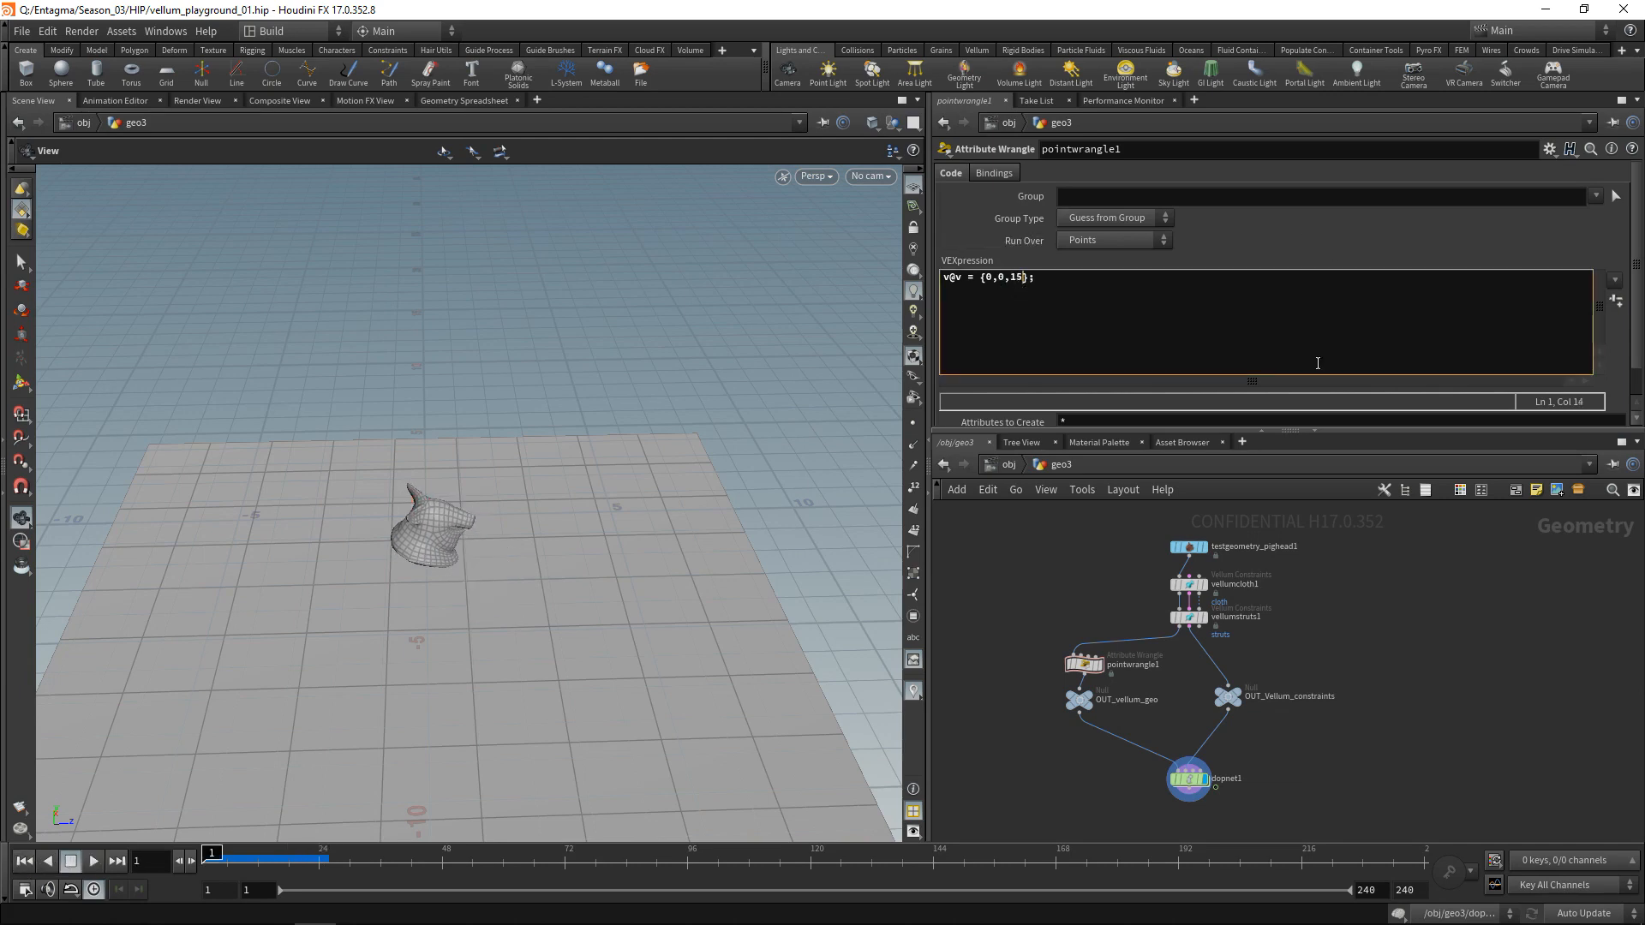
left_click(94, 861)
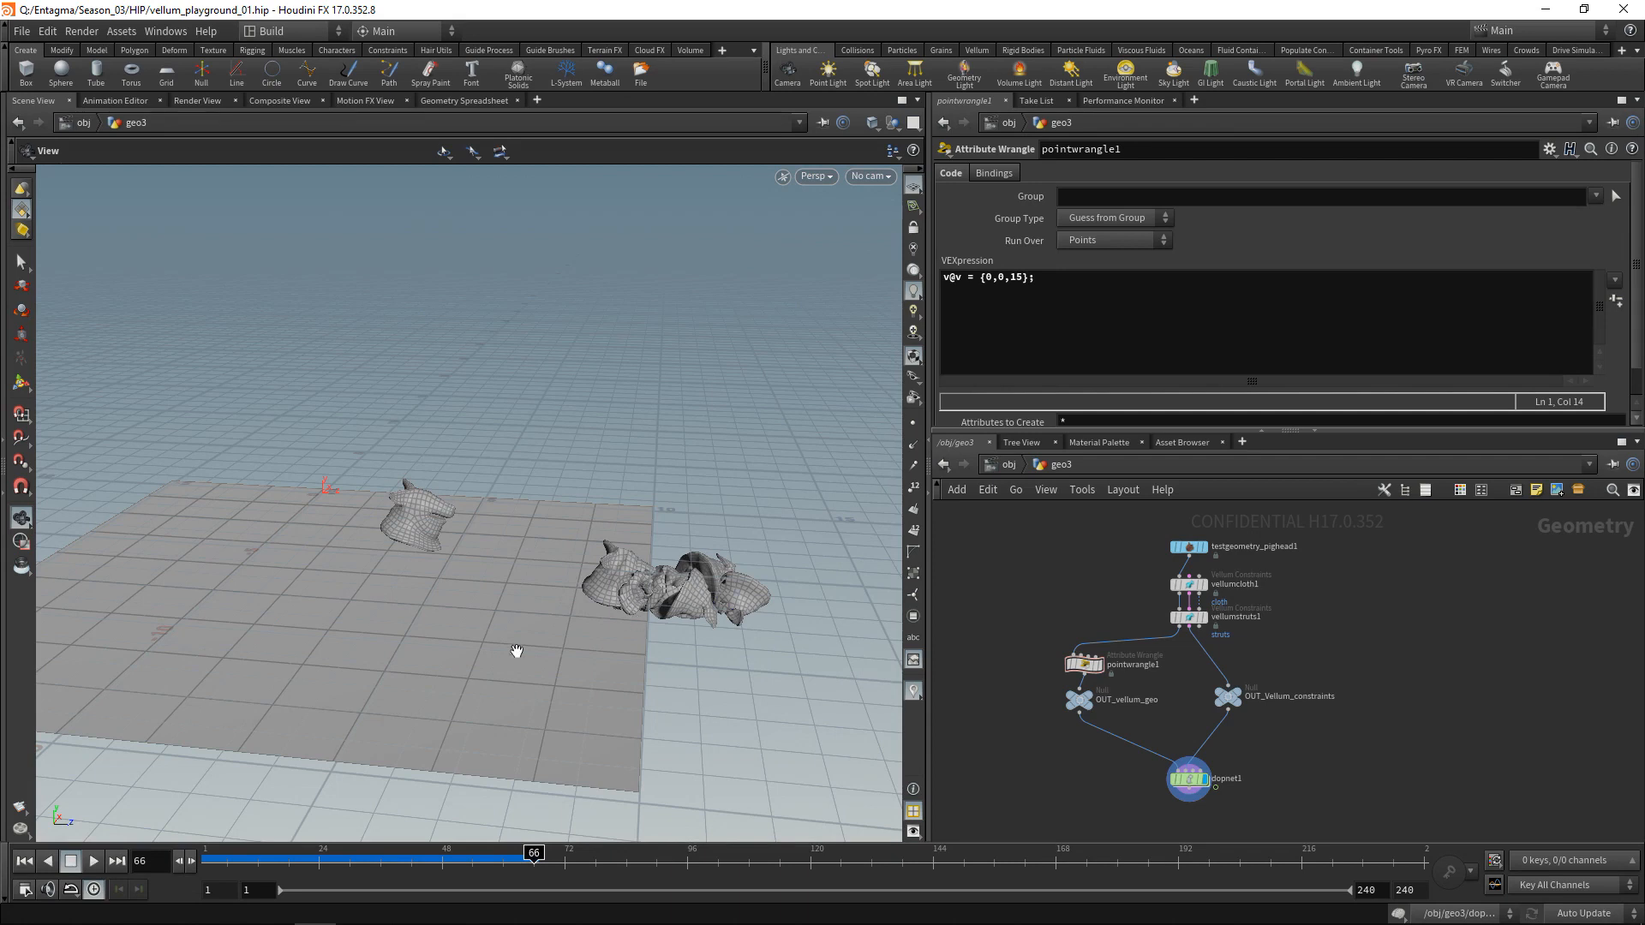
left_click(25, 863)
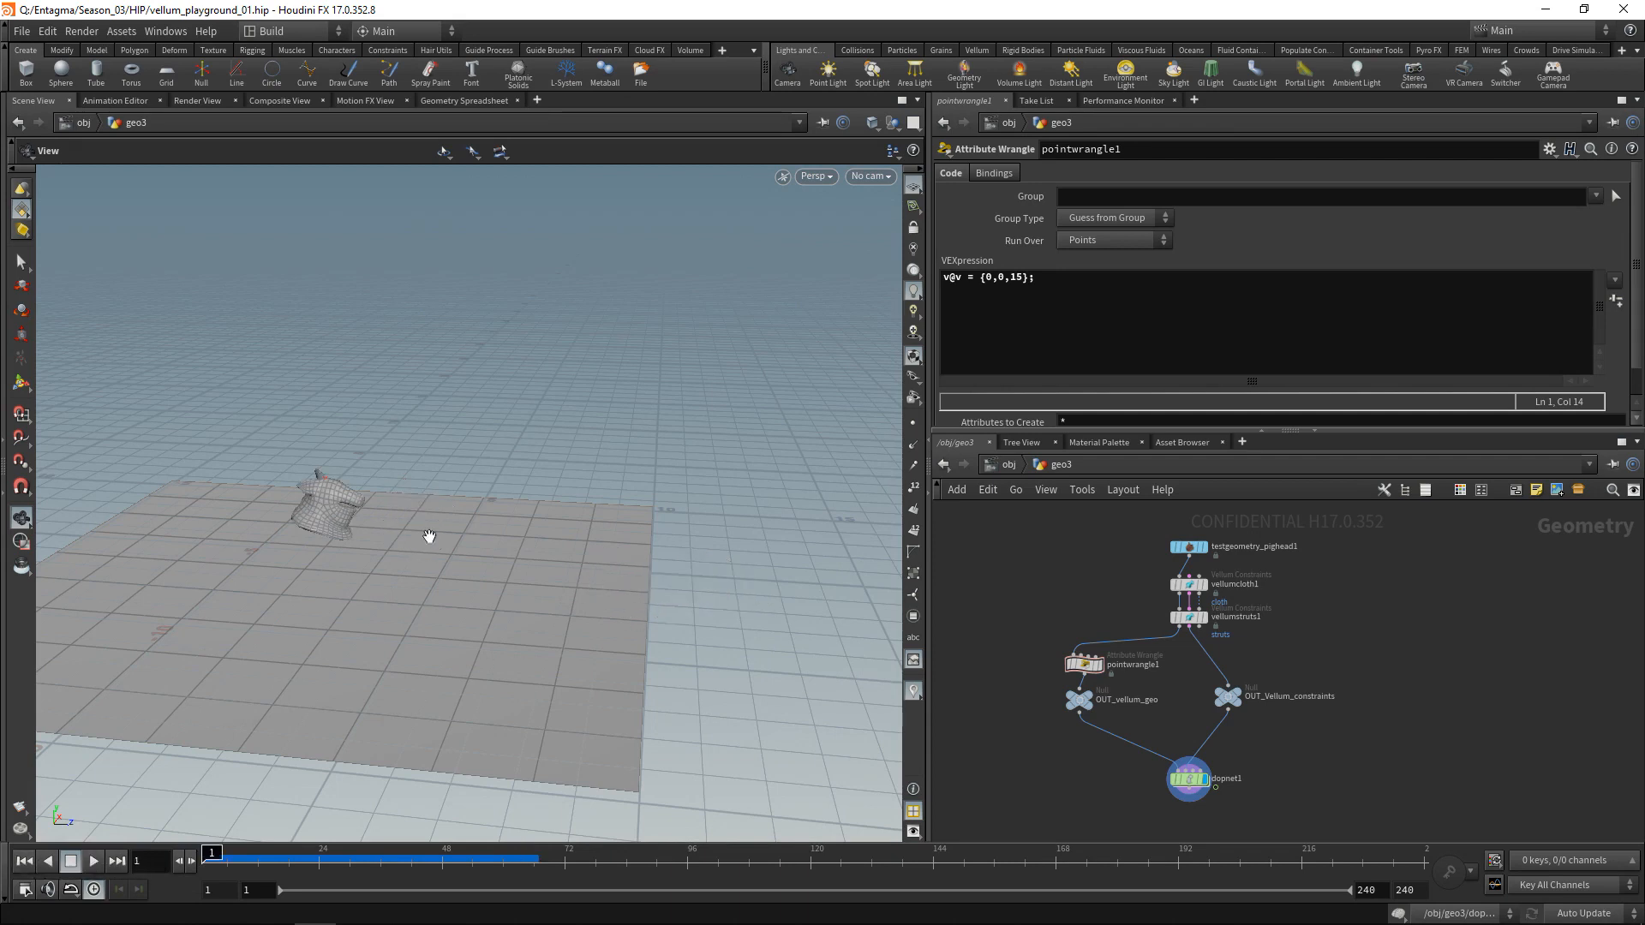
- Replace the wrangle's constant velocity vector with a sample_hemisphere() call and open the function's help page
left_click(1052, 278)
key("BackSpace")
key("BackSpace")
key("BackSpace")
key("BackSpace")
key("BackSpace")
key("BackSpace")
key("BackSpace")
key("BackSpace")
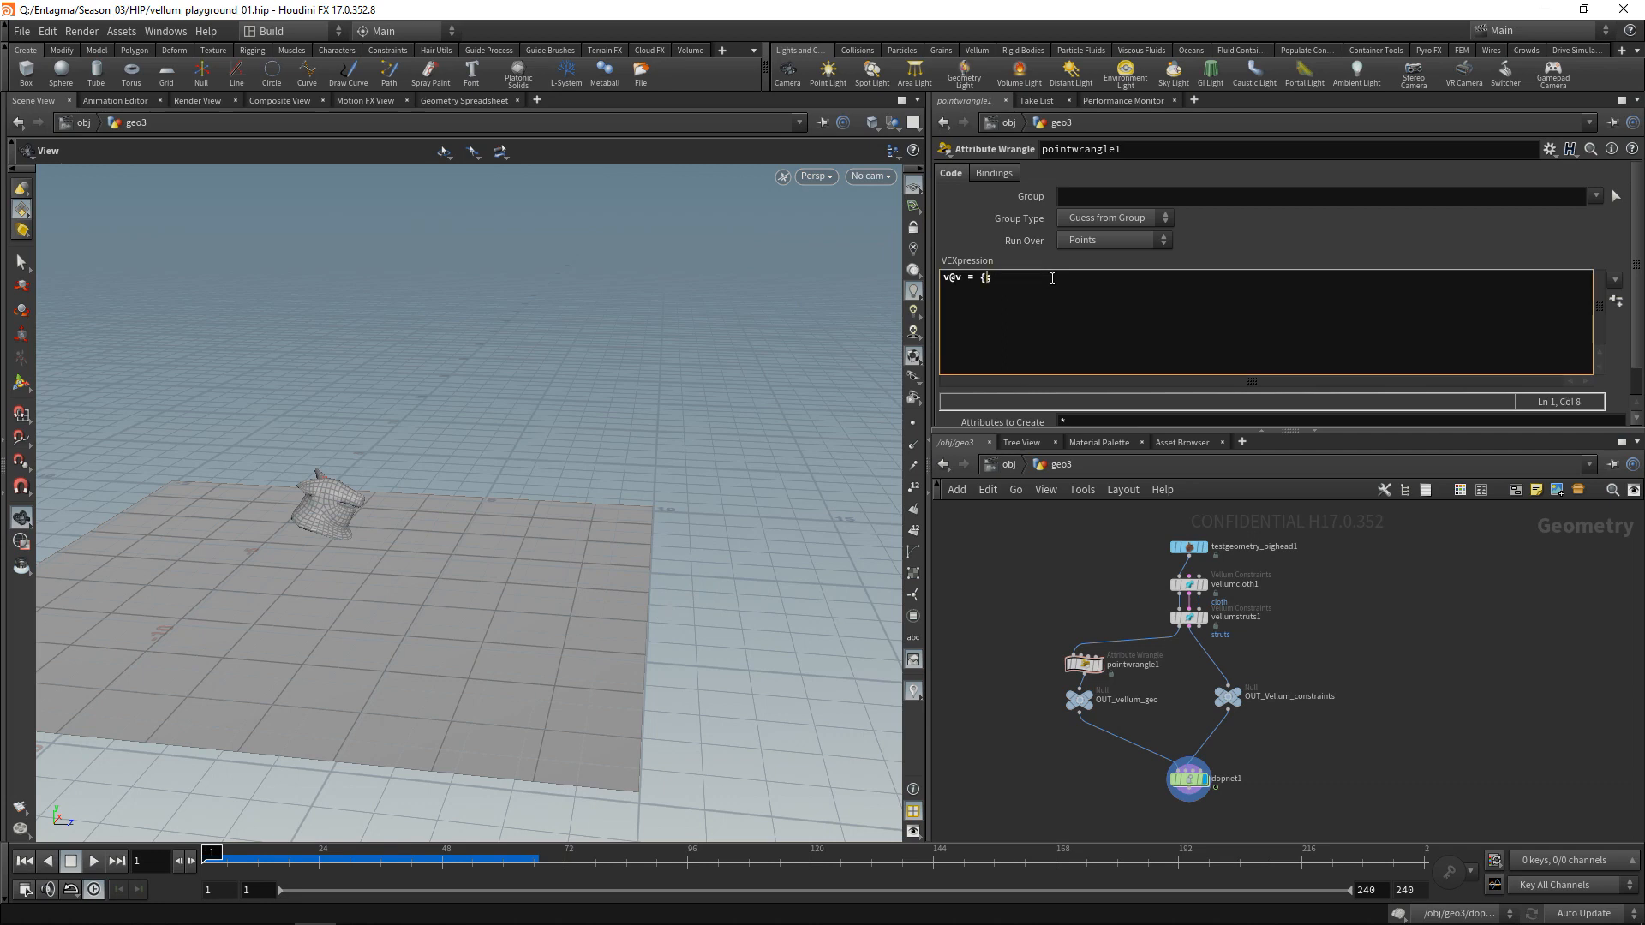
type("sample_hemi")
key("Return")
key("F1")
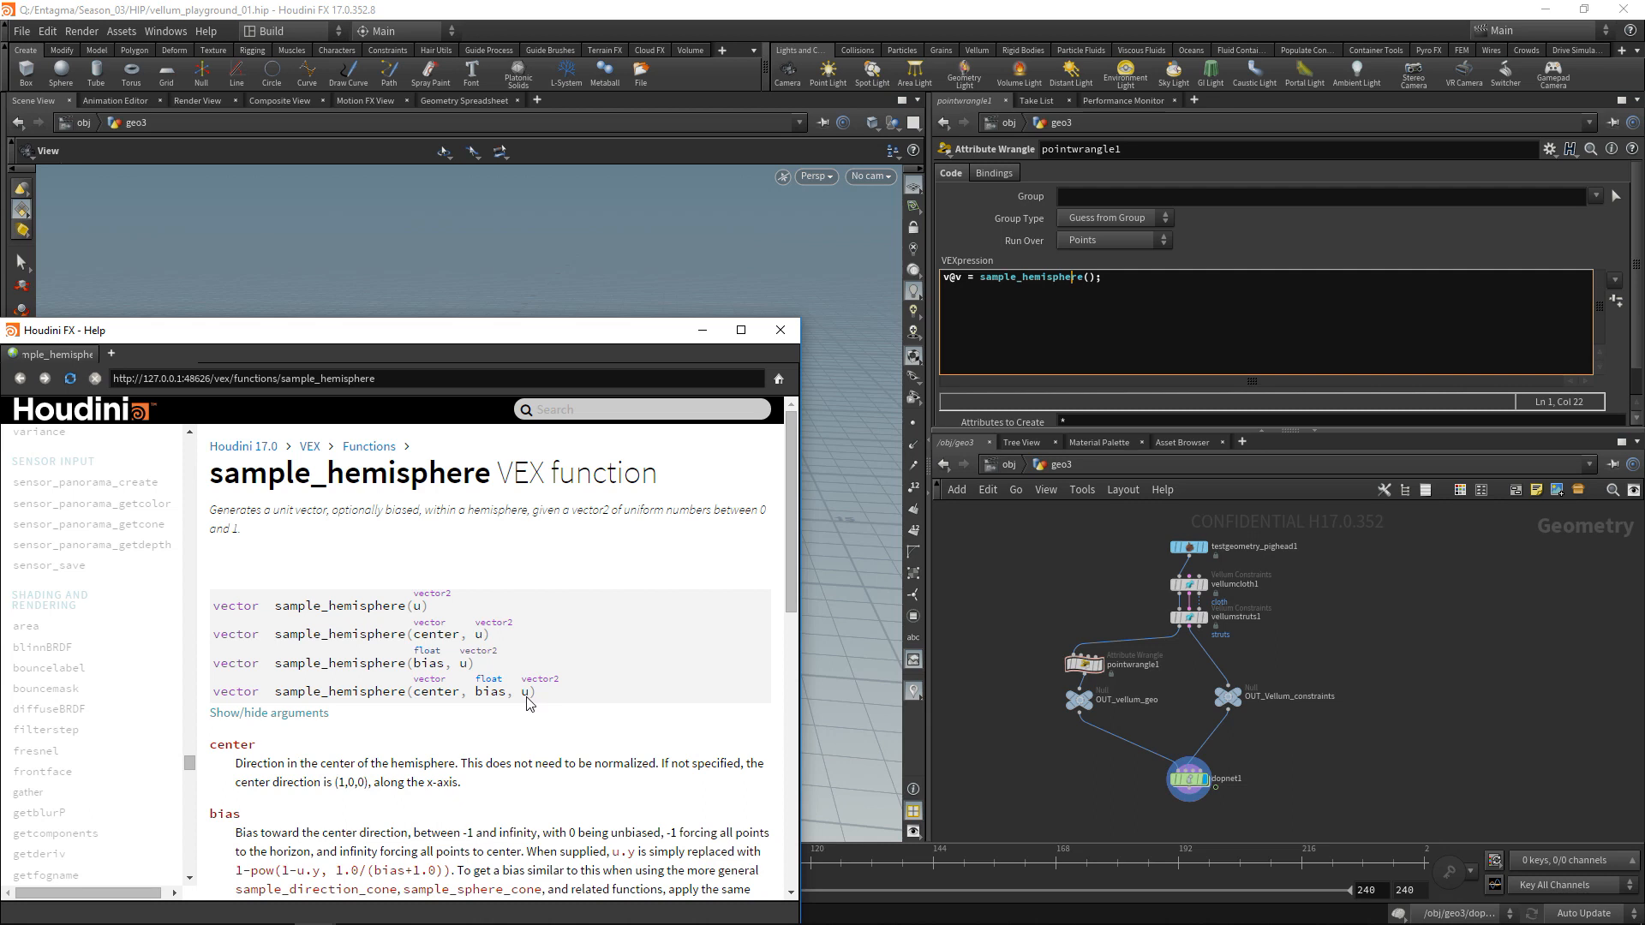
- Fill in the sample_hemisphere arguments with direction {0,0,1}, bias 5 and the variable u
left_click(1089, 306)
type("{0,")
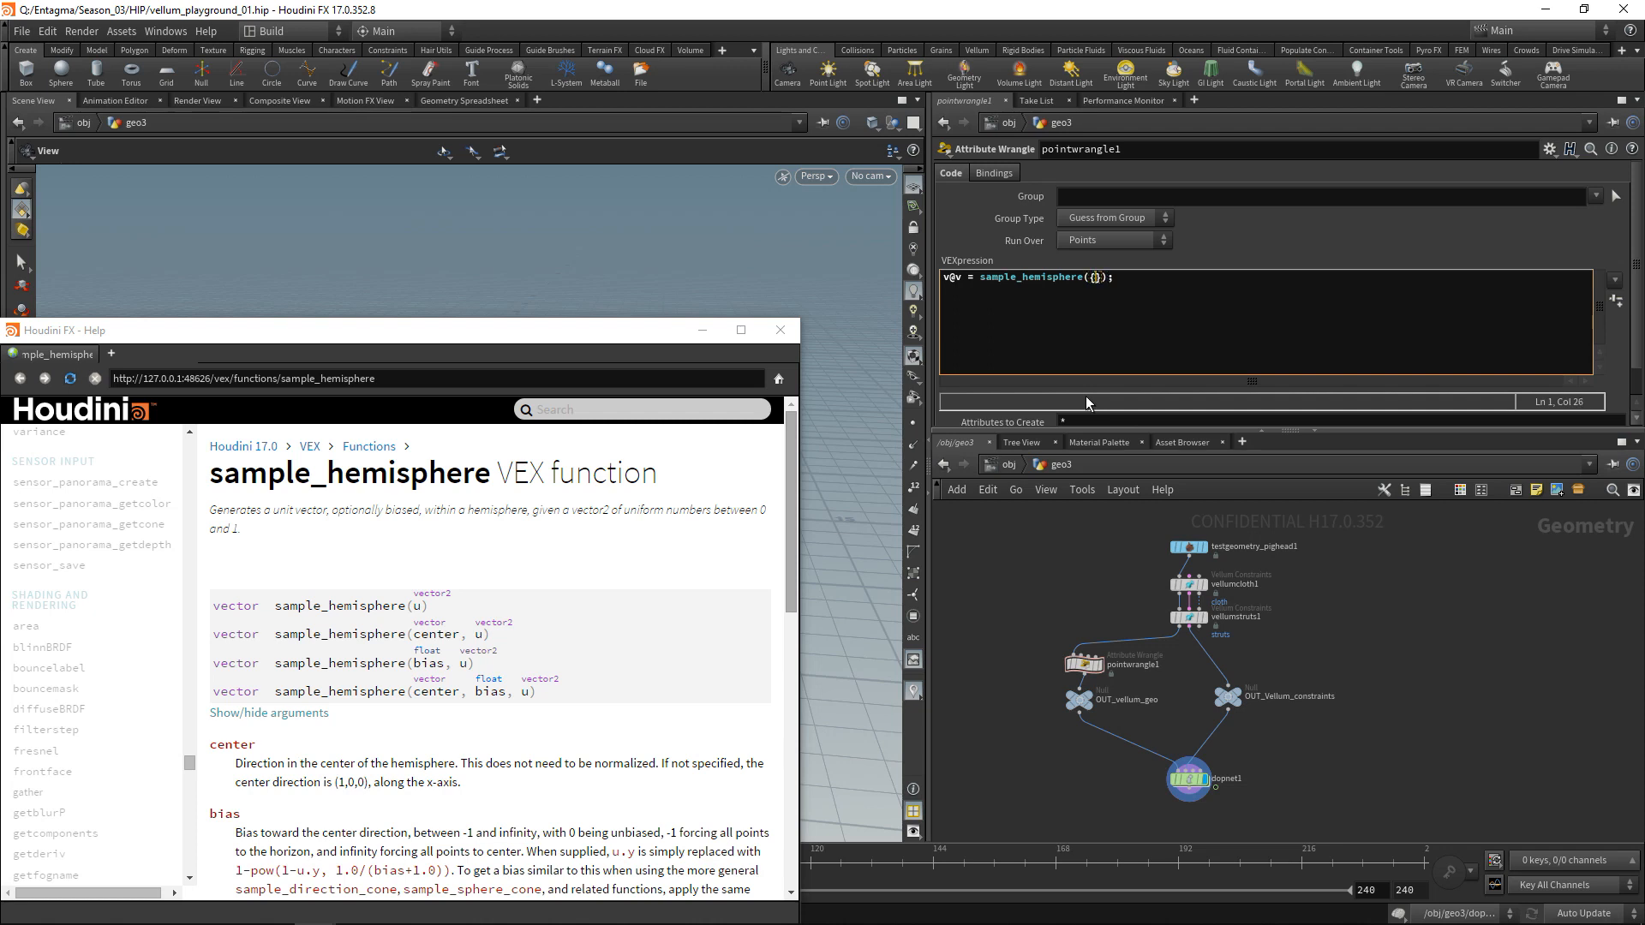
type("0,1}, 5, u")
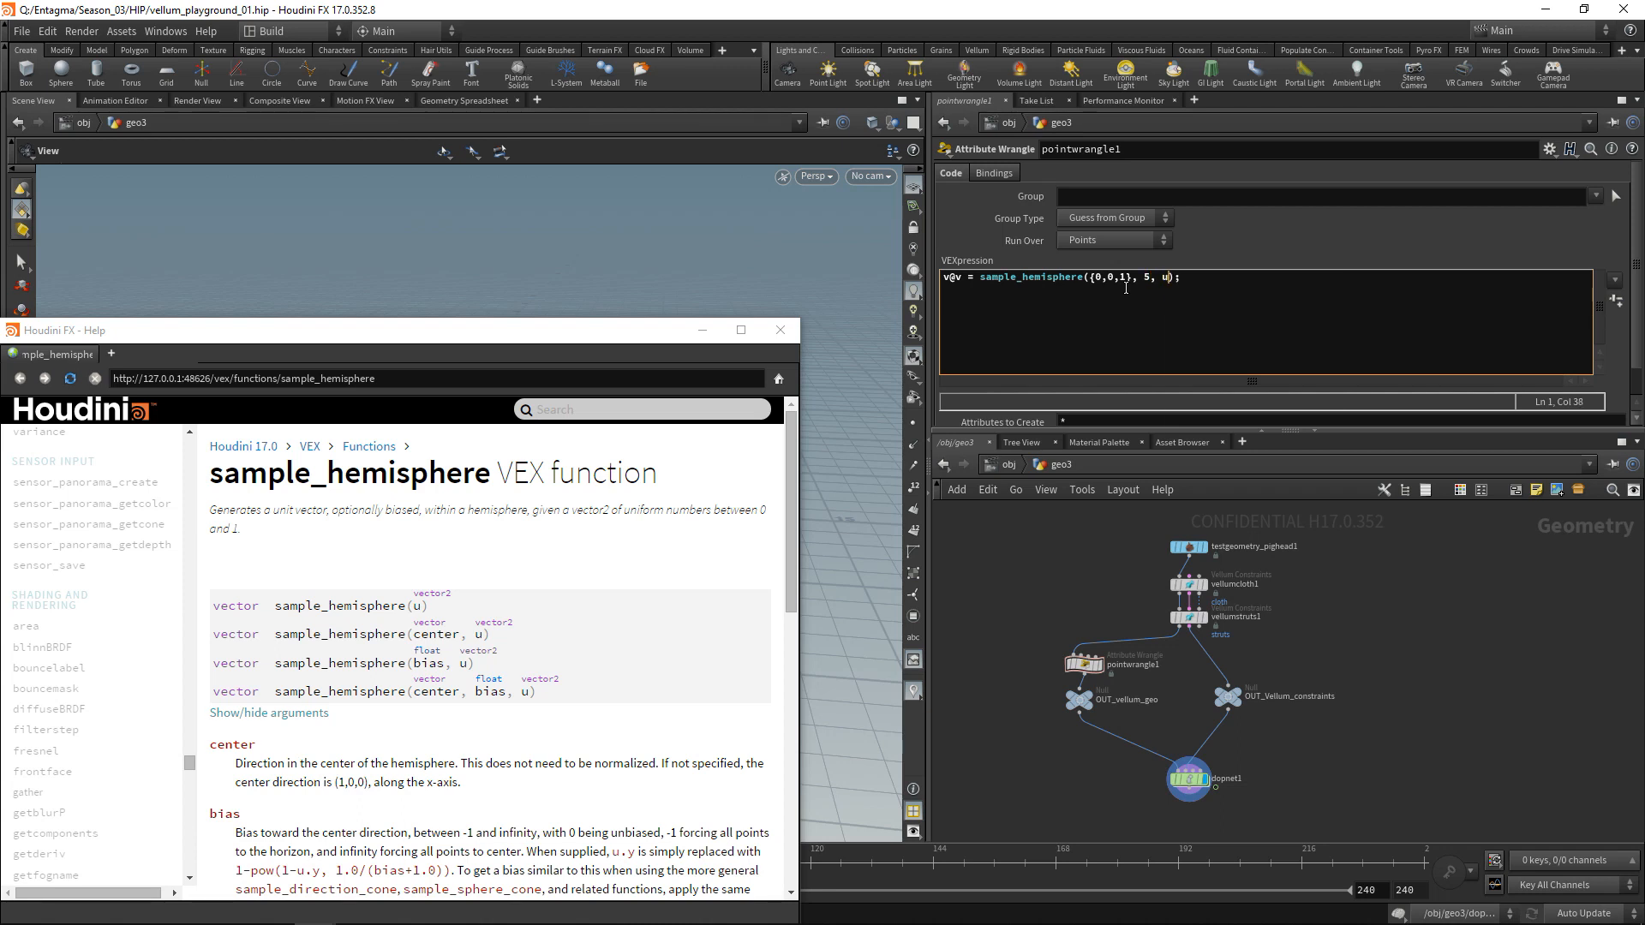
key("Home")
key("Return")
key("Up")
type("vector")
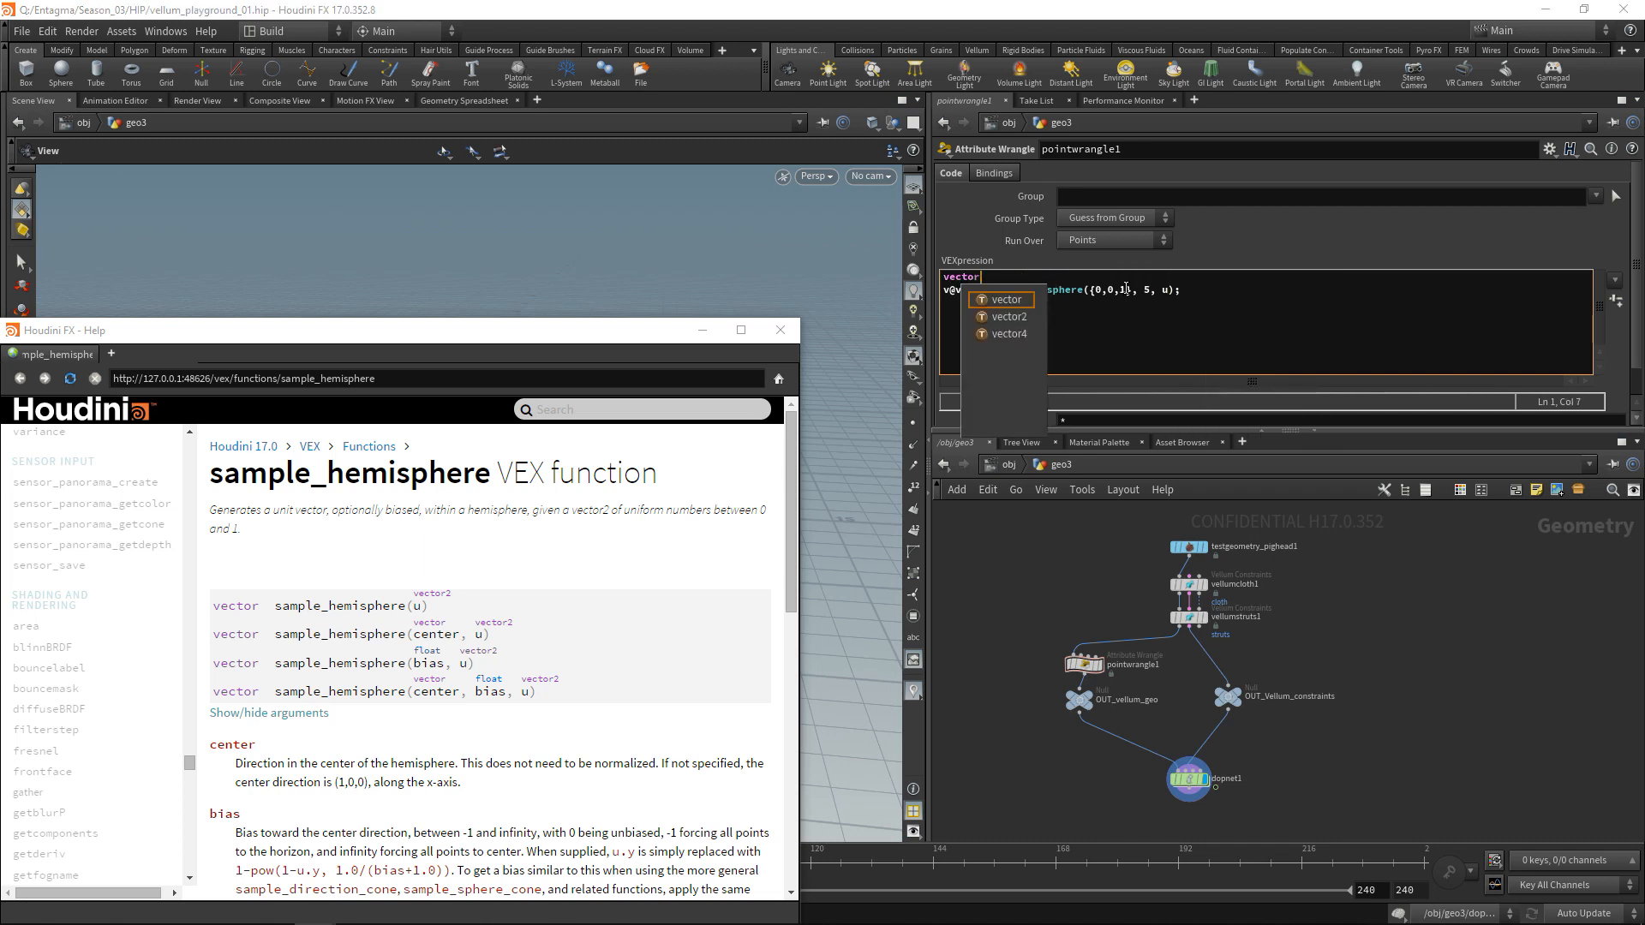
type("2 u = rand(@ptnu")
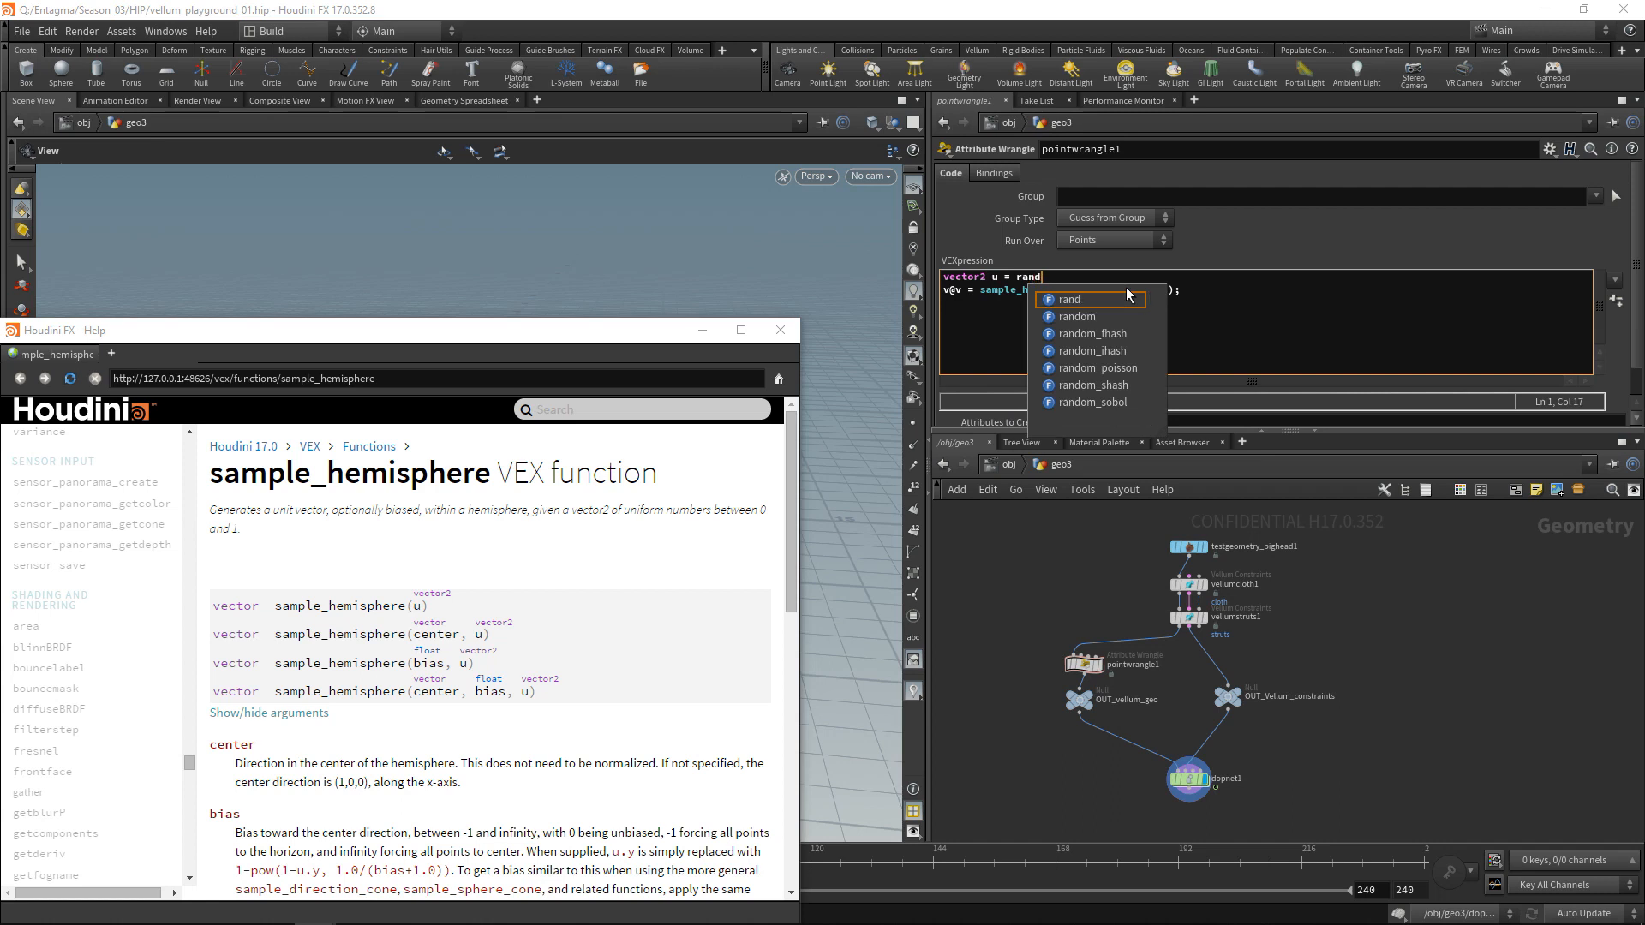
key("BackSpace")
key("BackSpace")
key("BackSpace")
key("BackSpace")
key("BackSpace")
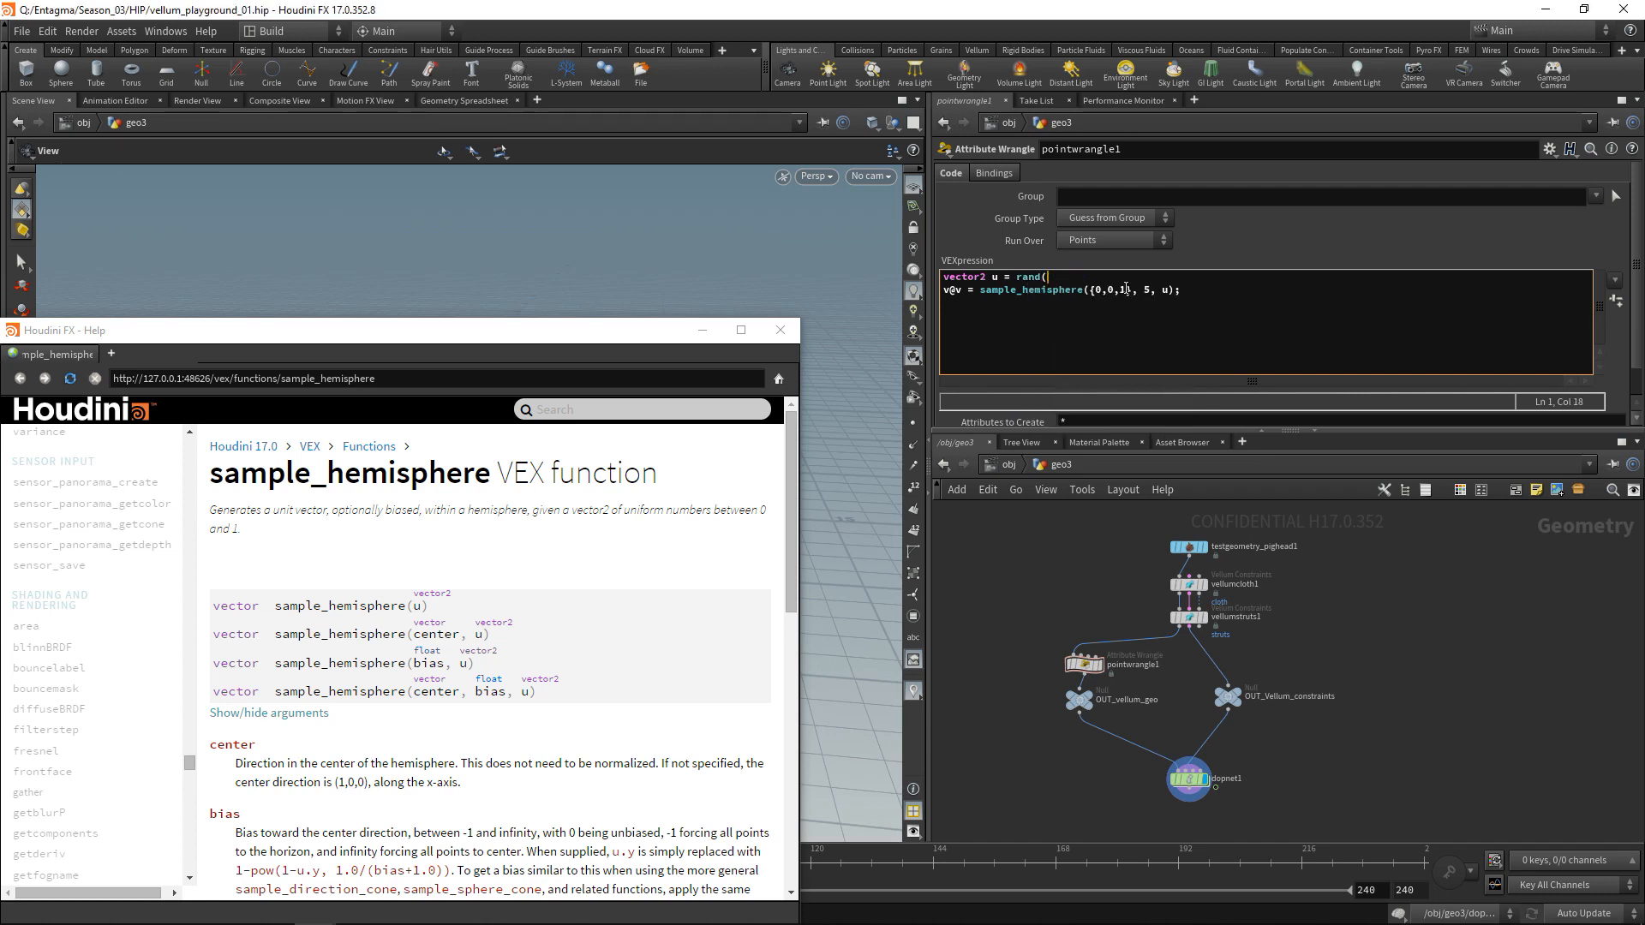
type("@Time * 111 + 43);")
left_click(780, 330)
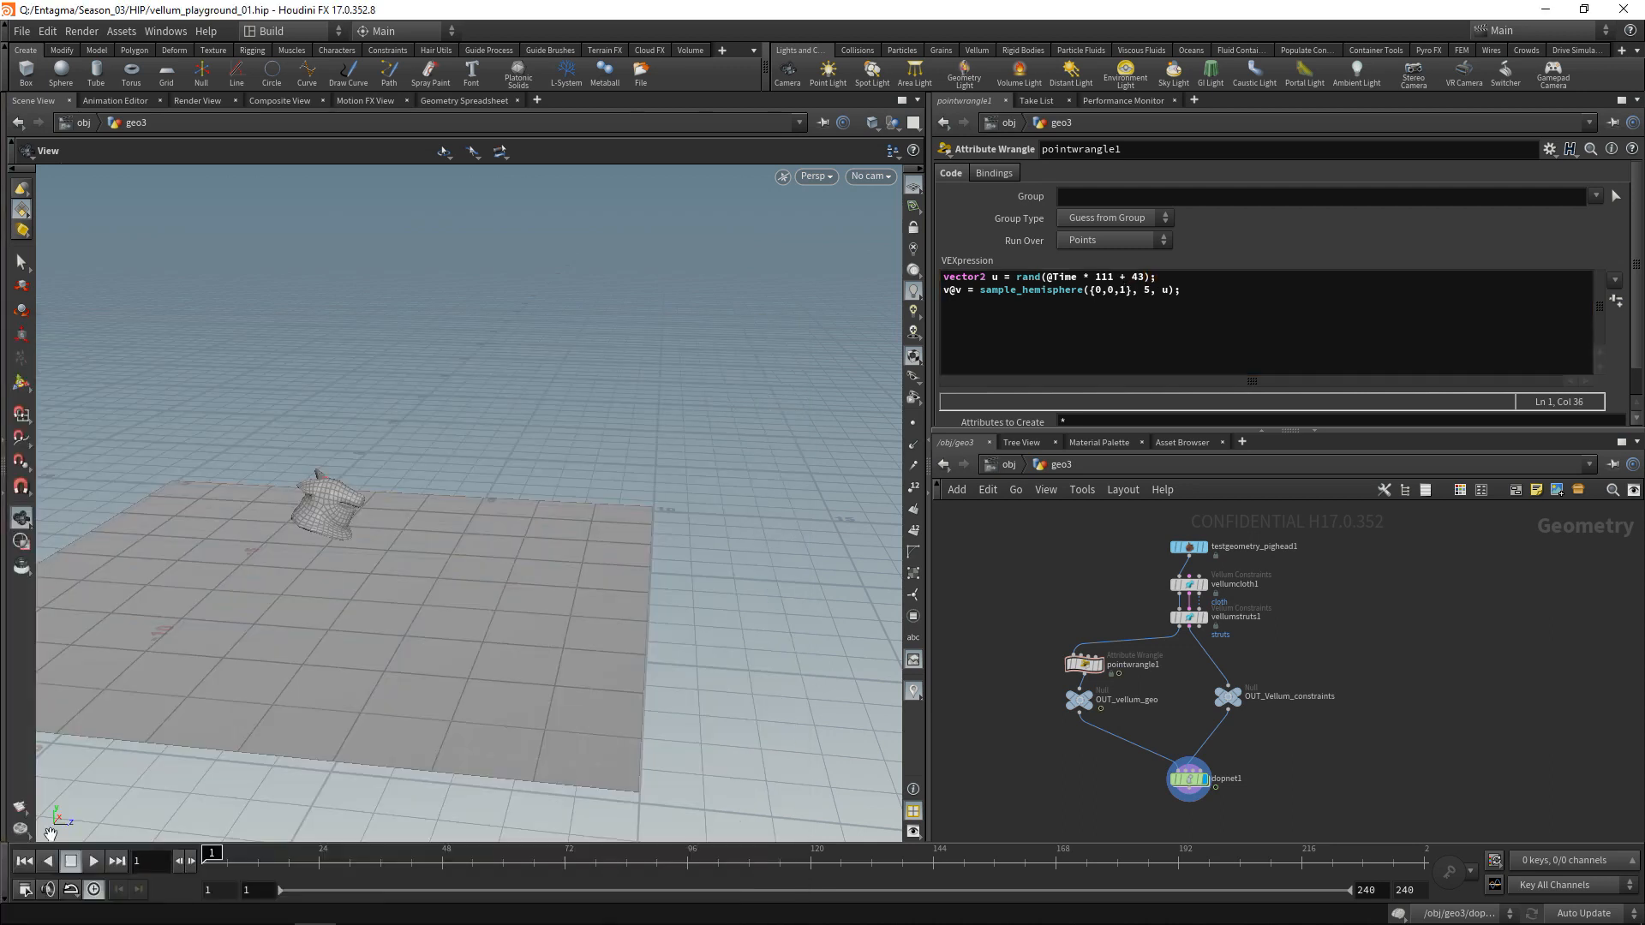
- Play the simulation briefly to check the randomized emission direction and return to the first frame
left_click(94, 861)
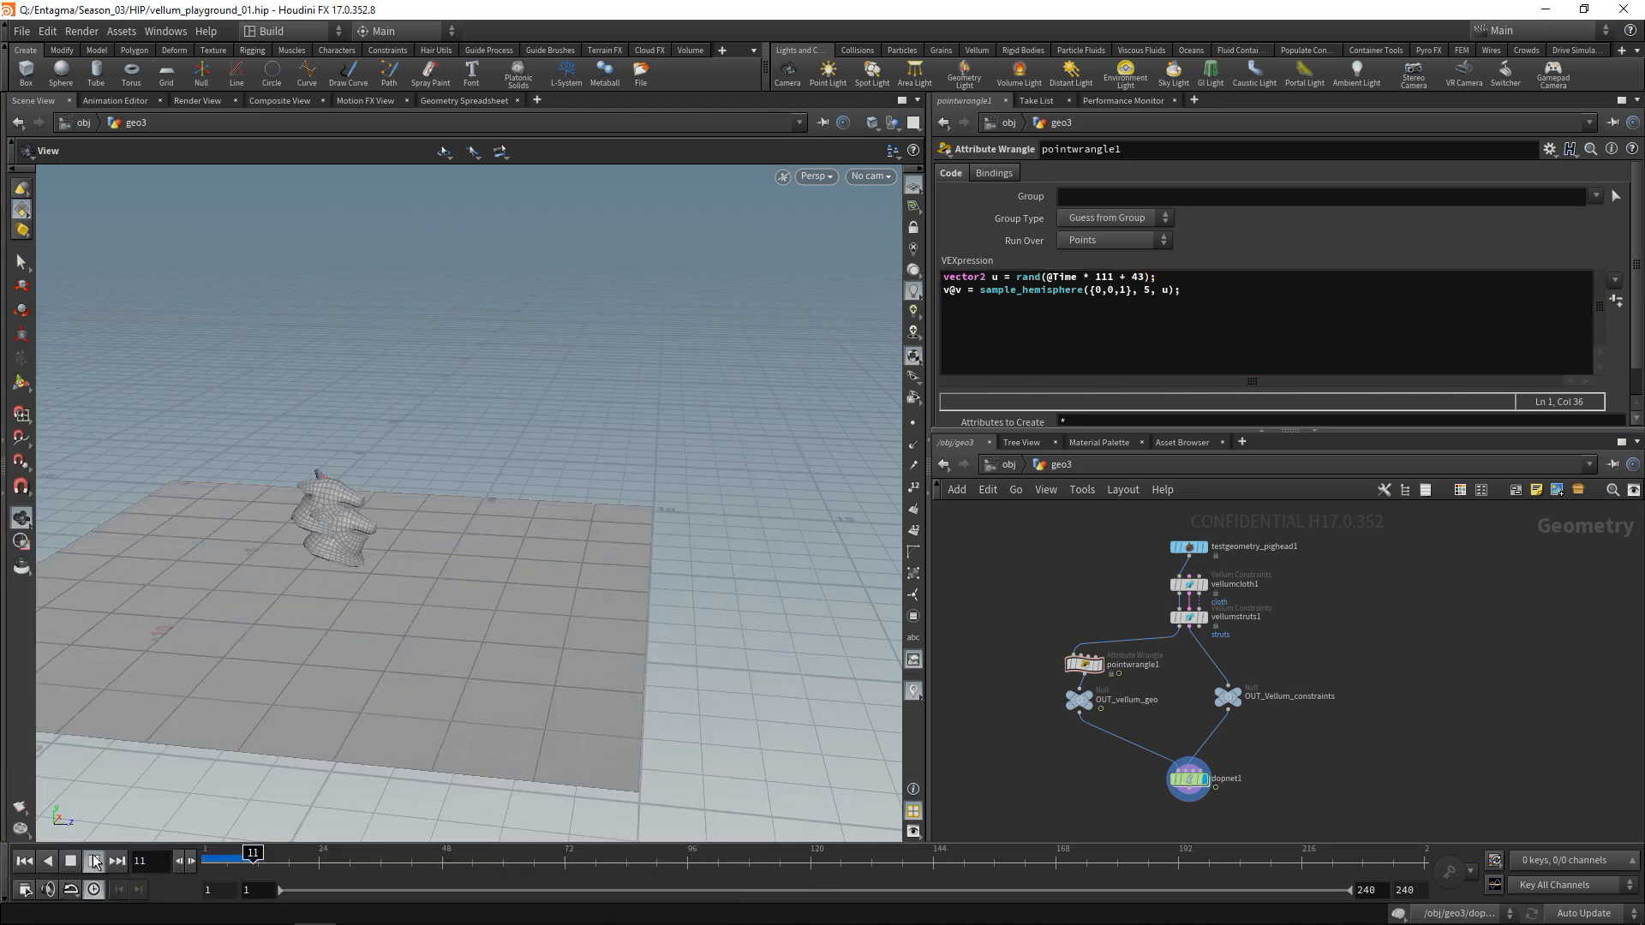
left_click(94, 861)
left_click(24, 861)
- Multiply the sample_hemisphere result by {10,10,10} in the wrangle's velocity line
left_click(1199, 326)
type("* ")
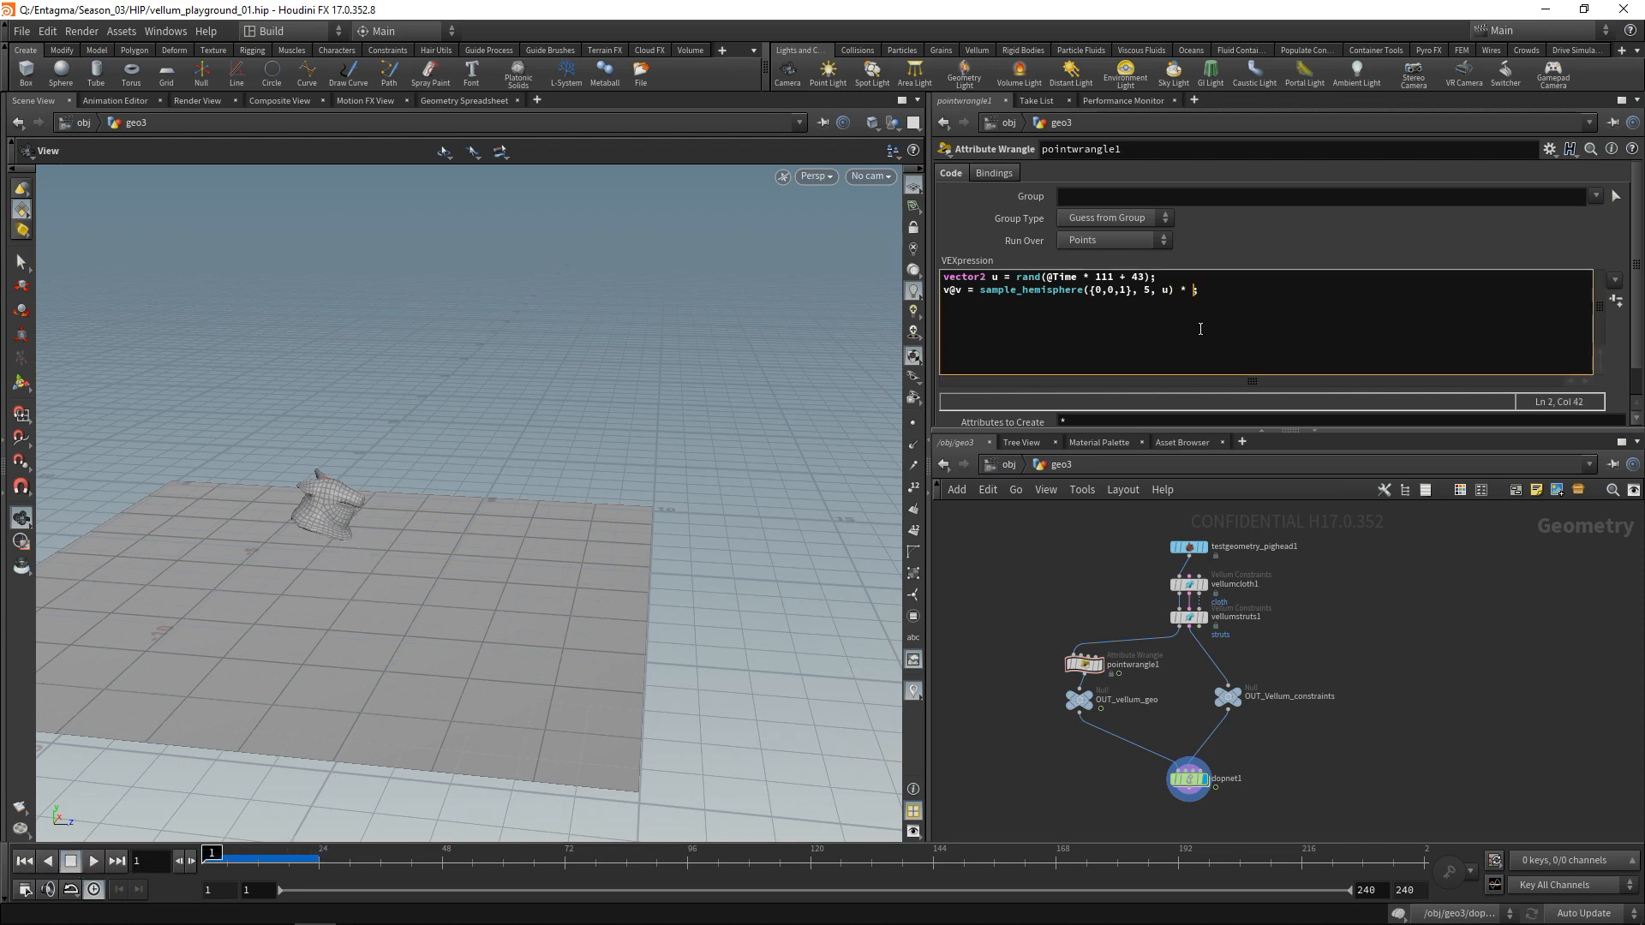
type("{10,10,10")
- Play the simulation with the scaled velocity, inspect the landed pig heads from a low side angle, and return to the first frame
left_click(95, 861)
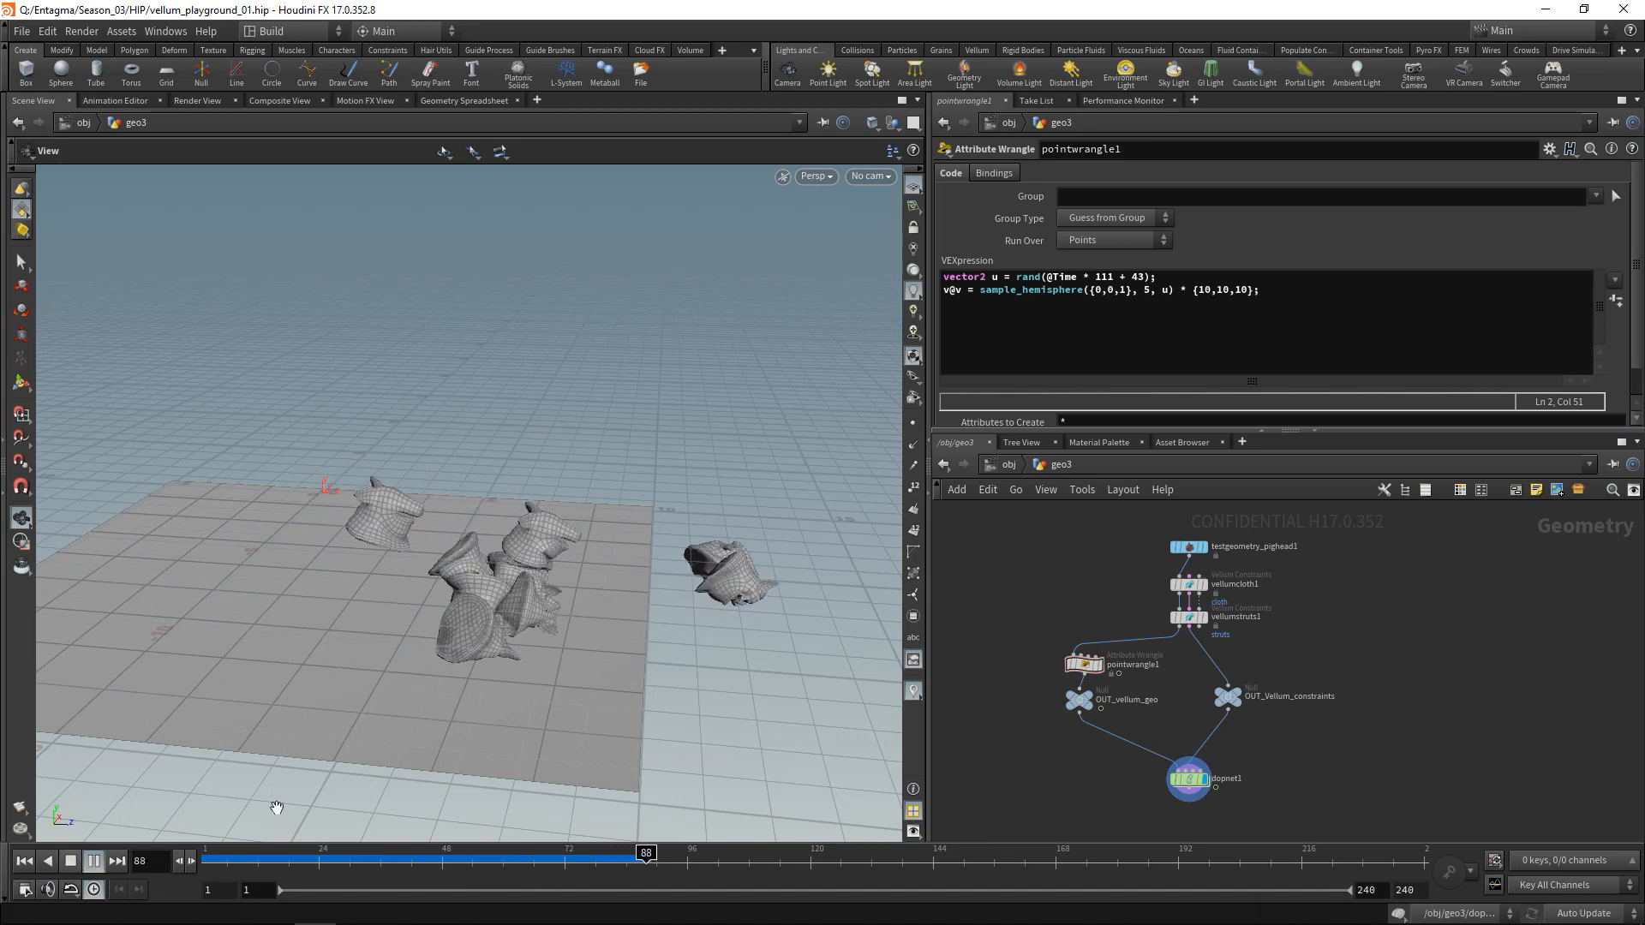
left_click_drag(411, 699, 568, 598)
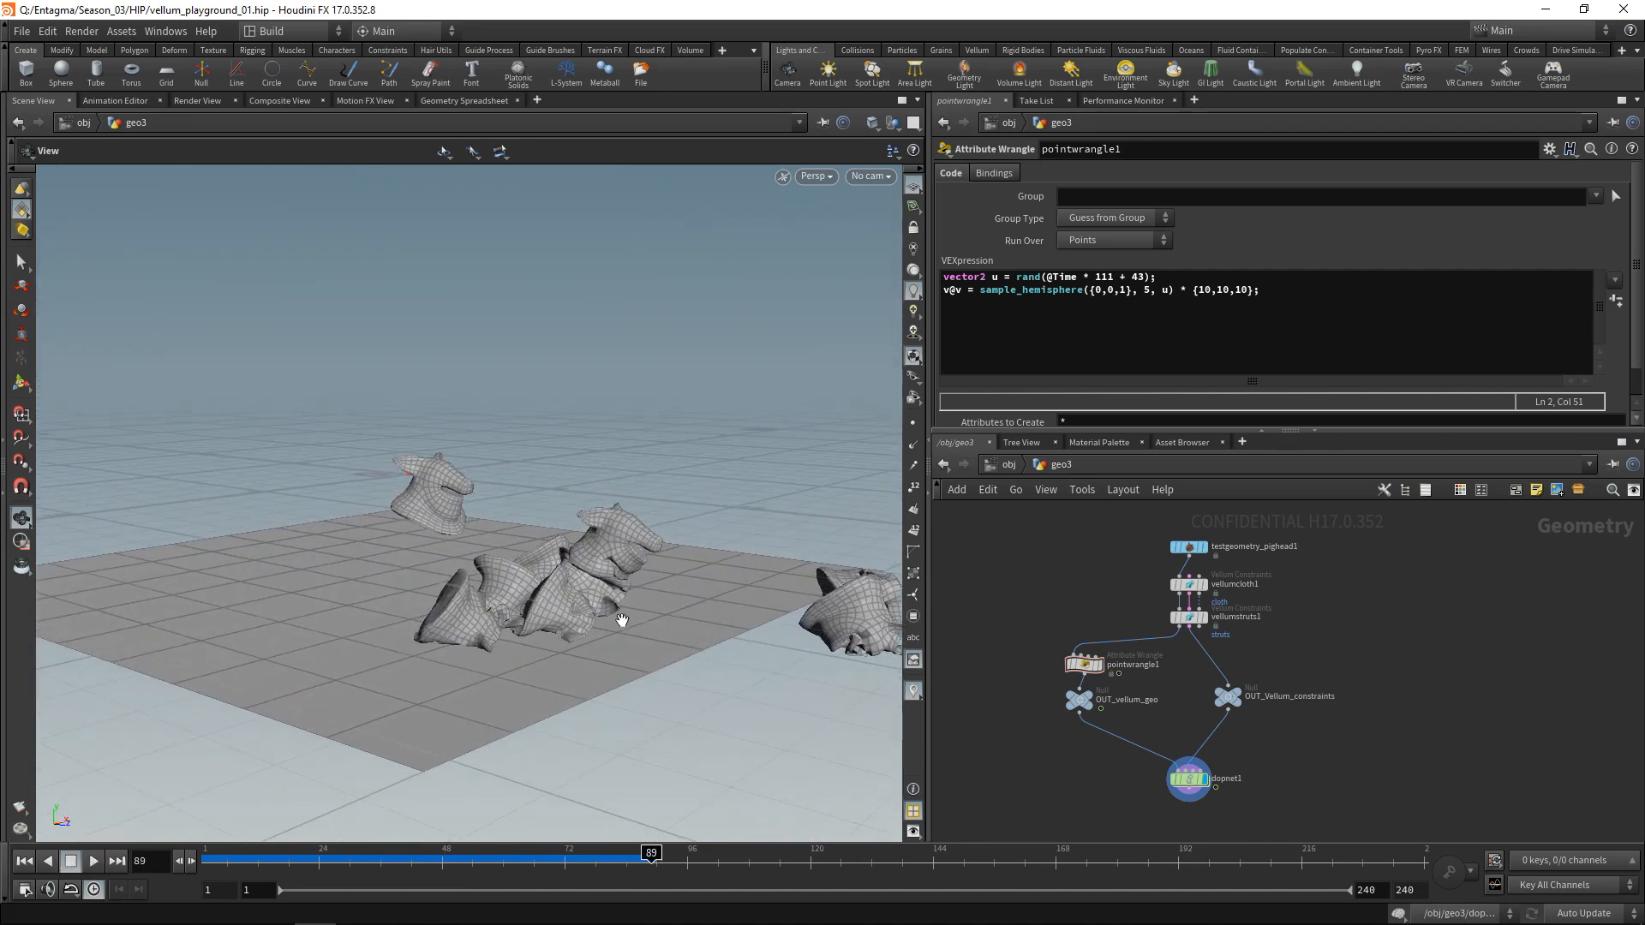
middle_click_drag(622, 620, 358, 578)
left_click_drag(639, 616, 662, 604)
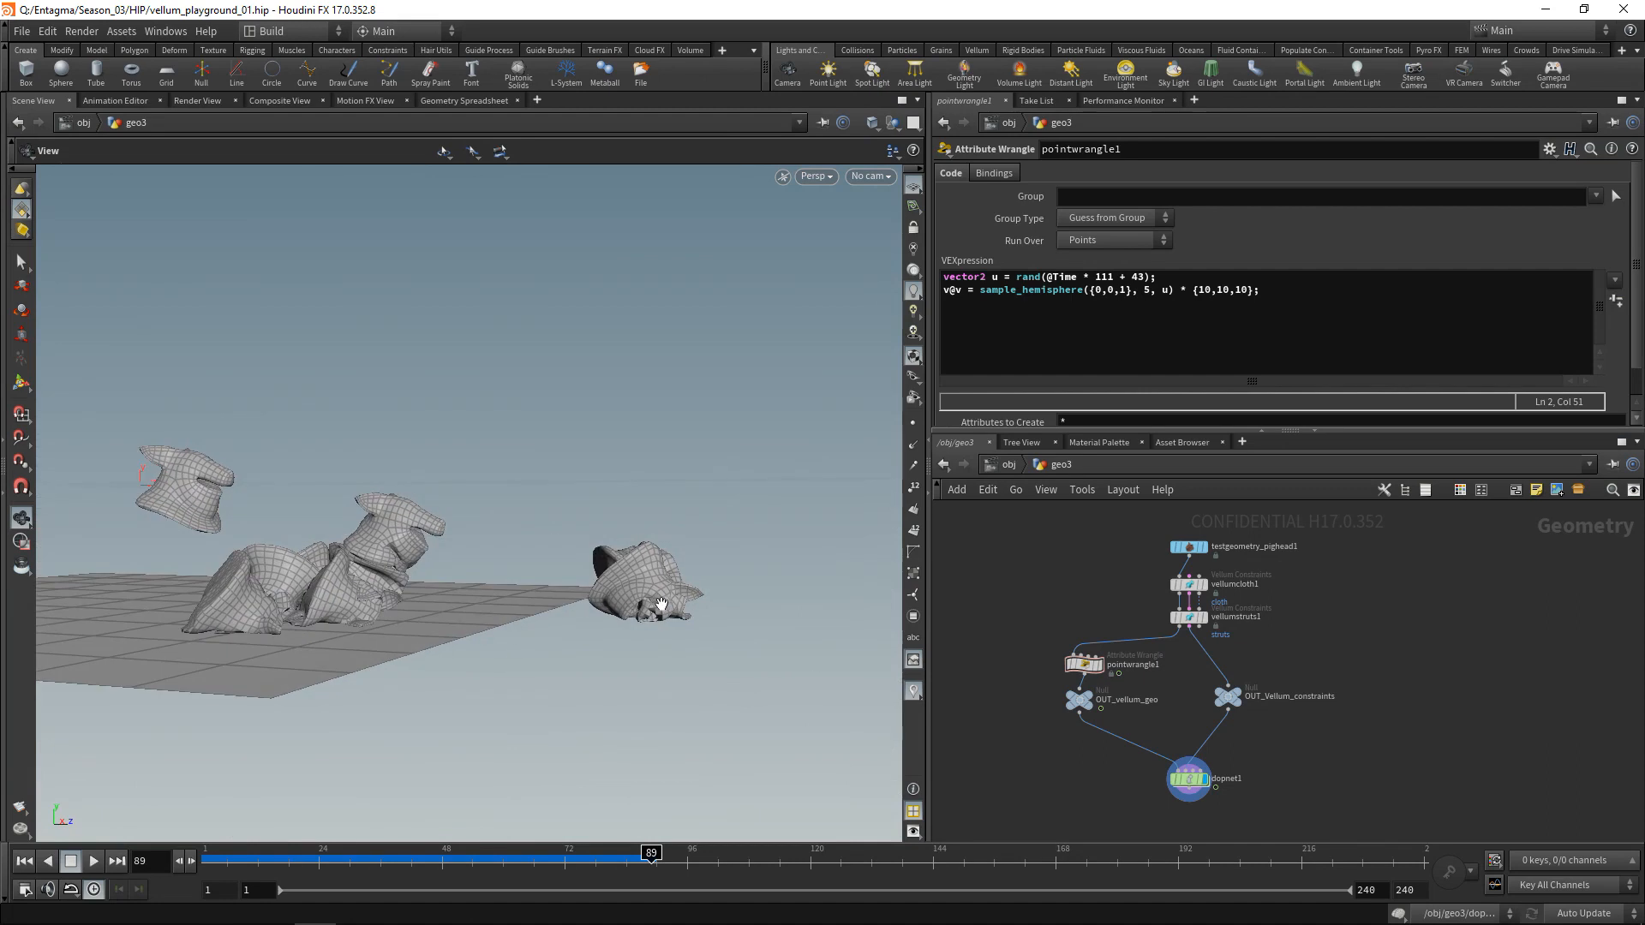
left_click(24, 861)
- Set the Stretch Stiffness of vellumstruts1 to 100
left_click(1190, 617)
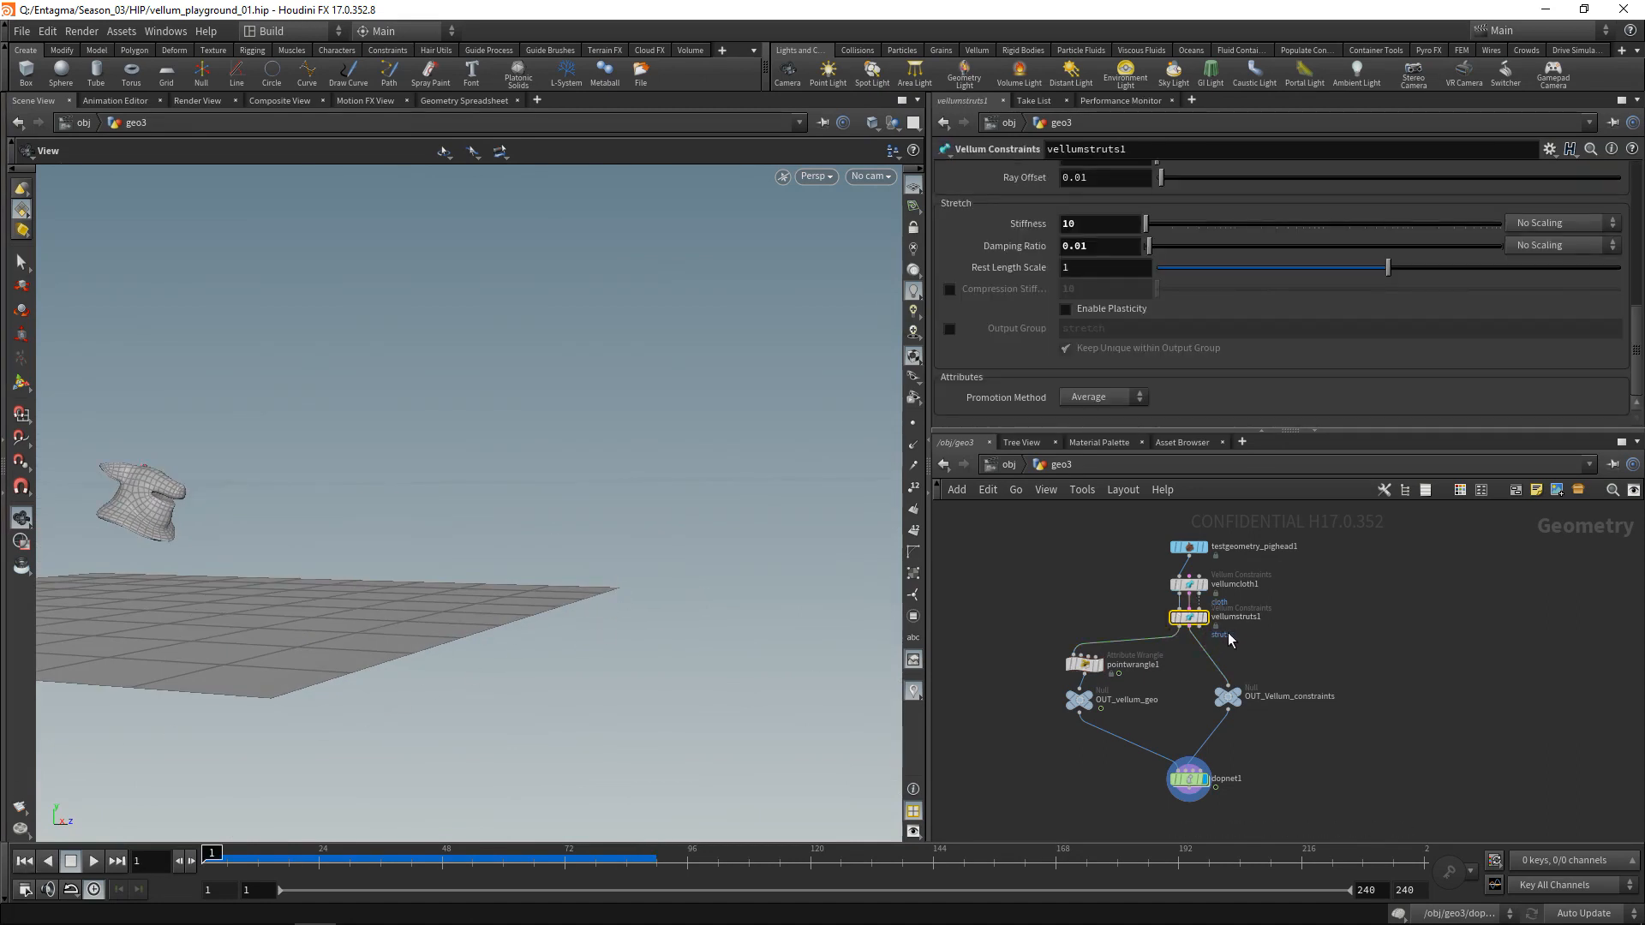
left_click(1079, 223)
type("0")
key("Return")
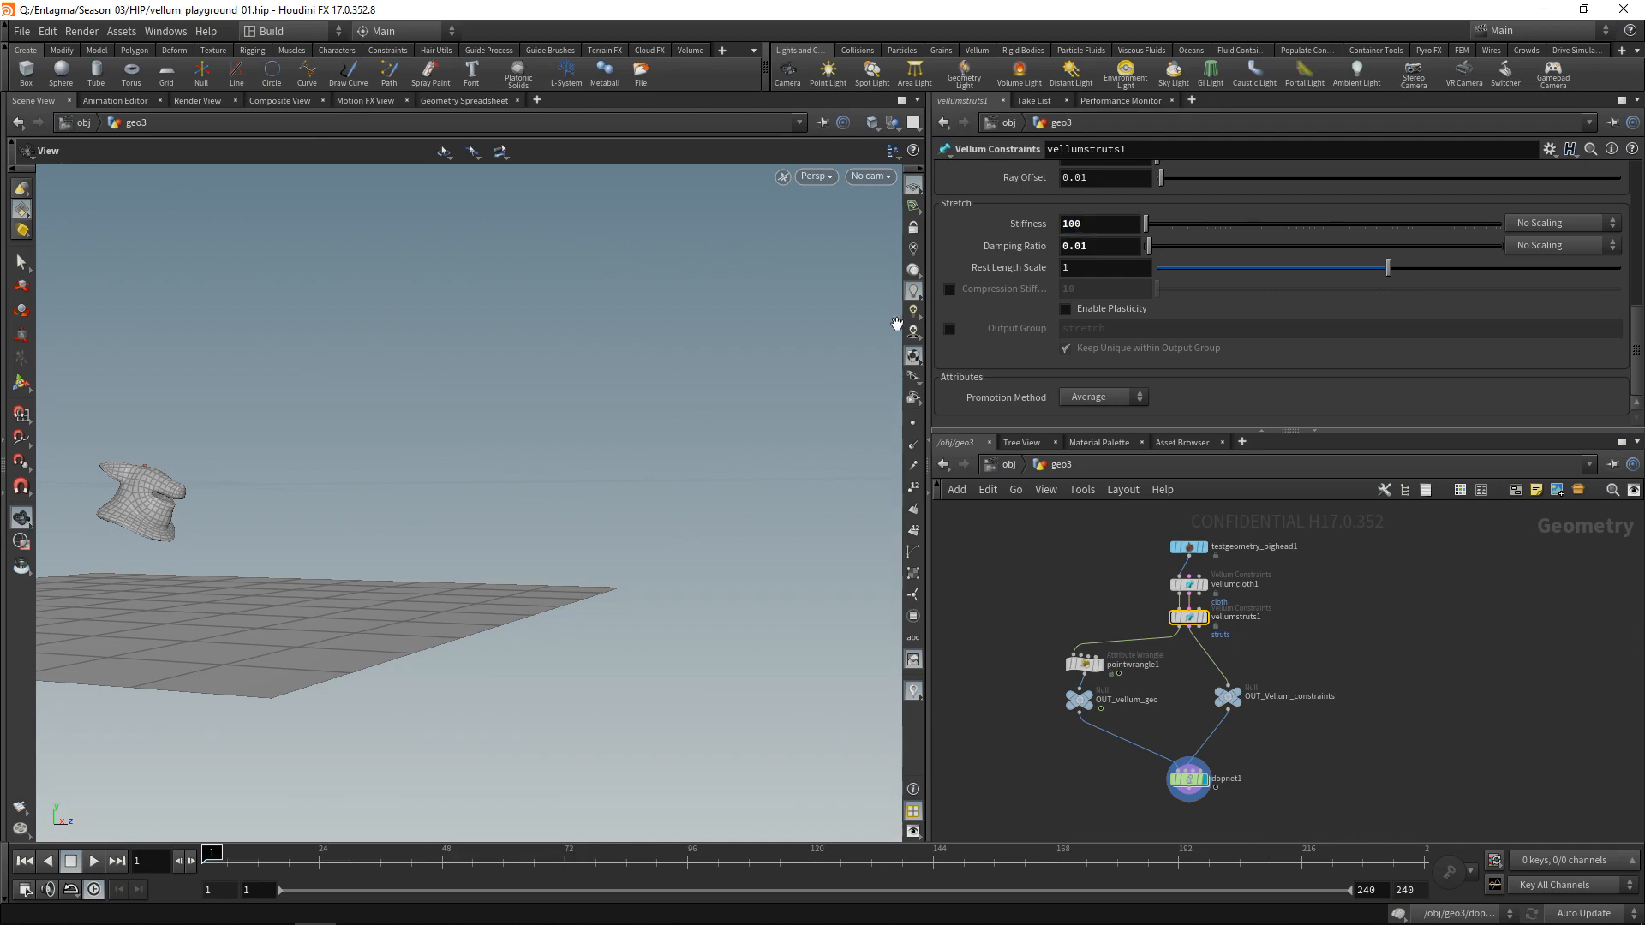
- Play the simulation to check the stiffer struts, replay it from the first frame, and stop playback
left_click(94, 861)
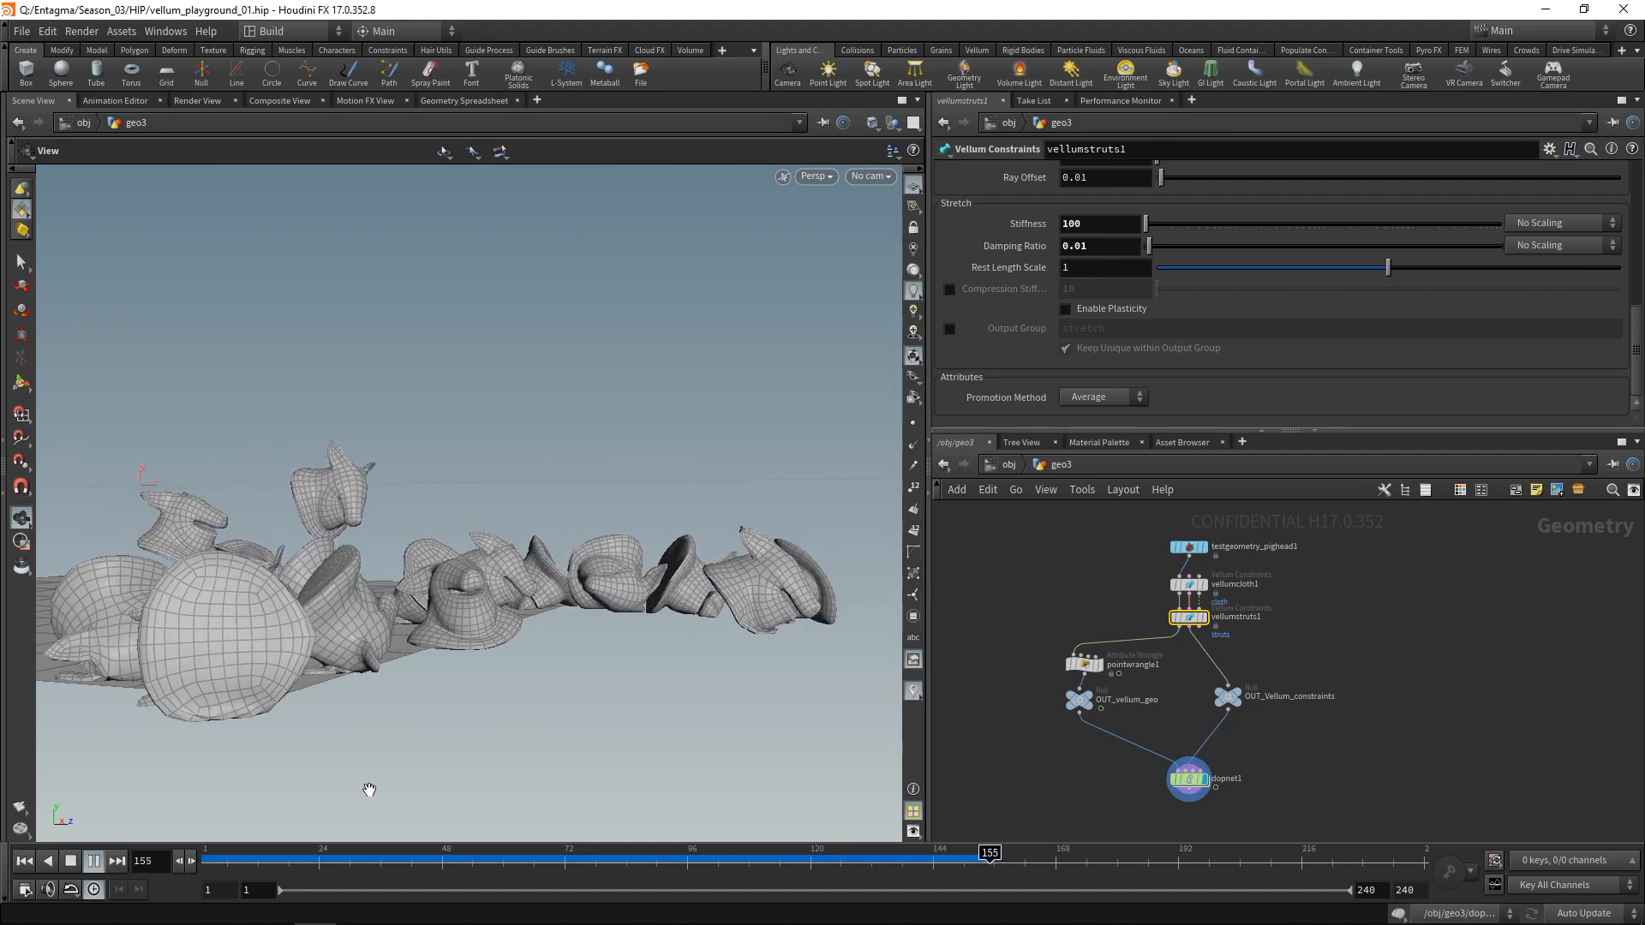
left_click(74, 863)
left_click(24, 861)
left_click(93, 861)
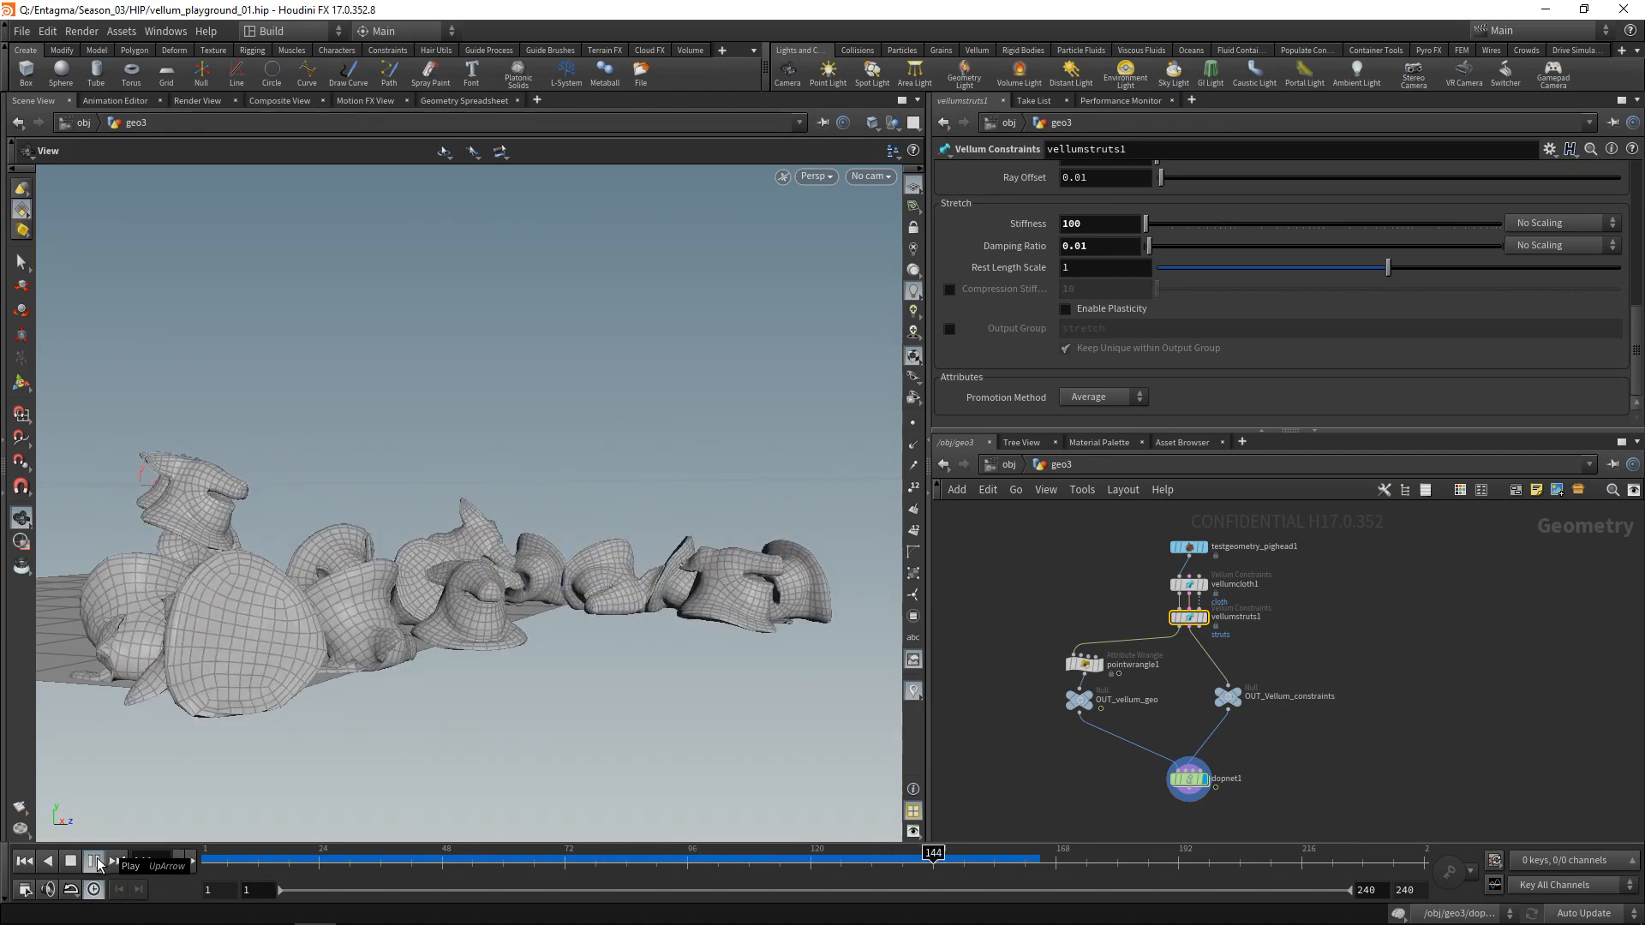
left_click(95, 861)
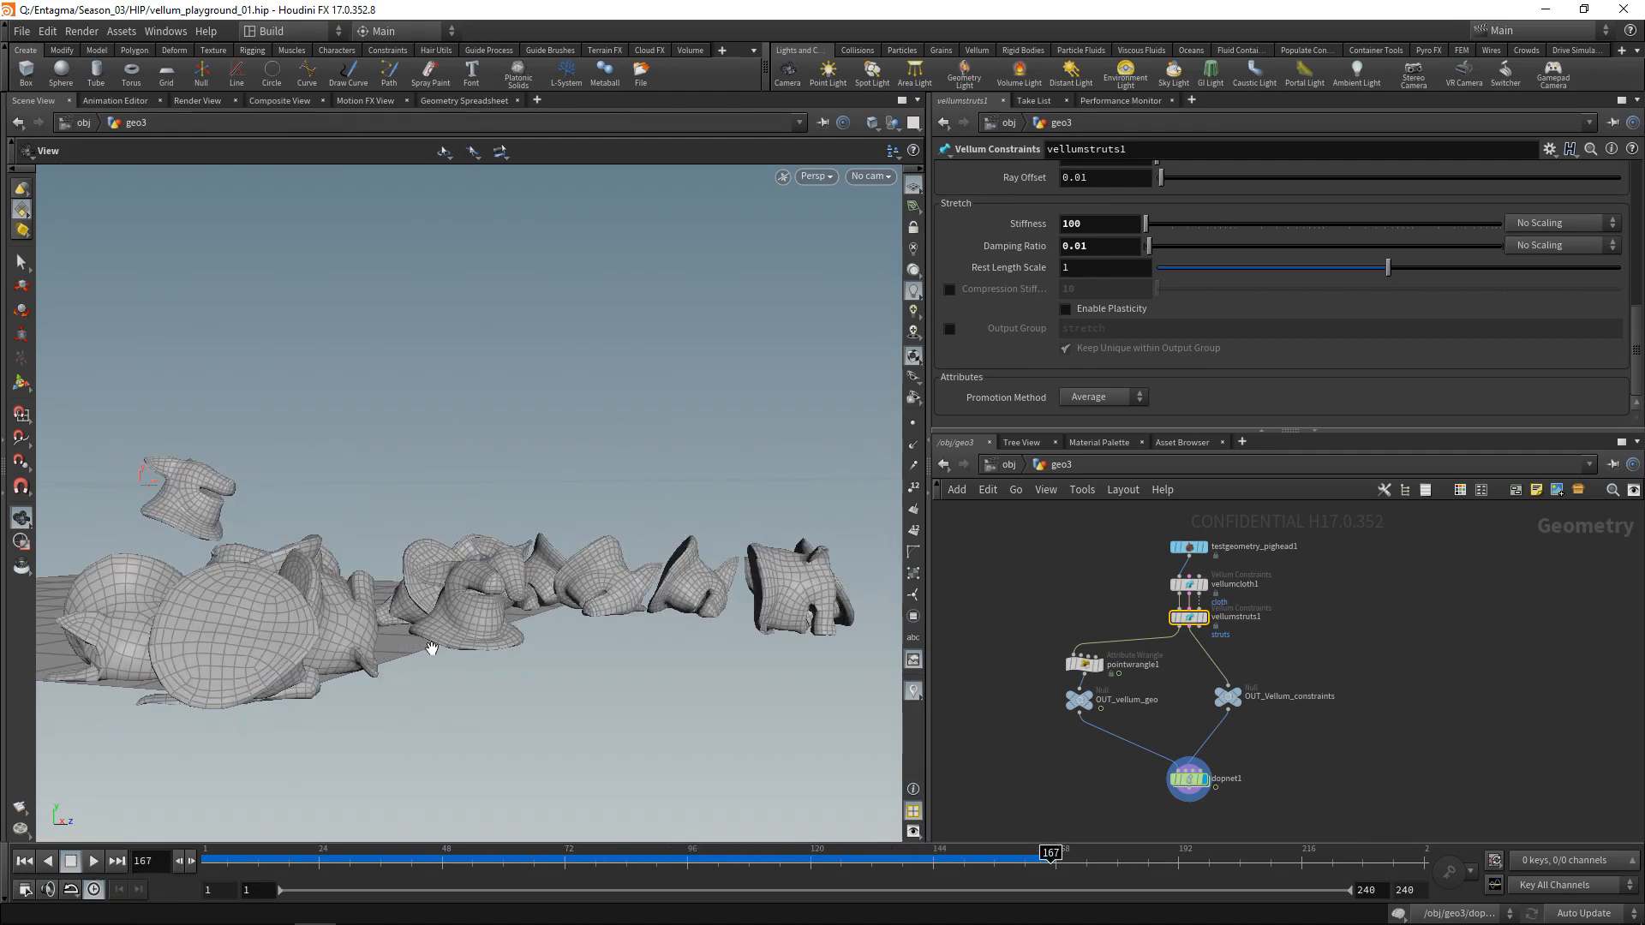